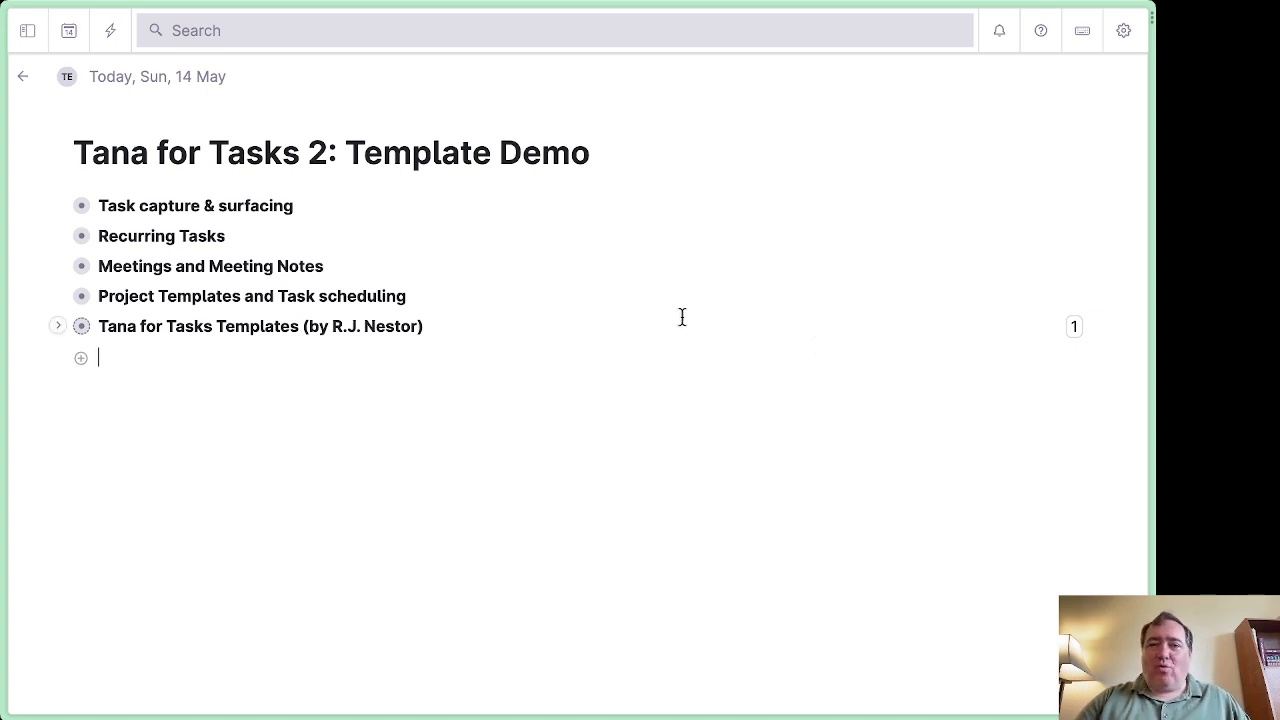
# Step: Expand "Task capture & surfacing" and tag its first two items, the May 14 and Test Project tasks, with #task (T4T)
pyautogui.click(60, 207)
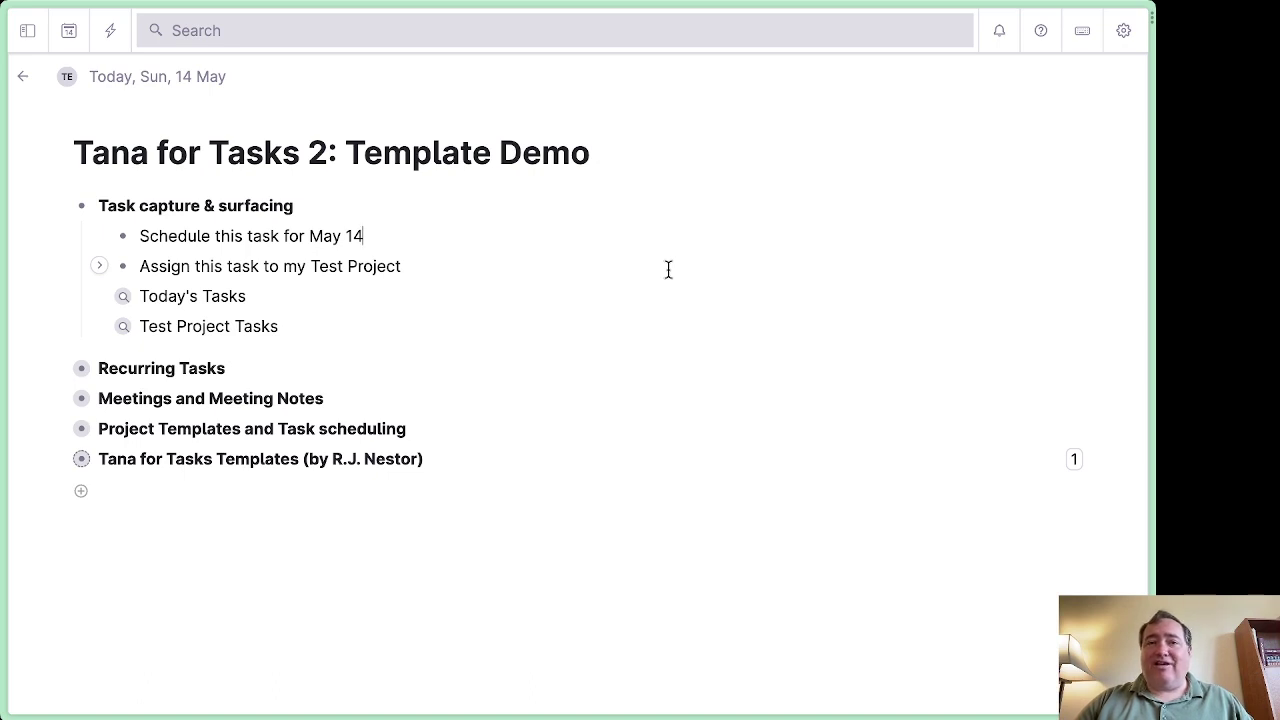
pyautogui.hotkey('shift', 'Up')
pyautogui.hotkey('shift', 'Down')
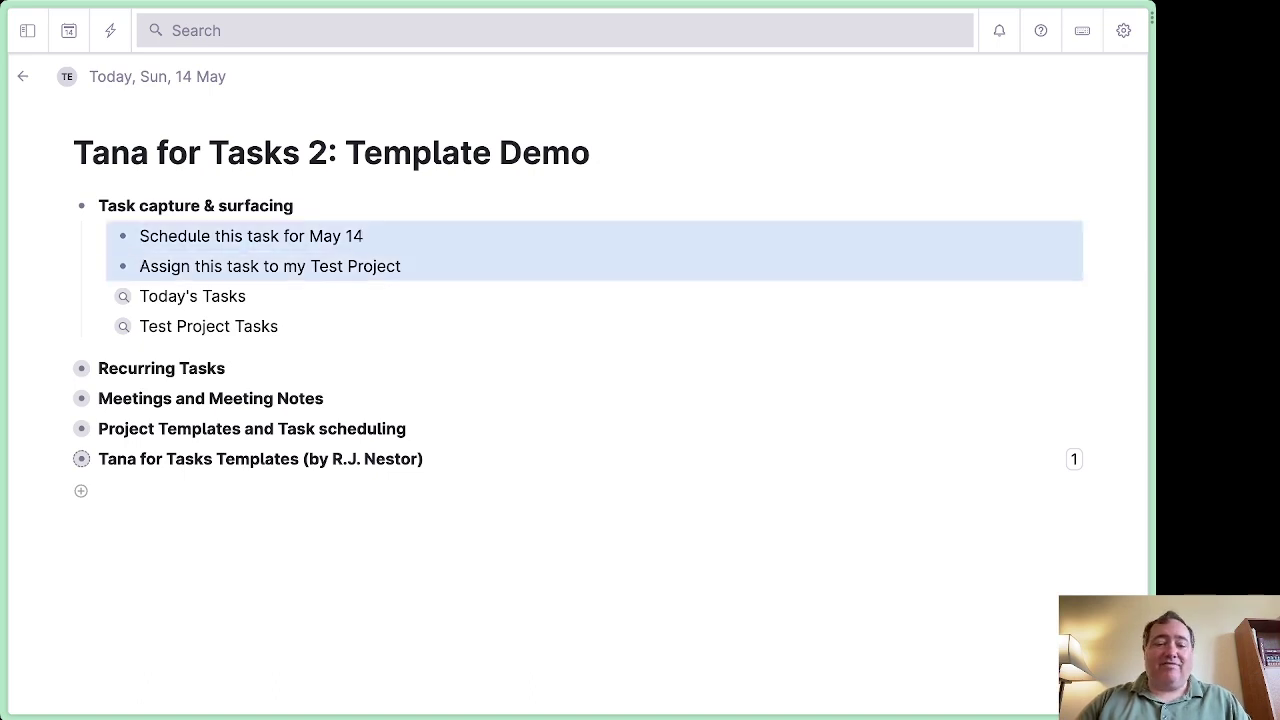
pyautogui.hotkey('shift', '3')
pyautogui.write('tag #t')
pyautogui.press('Return')
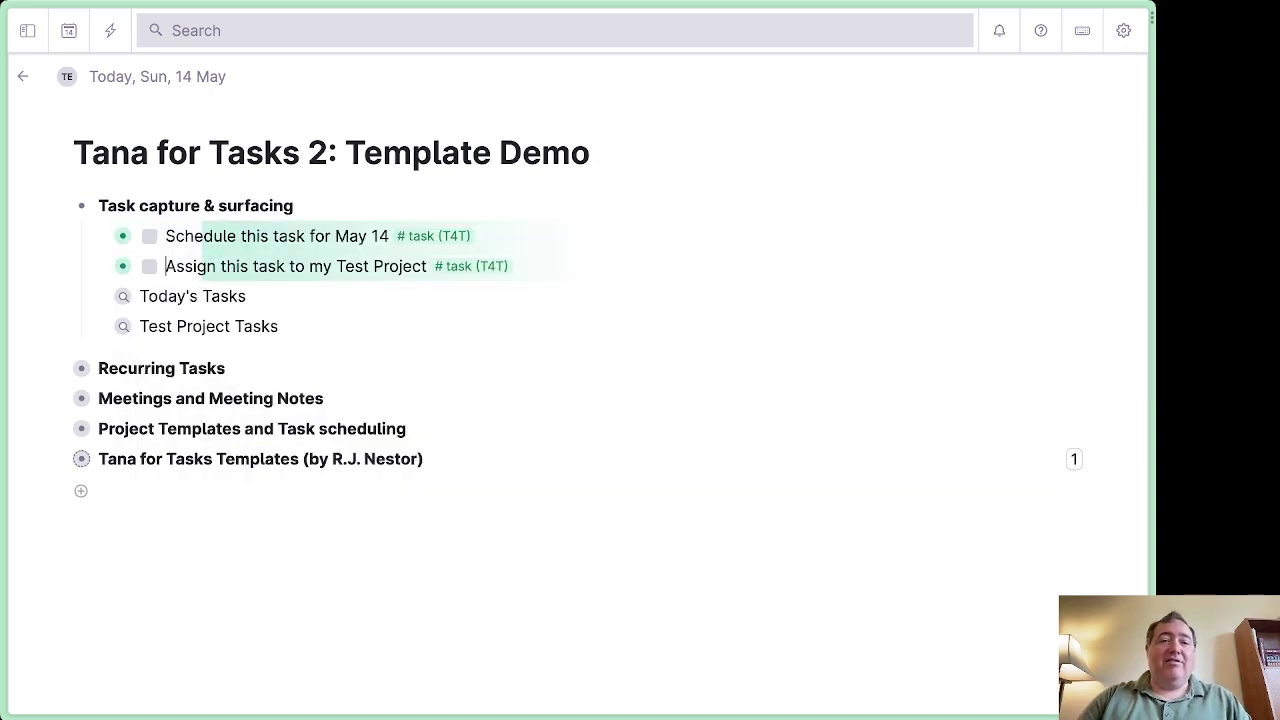
pyautogui.press('Escape')
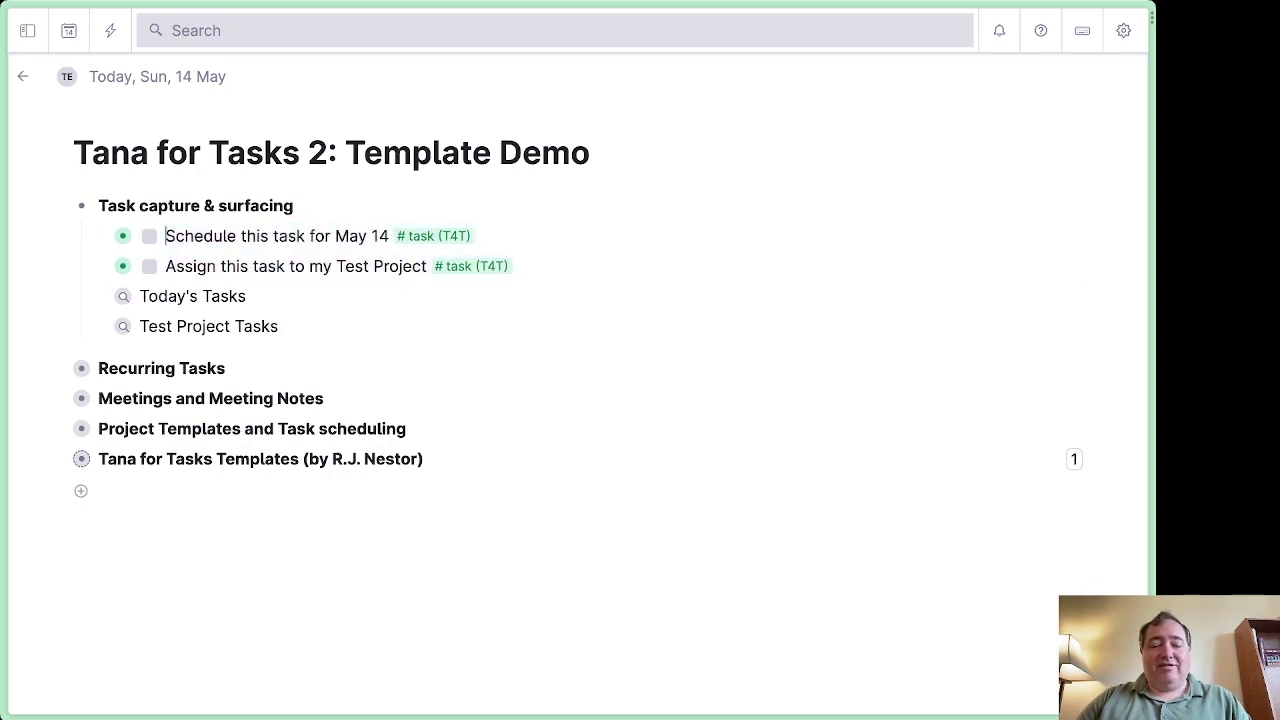
# Step: Expand the fields of "Schedule this task for May 14" and set its Scheduled on date to today, Sun, May 14
pyautogui.hotkey('ctrl', 'Down')
pyautogui.press('Down')
pyautogui.press('Down')
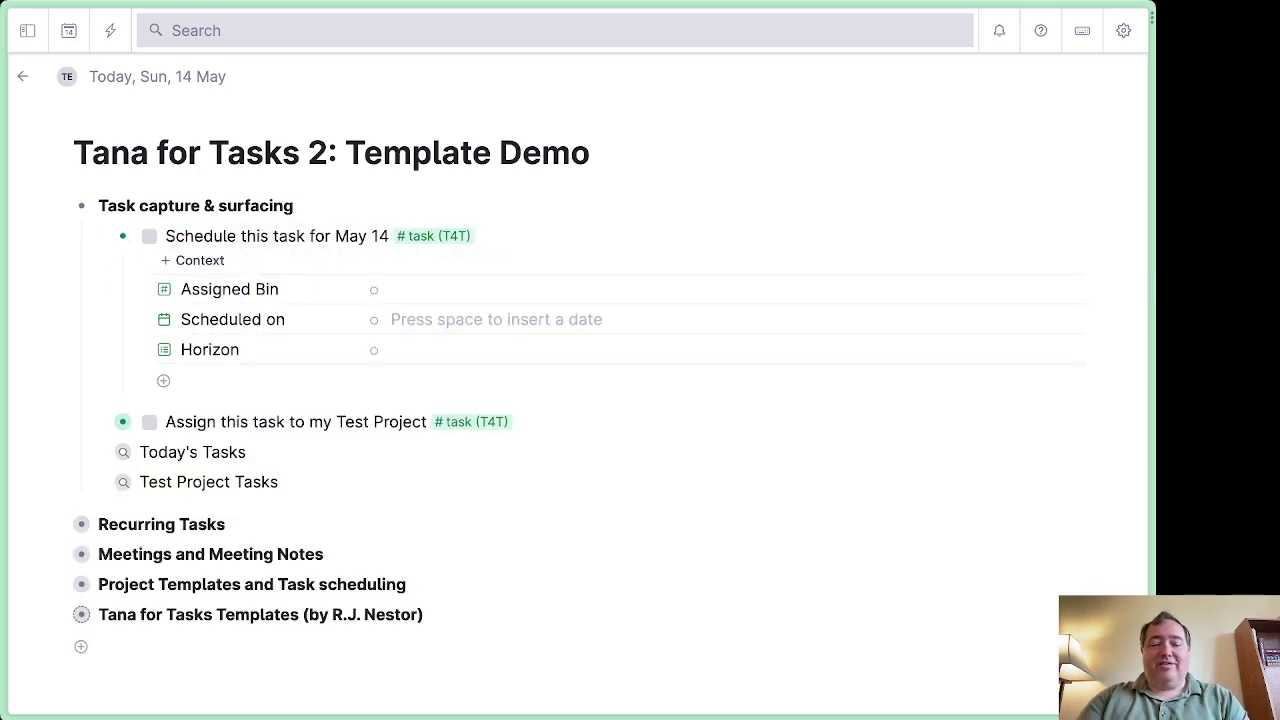
pyautogui.press('space')
pyautogui.press('Escape')
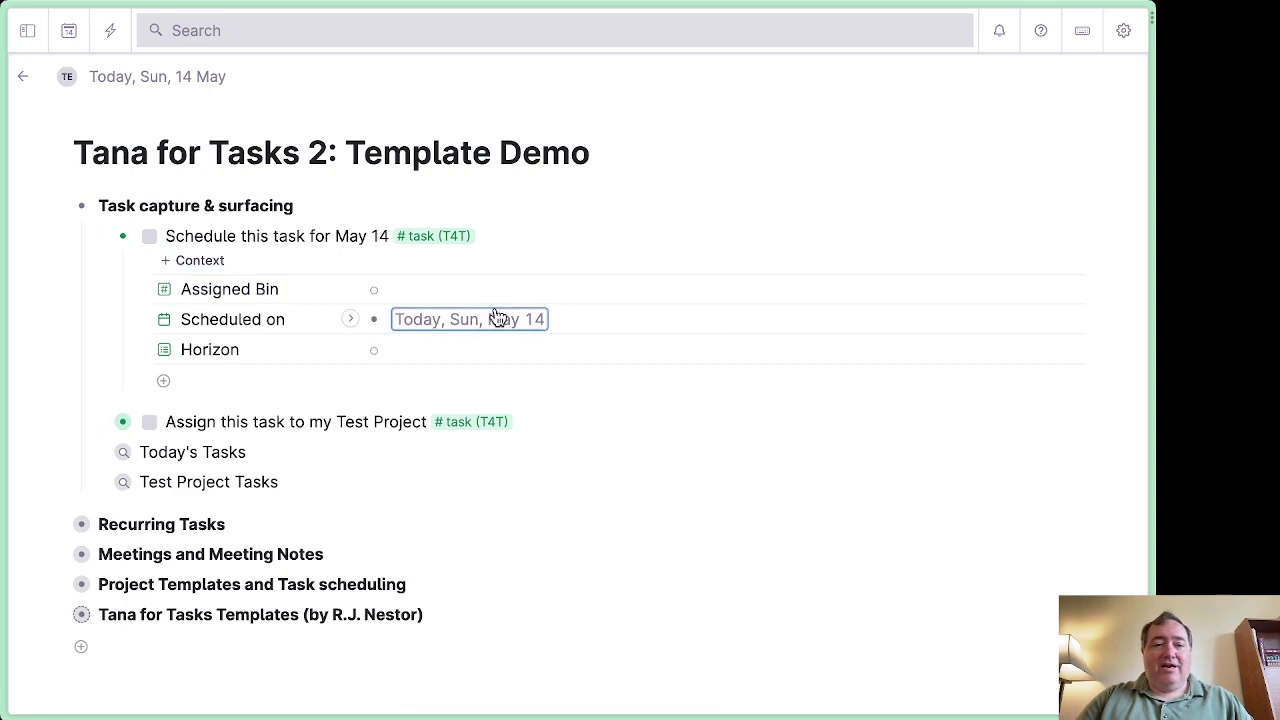
# Step: Expand the fields of "Assign this task to my Test Project" and set its Assigned Bin to Test Project
pyautogui.hotkey('ctrl', 'Down')
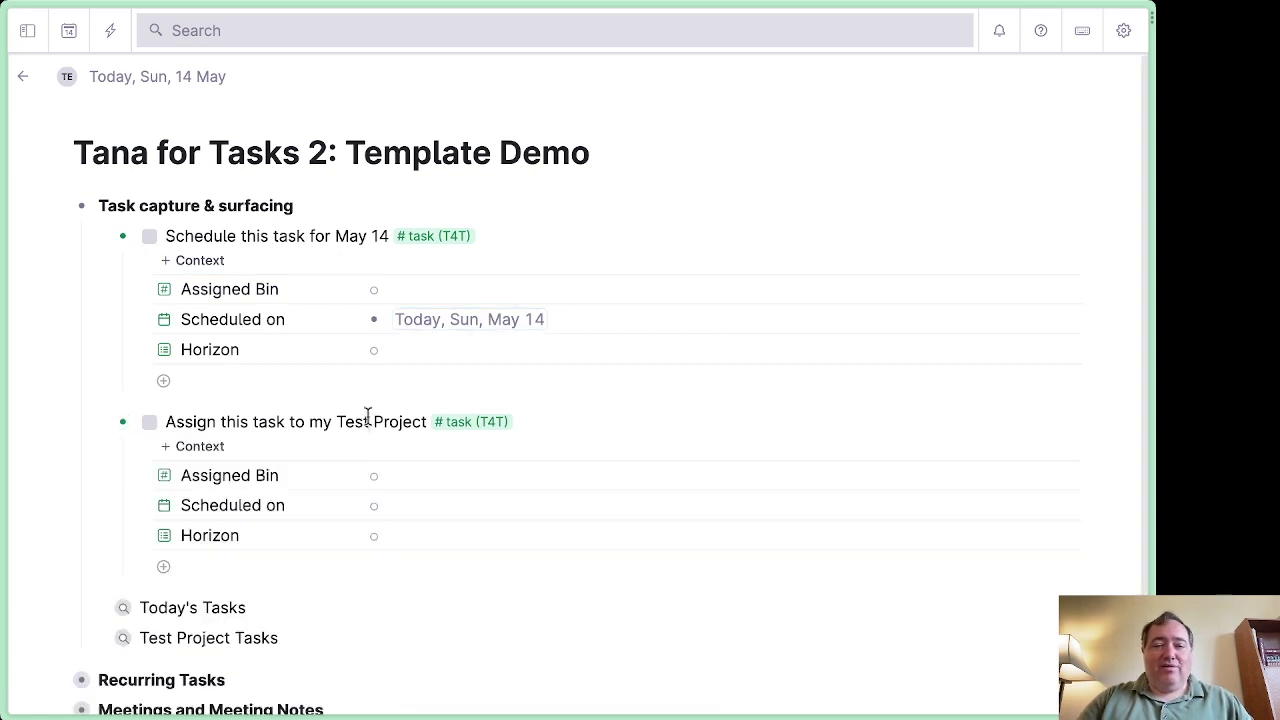
pyautogui.click(436, 477)
pyautogui.write('te')
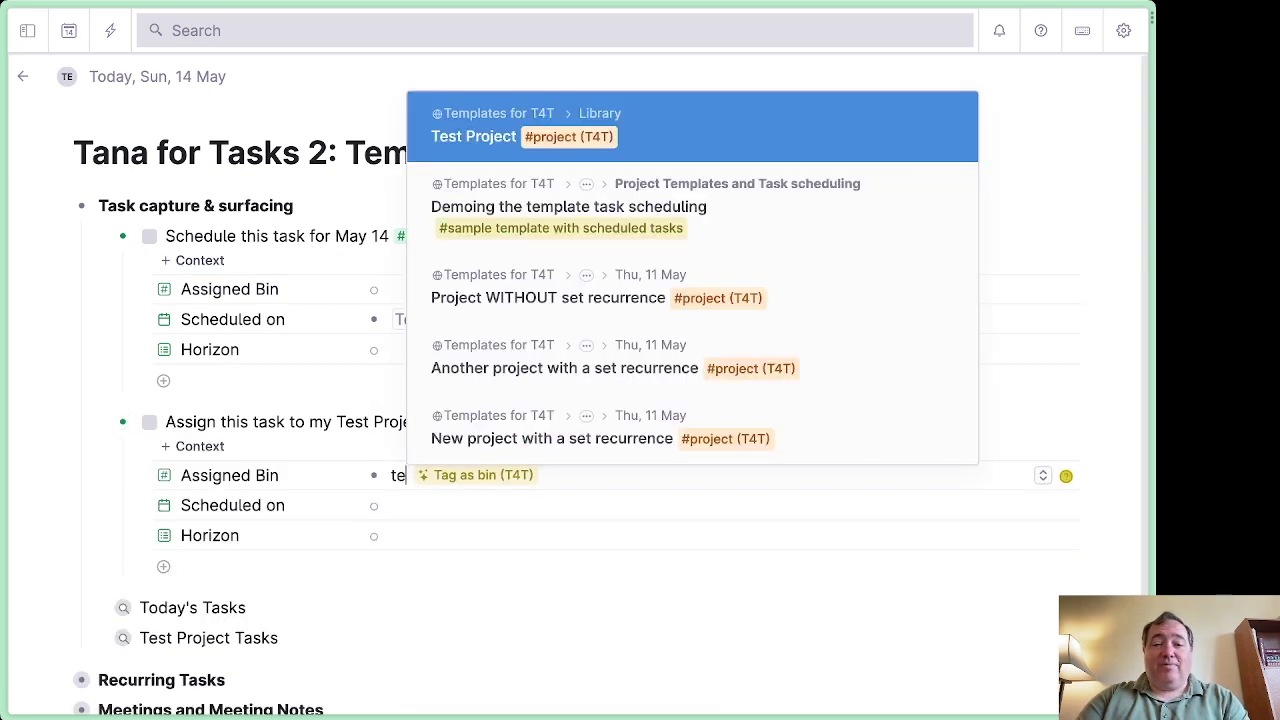
pyautogui.press('Return')
# Step: Expand the Today's Tasks and Test Project Tasks searches to check which tasks they surface
pyautogui.scroll(-1, 420, 457)
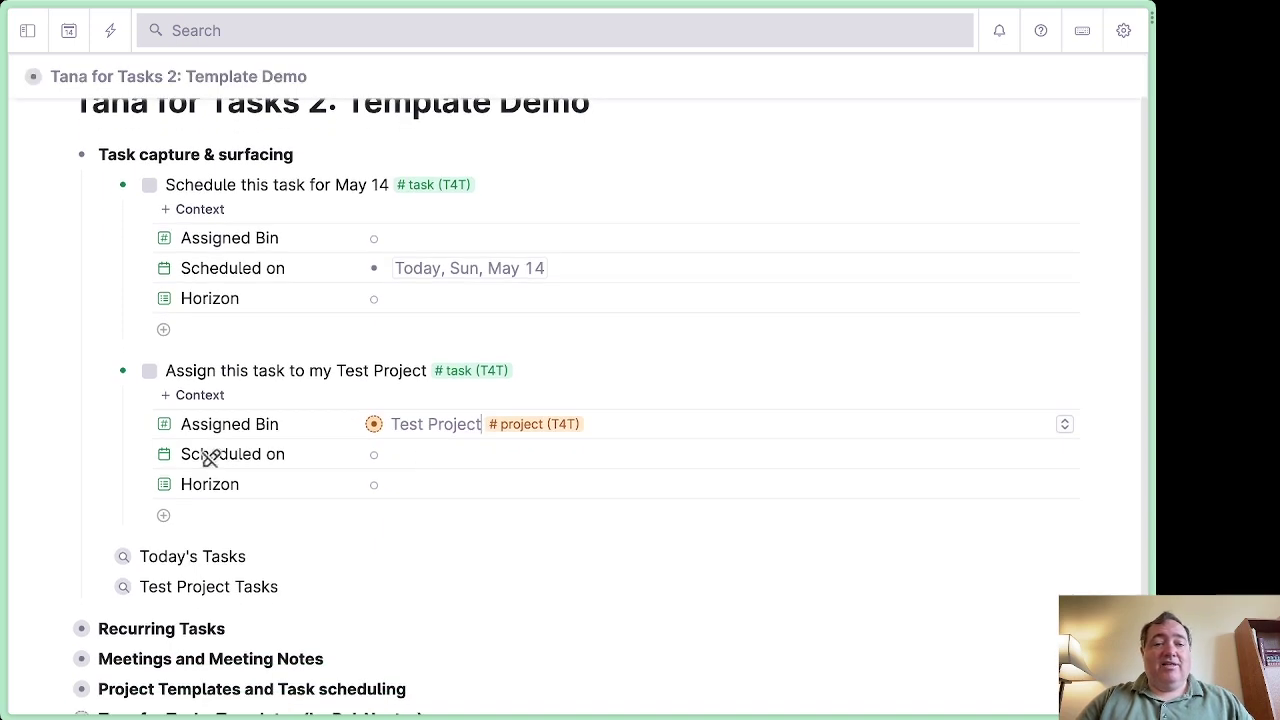
pyautogui.click(97, 556)
pyautogui.scroll(-1, 346, 535)
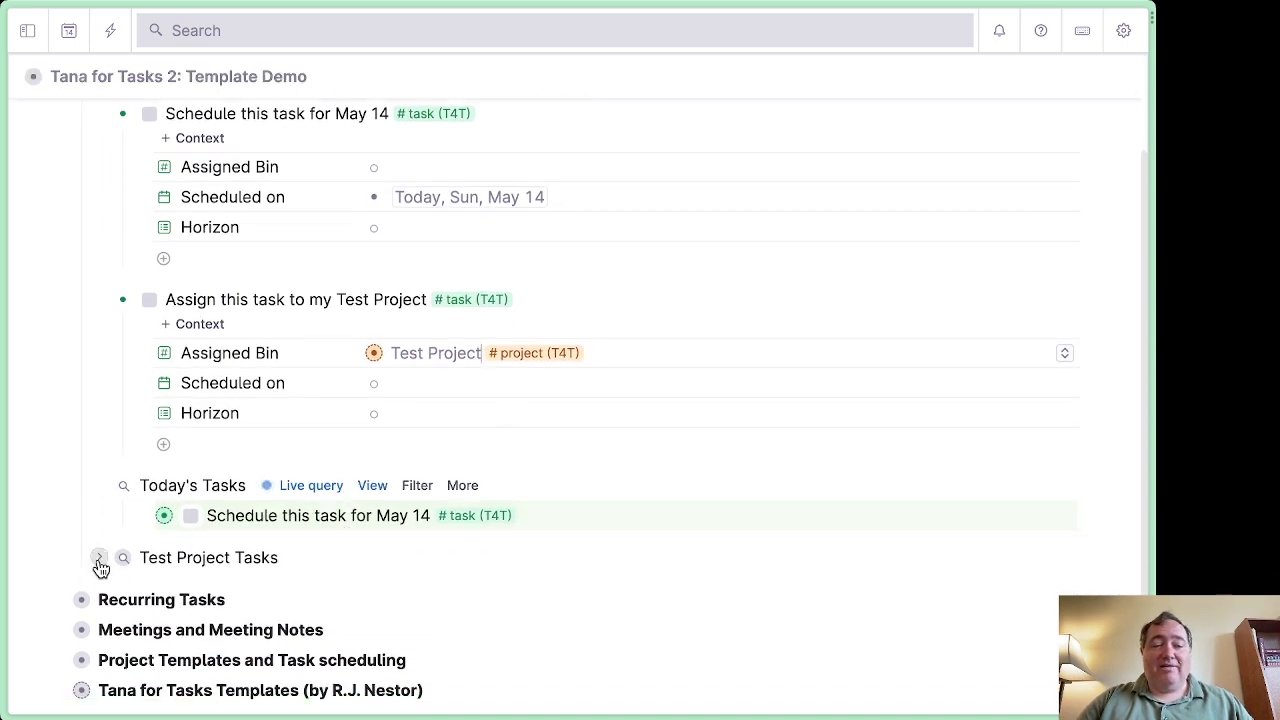
pyautogui.click(99, 560)
pyautogui.scroll(1, 209, 517)
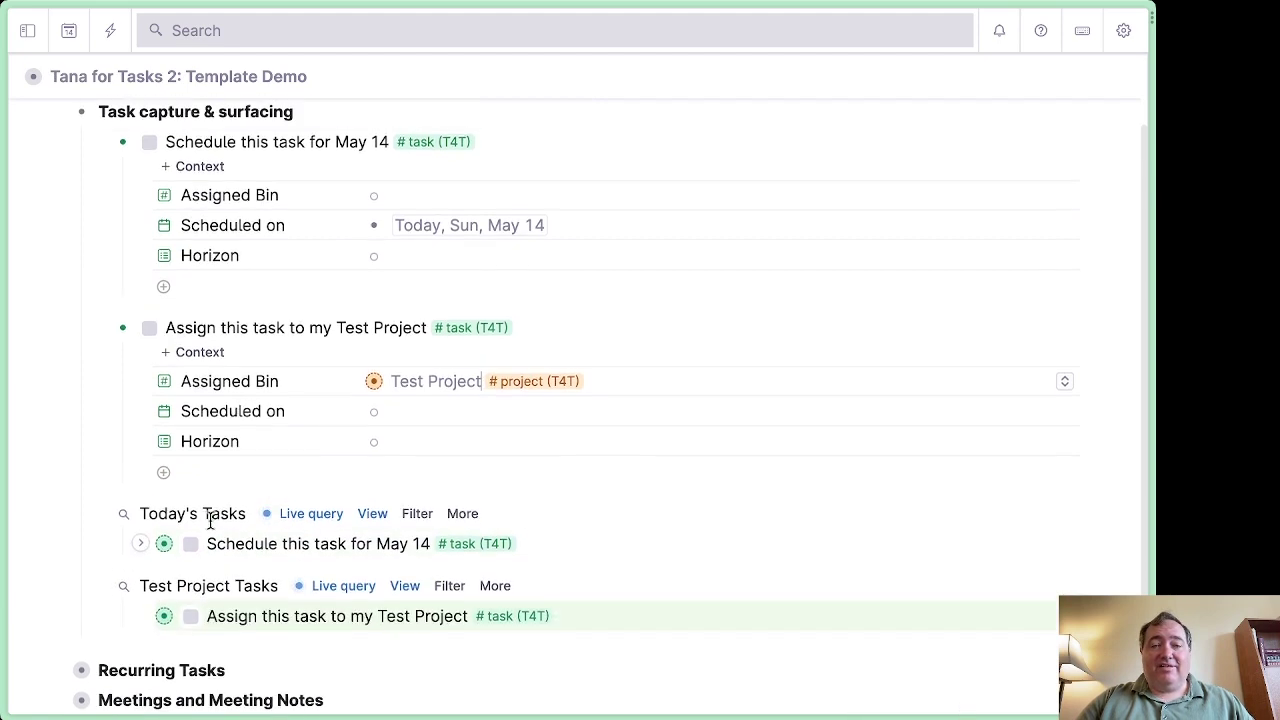
# Step: Set the Scheduled on date of "Assign this task to my Test Project" to today, Sun, May 14
pyautogui.click(418, 410)
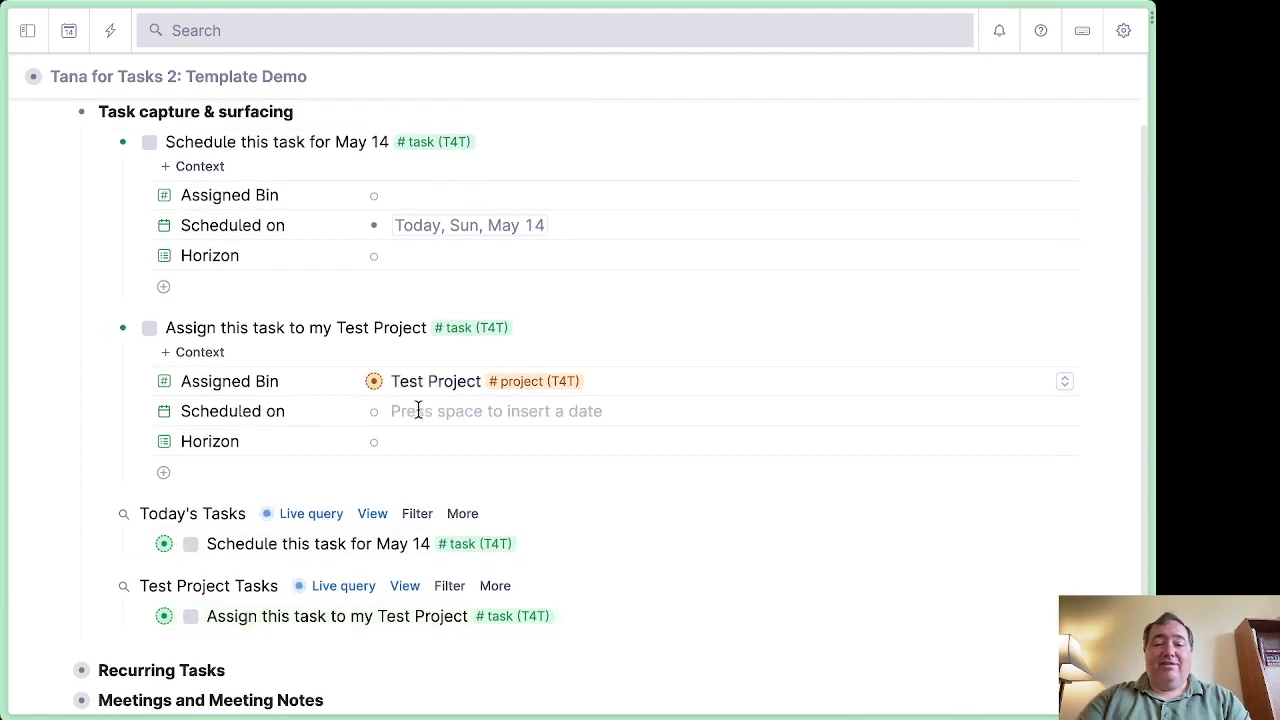
pyautogui.press('space')
pyautogui.press('Escape')
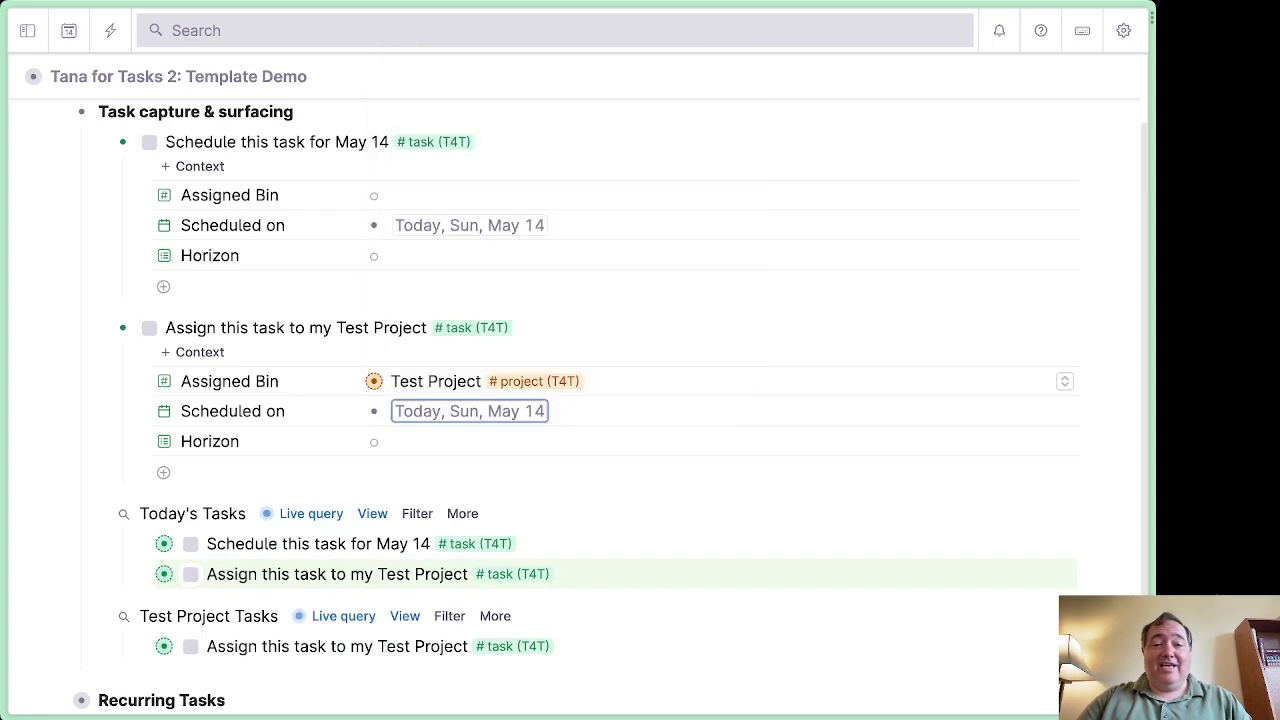
# Step: Set the Assigned Bin of "Schedule this task for May 14" to Test Project and check the task searches
pyautogui.click(422, 195)
pyautogui.write('tes')
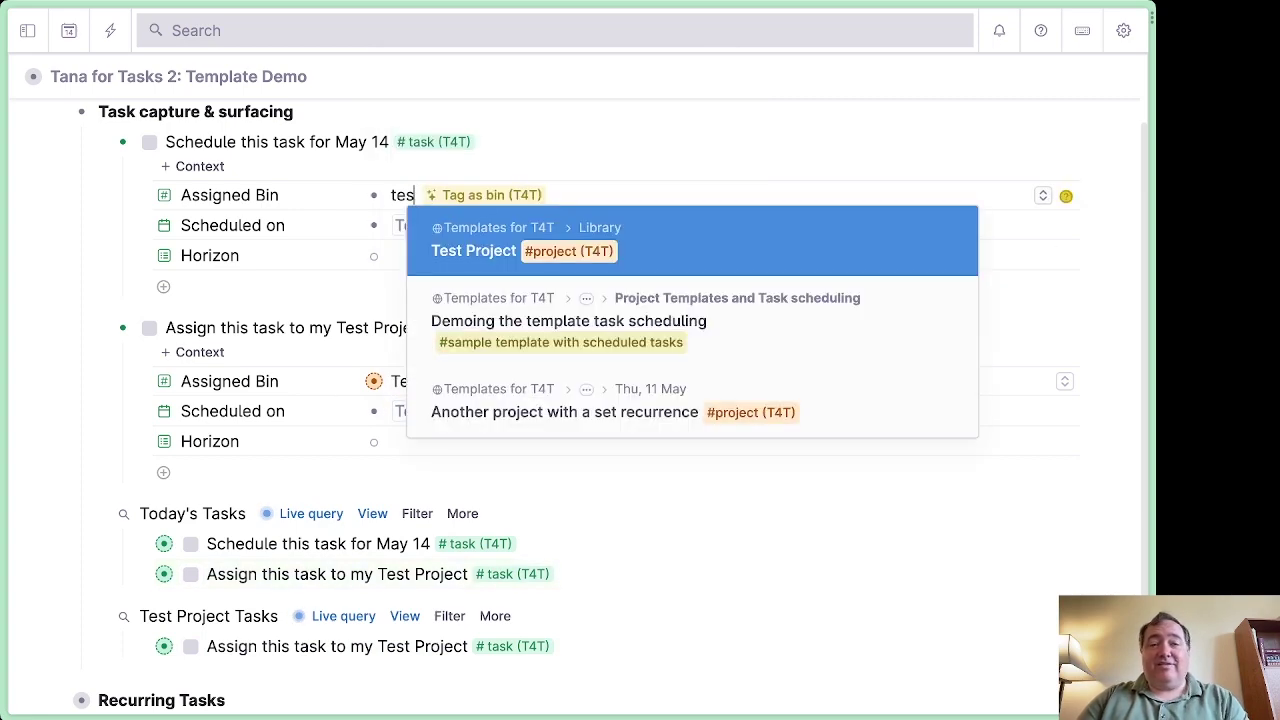
pyautogui.click(461, 251)
pyautogui.scroll(-2, 554, 394)
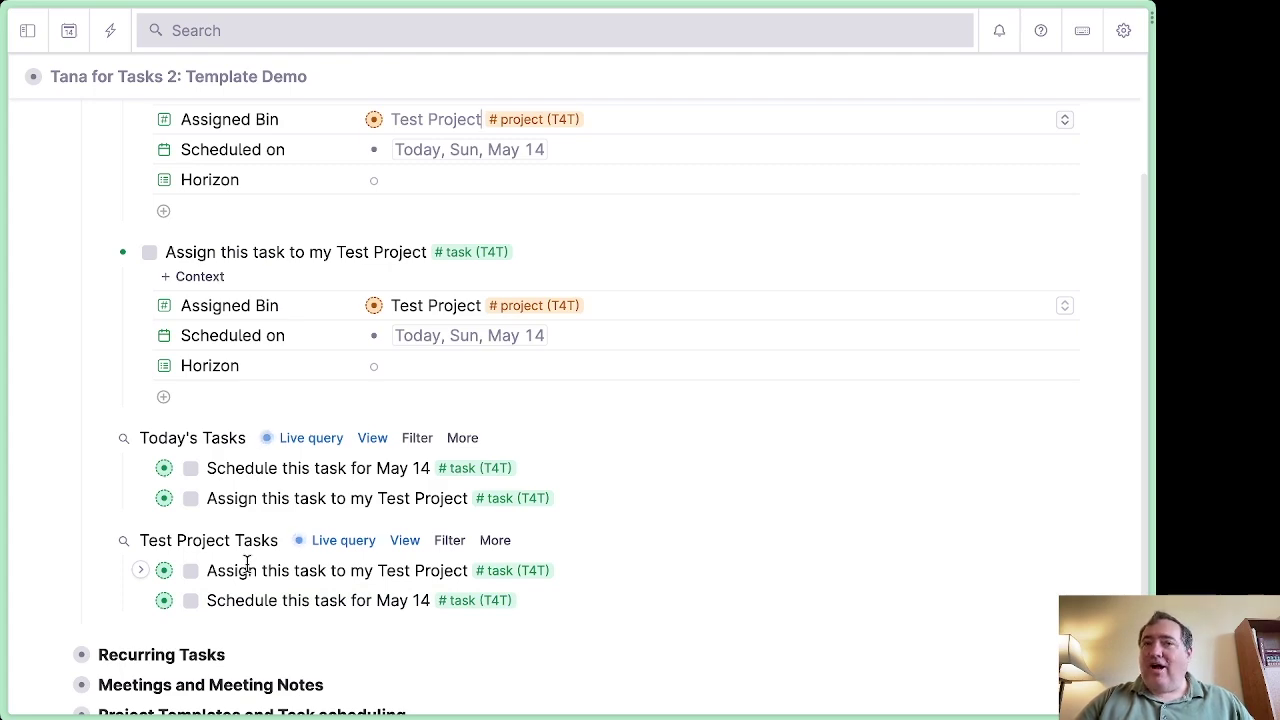
# Step: Collapse the "Task capture & surfacing" section and expand the "Recurring Tasks" section
pyautogui.scroll(4, 265, 505)
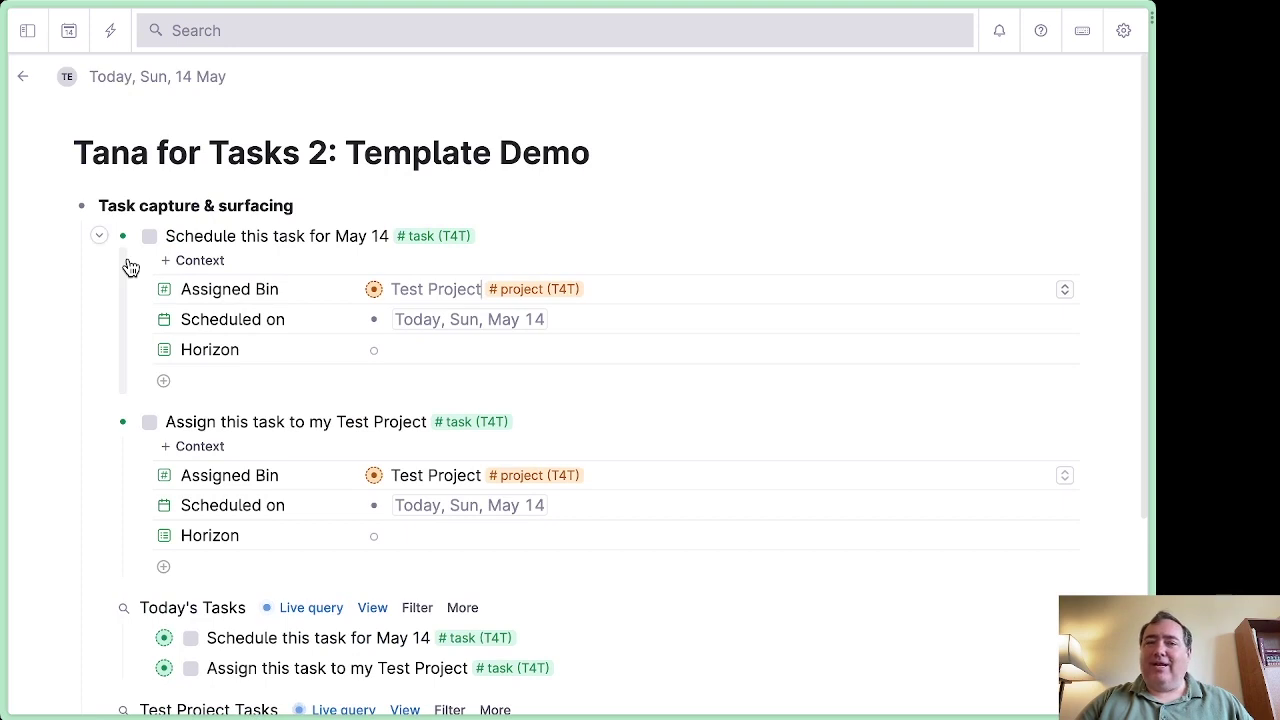
pyautogui.click(62, 208)
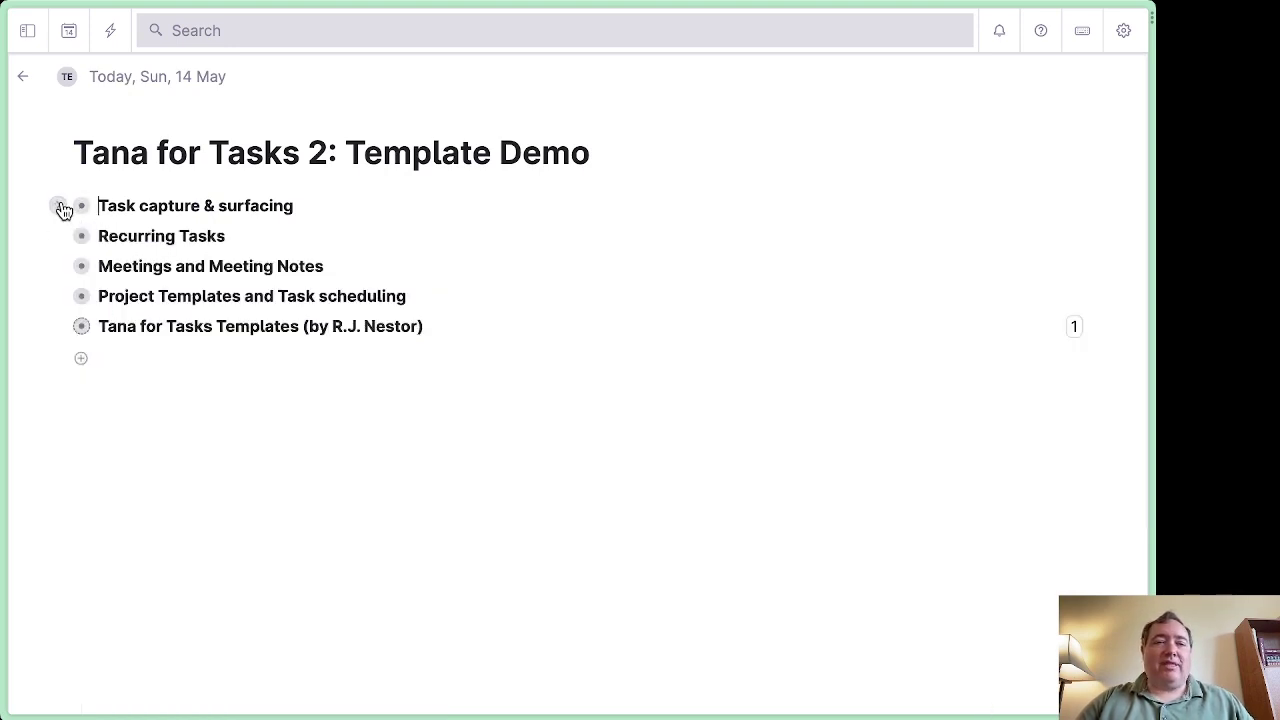
pyautogui.click(59, 238)
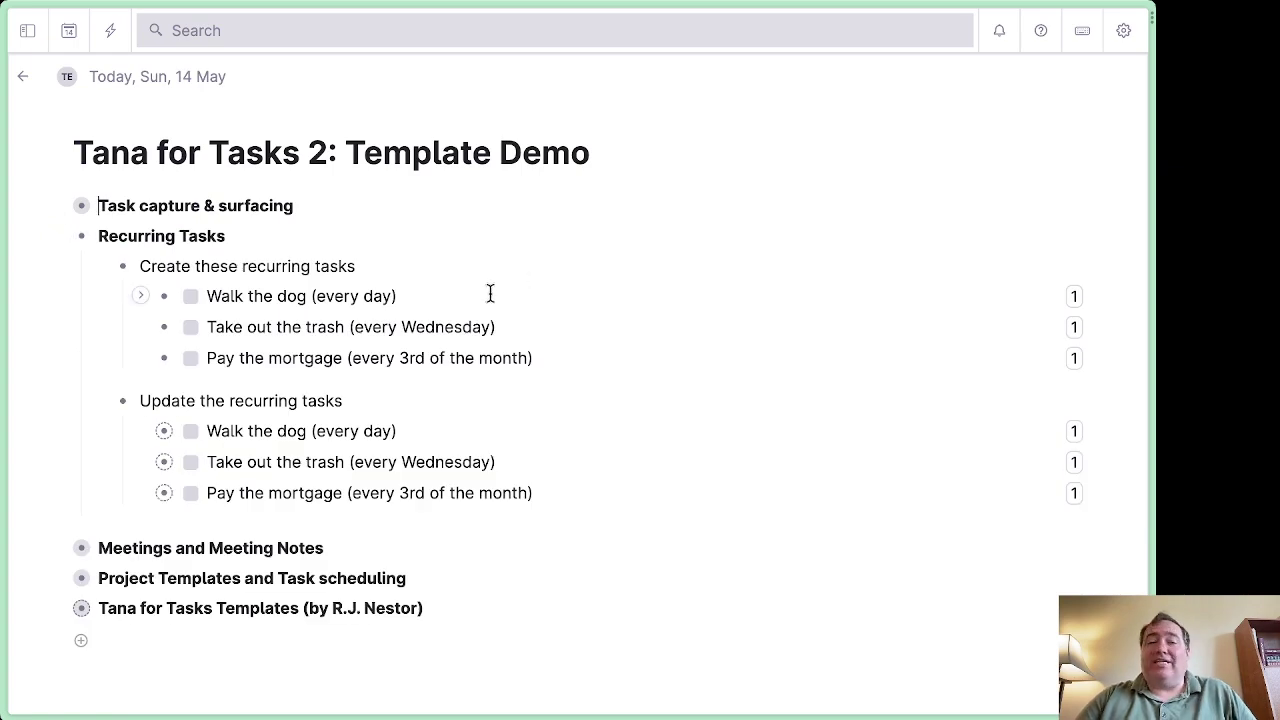
pyautogui.moveTo(255, 305); pyautogui.dragTo(246, 360)
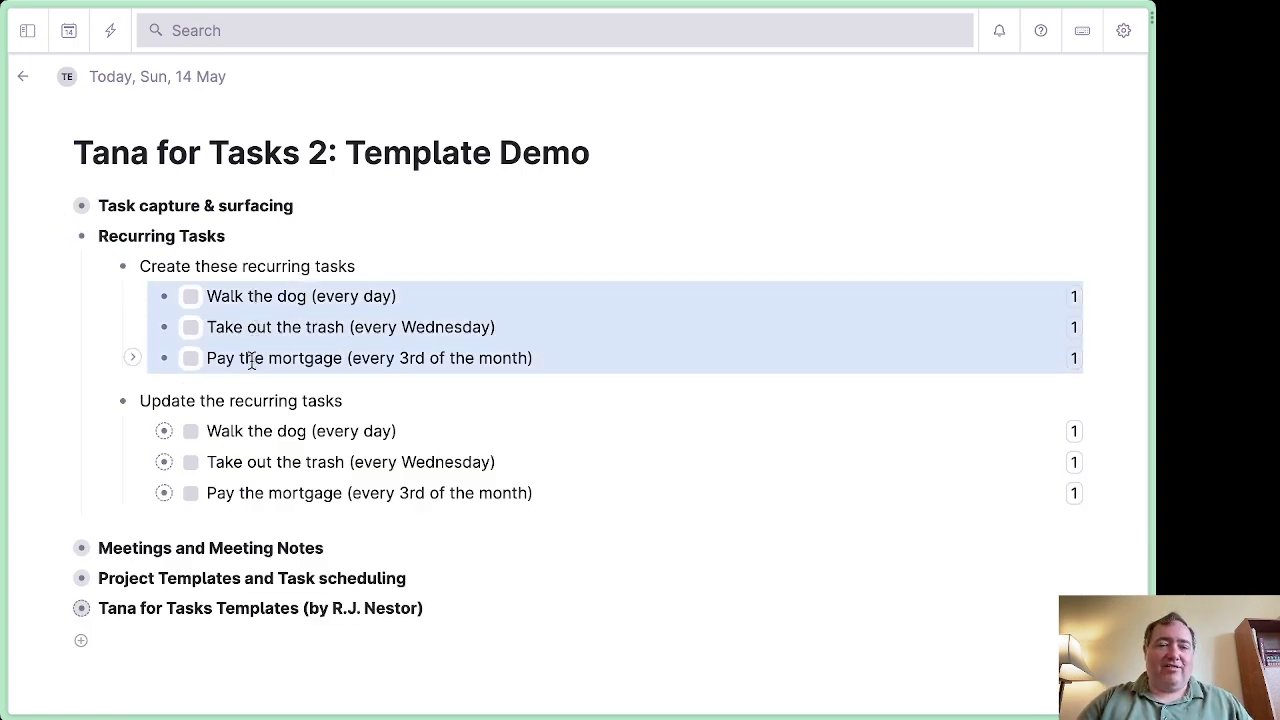
pyautogui.hotkey('ctrl', 'c')
pyautogui.click(242, 437)
pyautogui.moveTo(242, 437); pyautogui.dragTo(240, 491)
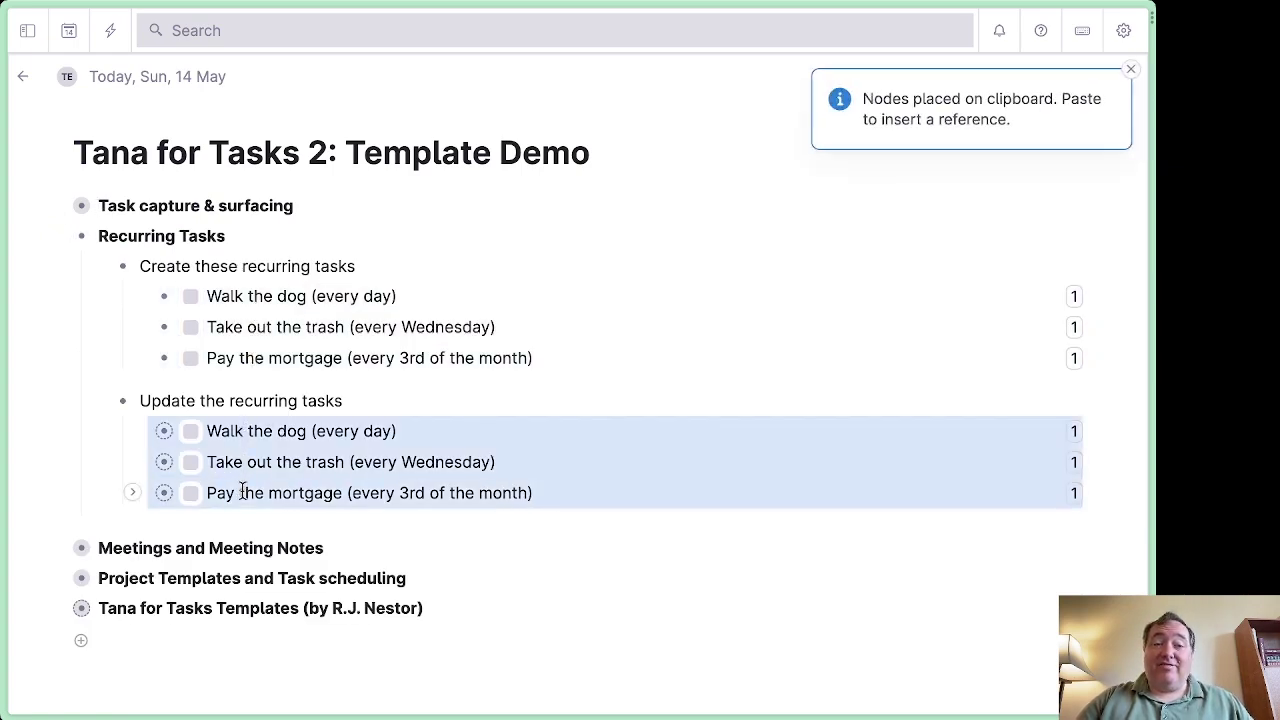
pyautogui.hotkey('ctrl', 'c')
# Step: Tag the three tasks under "Create these recurring tasks" with #recurring task (T4T)
pyautogui.click(250, 306)
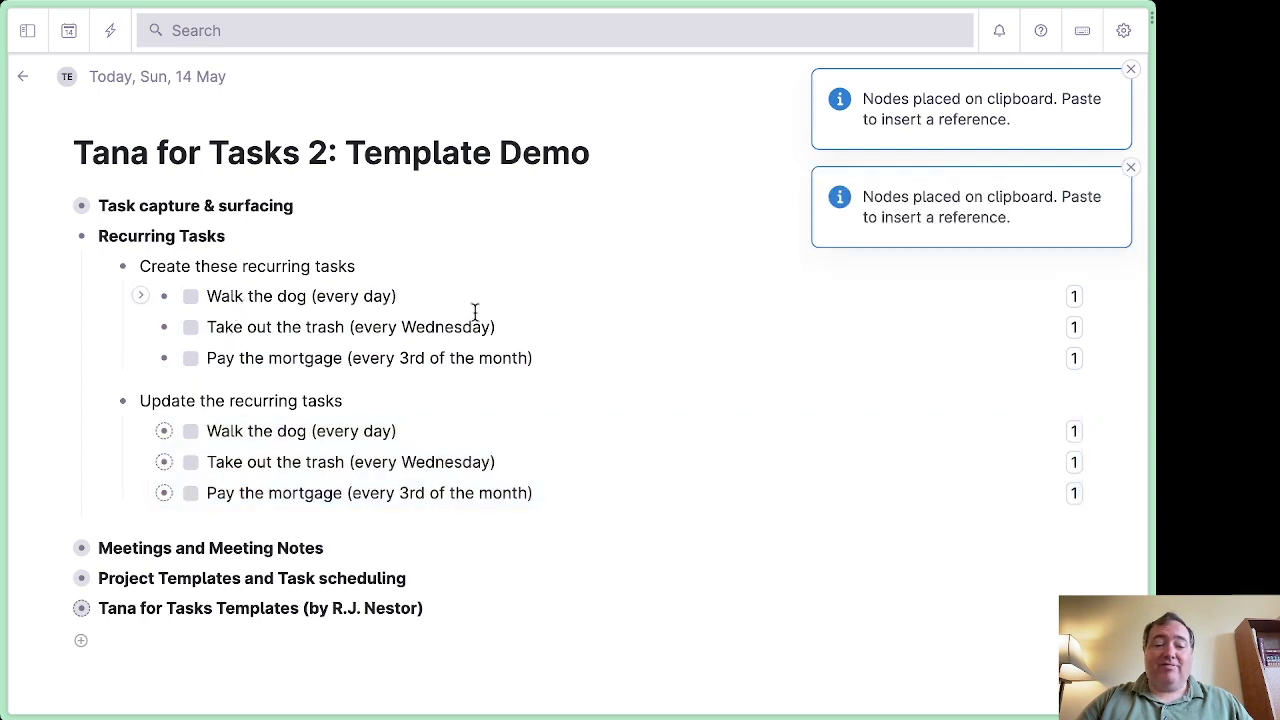
pyautogui.press('Escape')
pyautogui.hotkey('shift', 'Down')
pyautogui.hotkey('shift', 'Down')
pyautogui.hotkey('shift', '3')
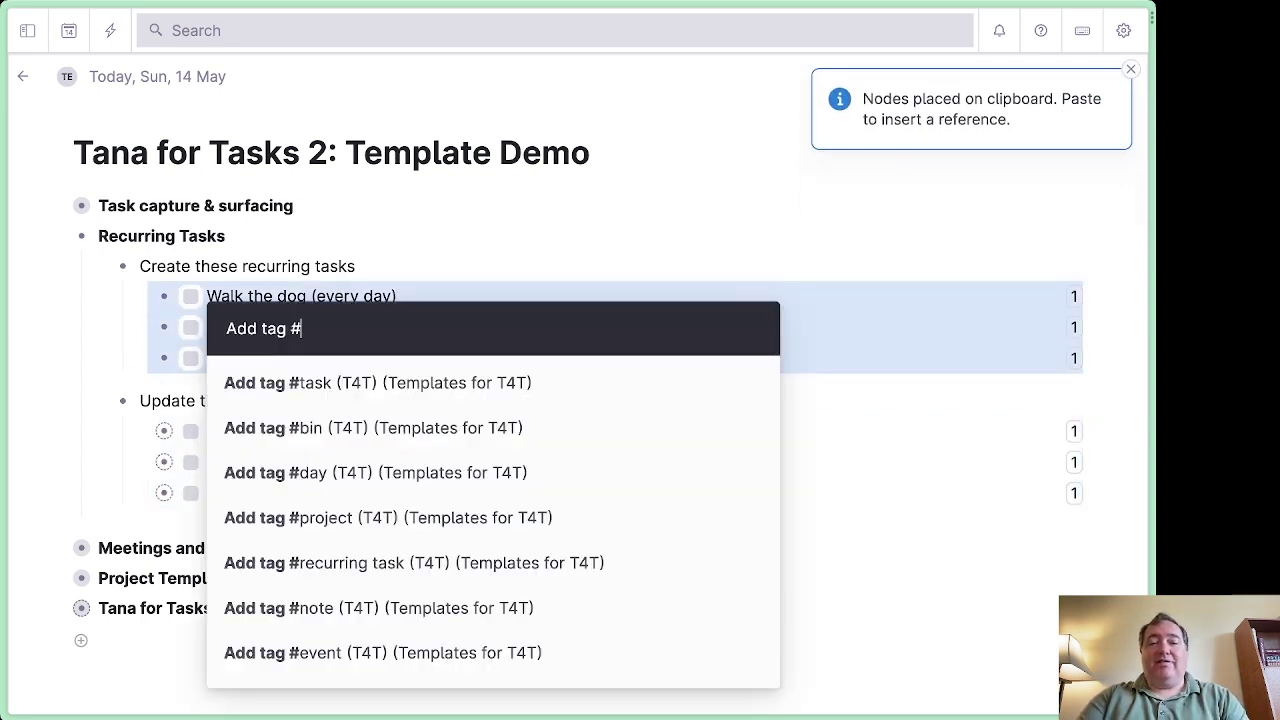
pyautogui.write('re')
pyautogui.press('Return')
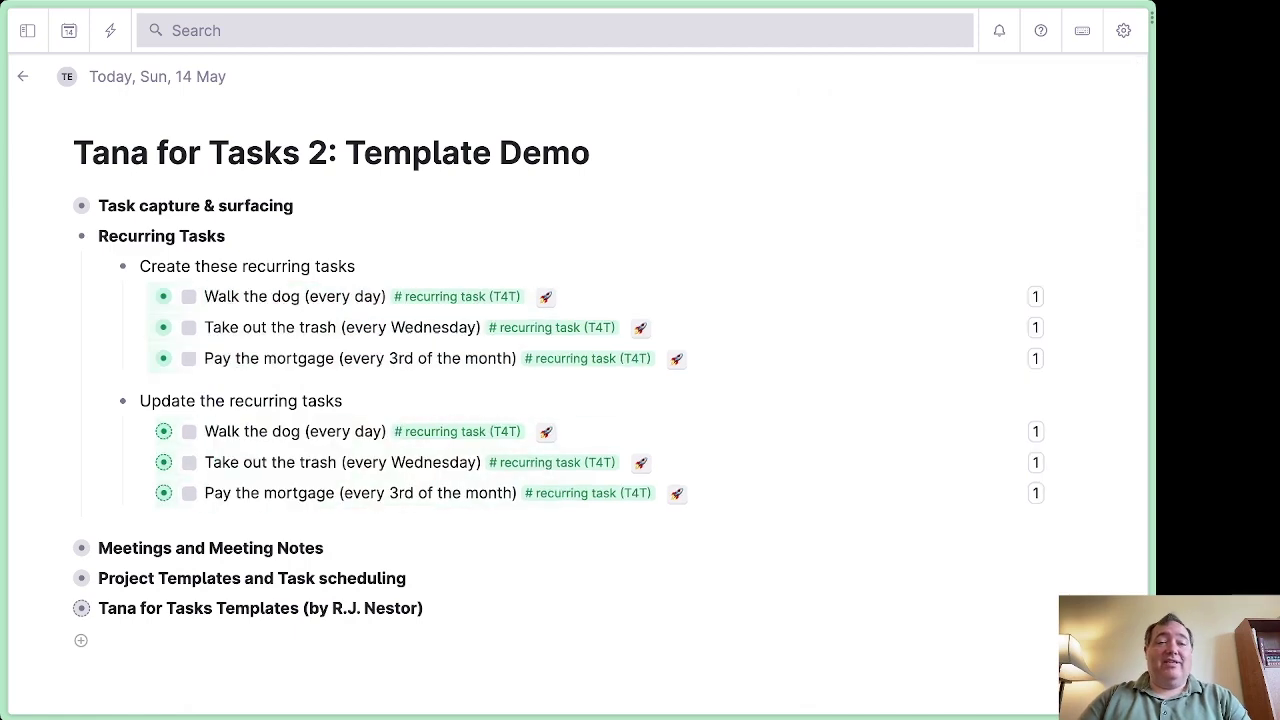
# Step: Expand the fields of the three recurring tasks and set when "Walk the dog" should recur next to "tomorrow"
pyautogui.hotkey('ctrl', 'Down')
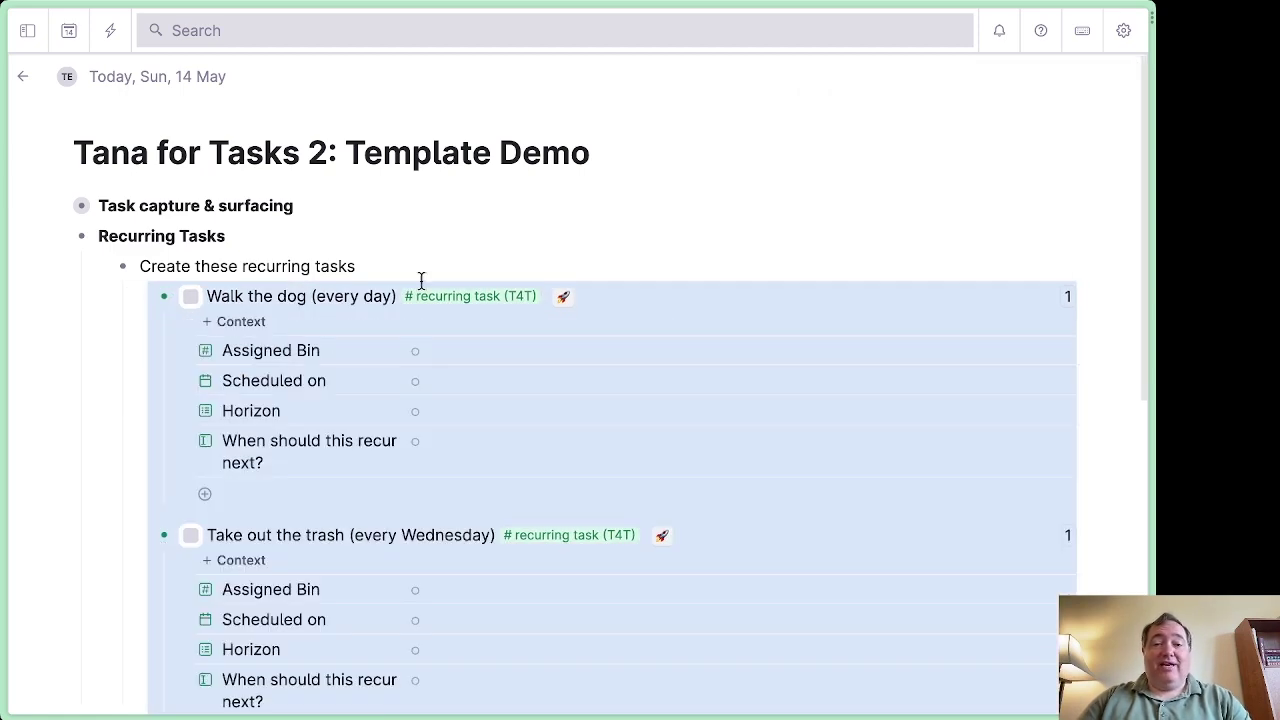
pyautogui.scroll(-3, 421, 281)
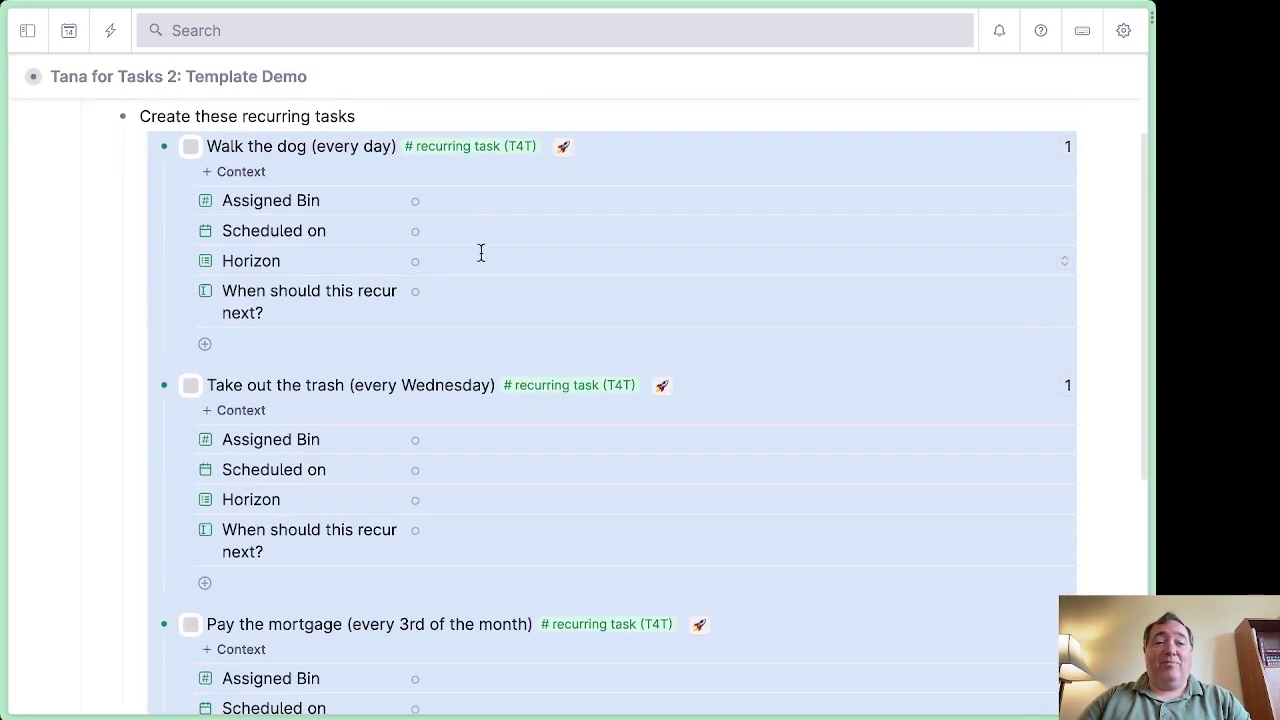
pyautogui.click(469, 291)
pyautogui.write('tomrr')
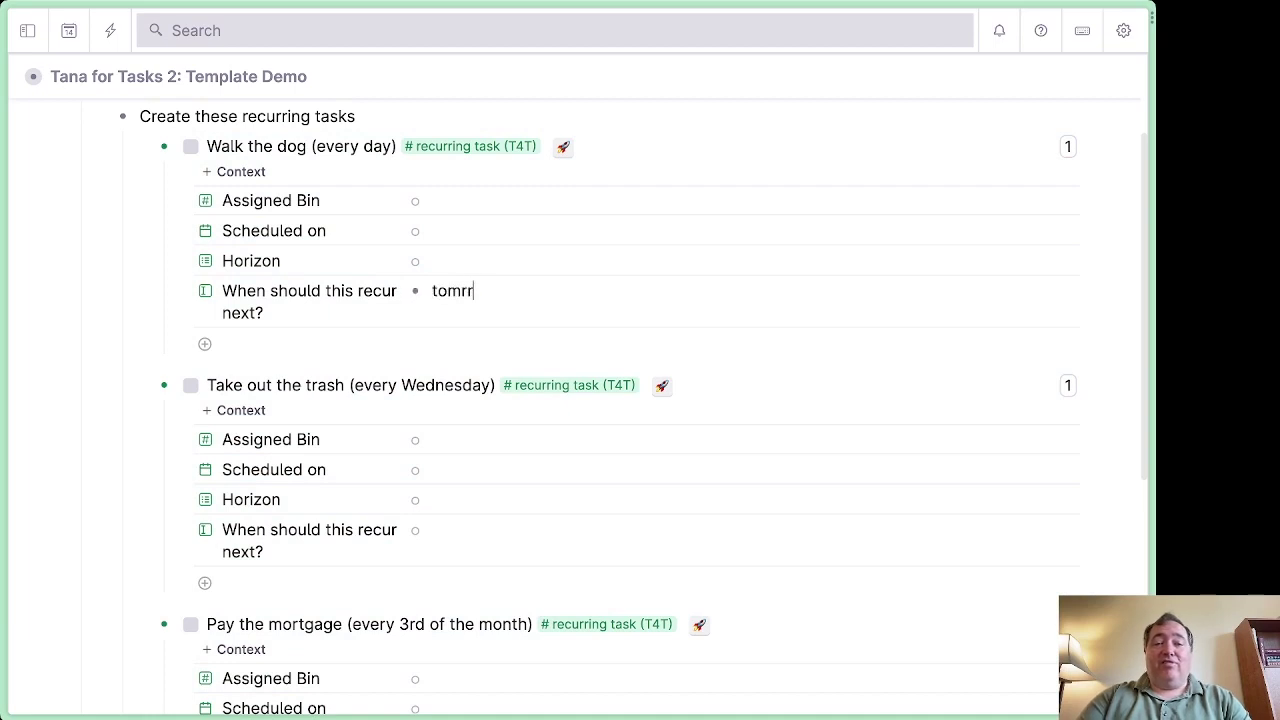
pyautogui.write('oow')
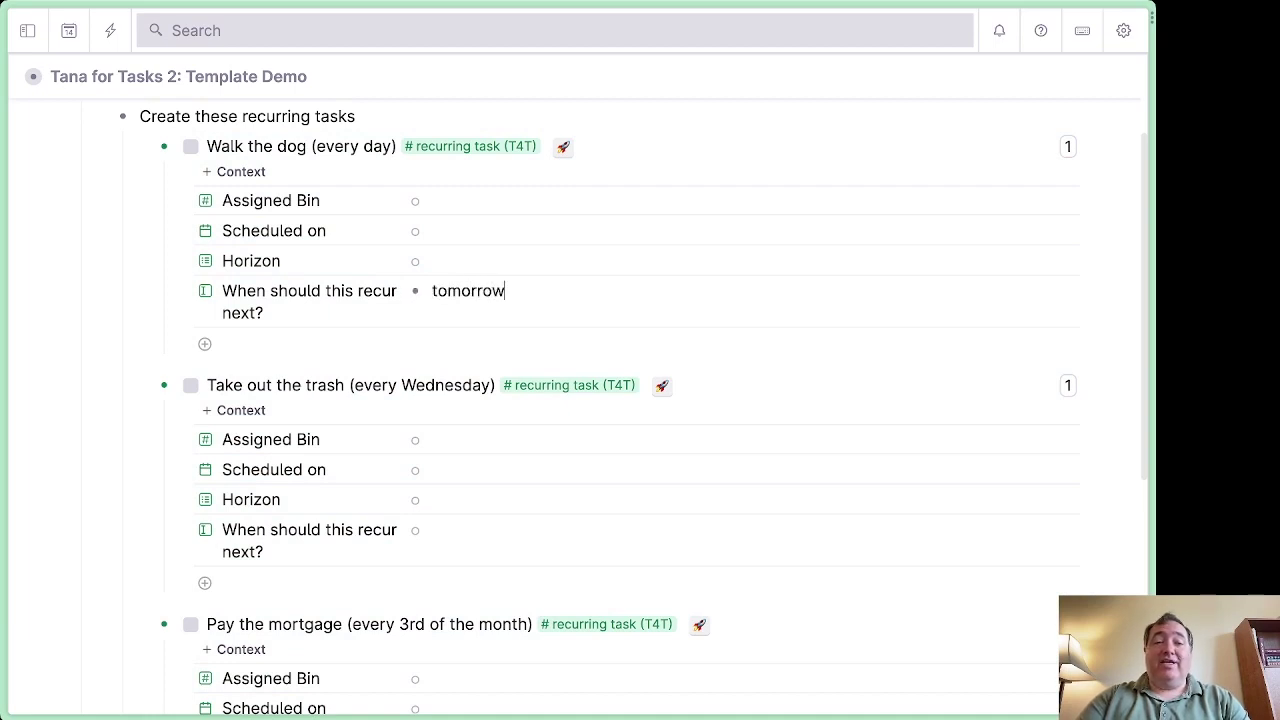
# Step: Set when "Take out the trash" should recur next to "Wednesday"
pyautogui.scroll(-1, 417, 497)
pyautogui.write('Wes')
pyautogui.write('nesday')
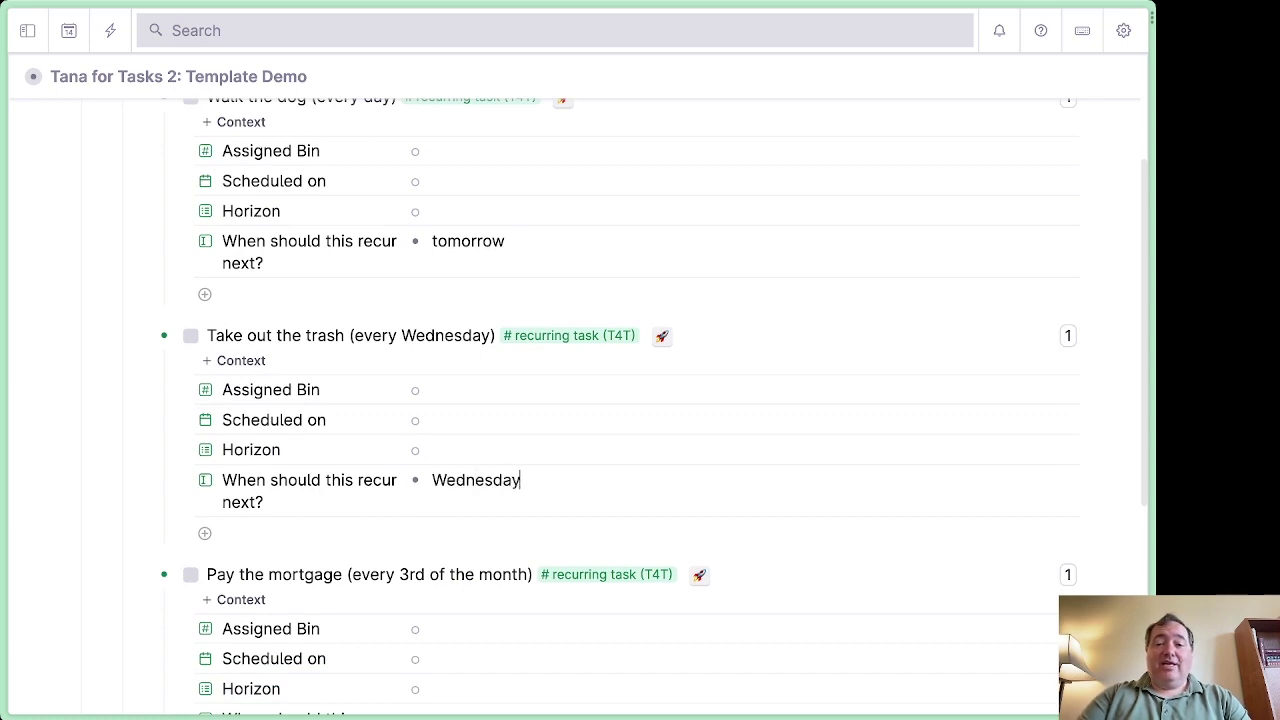
# Step: Set when "Pay the mortgage" should recur next to "the 3rd day of the month"
pyautogui.scroll(-2, 433, 625)
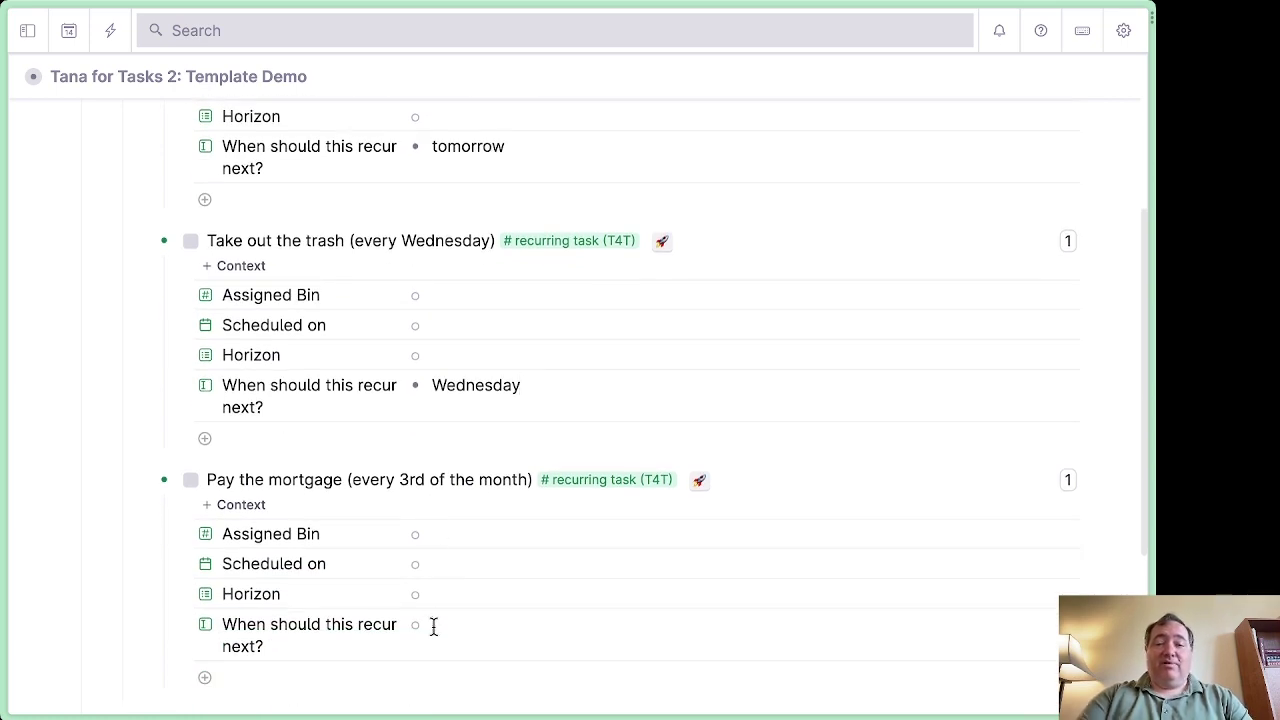
pyautogui.click(433, 625)
pyautogui.write('the 3rd day of')
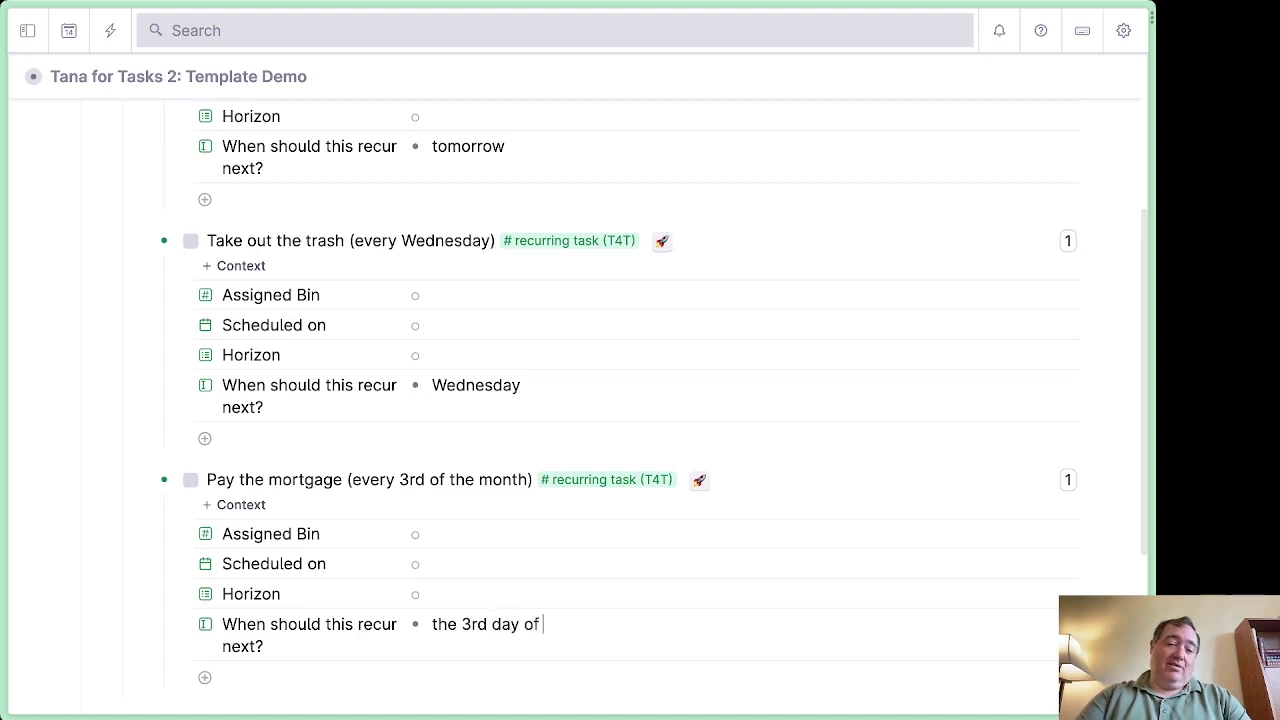
pyautogui.write(' the month')
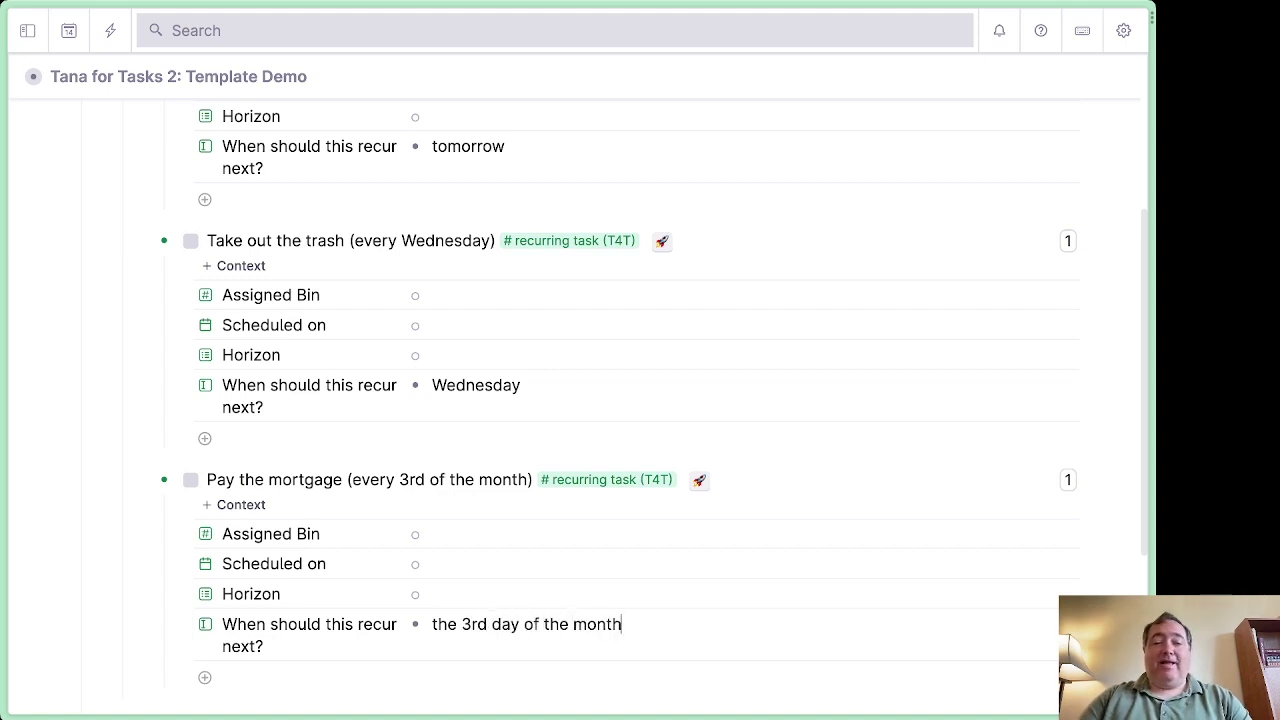
# Step: Run the rocket command on "Walk the dog" and "Take out the trash" to fill in their Scheduled on dates from the recurrence text
pyautogui.scroll(-1, 451, 289)
pyautogui.scroll(5, 451, 289)
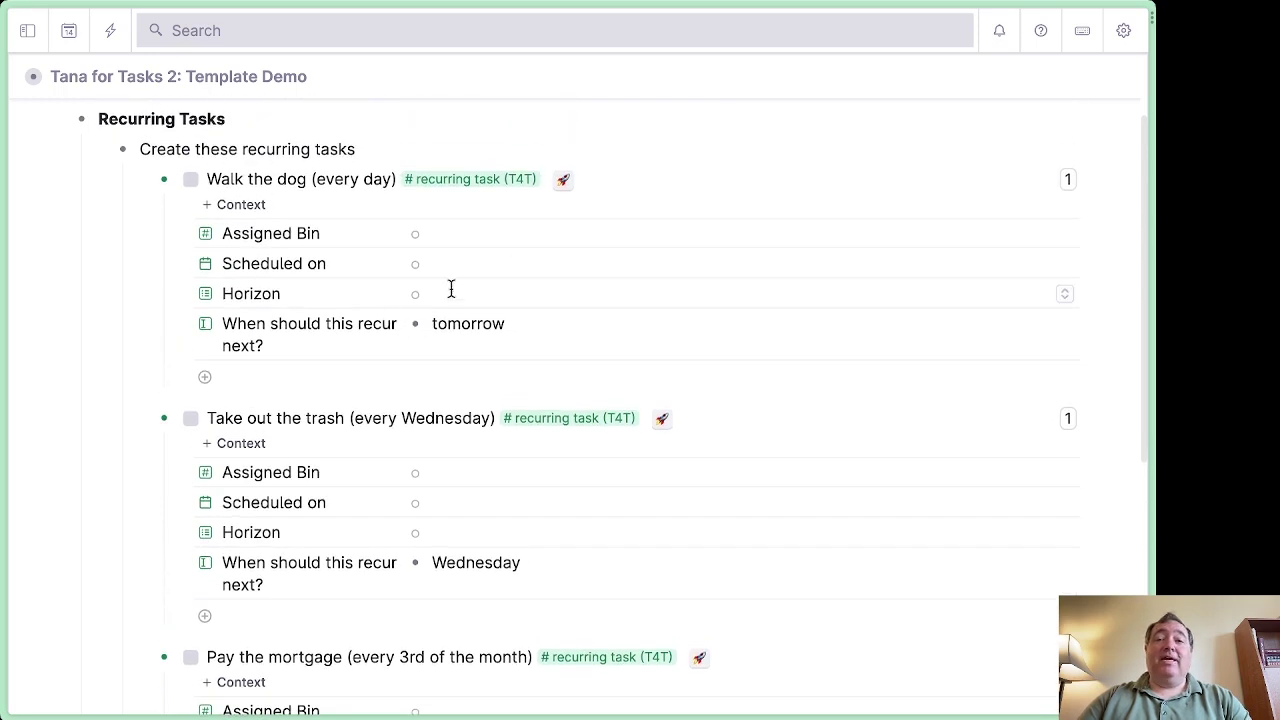
pyautogui.click(564, 185)
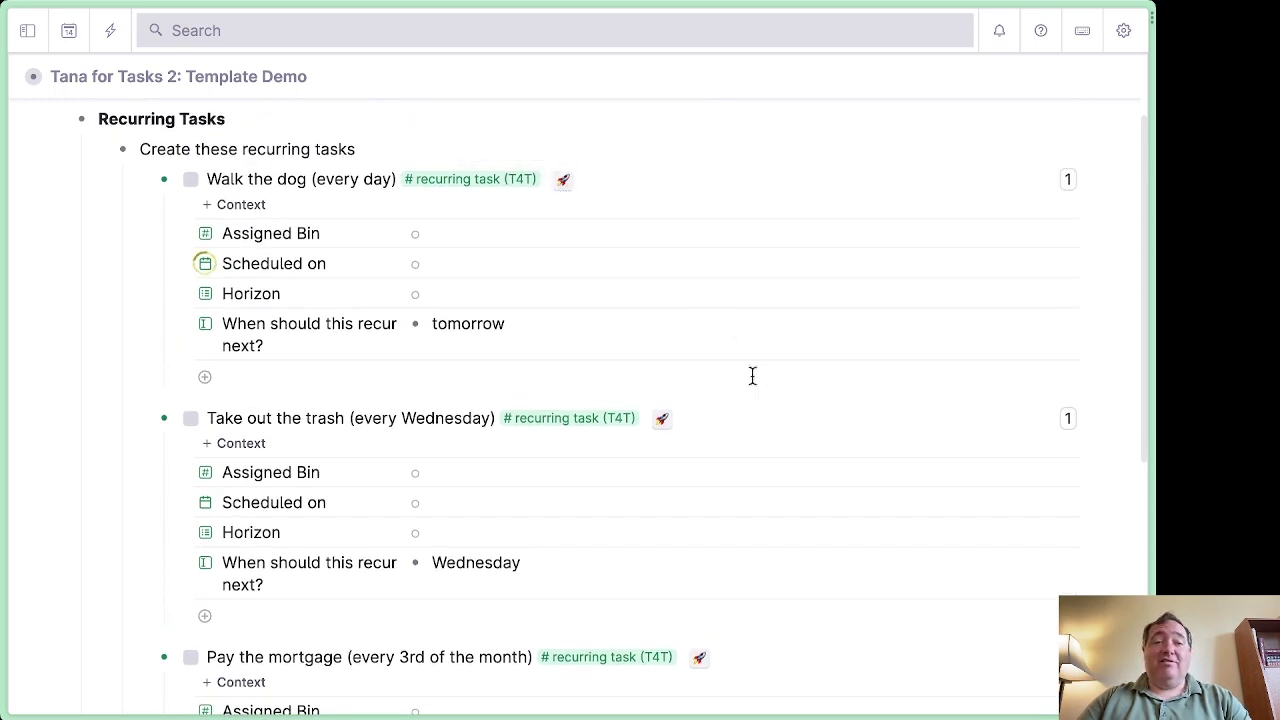
pyautogui.click(663, 422)
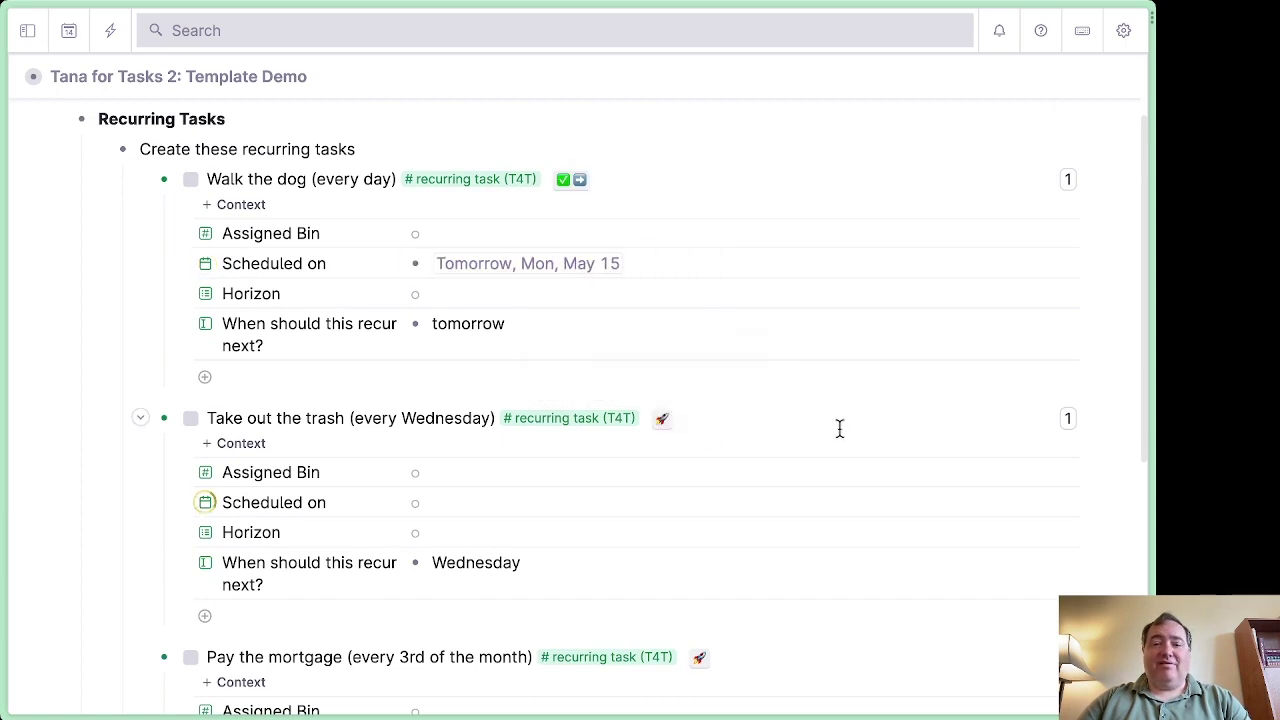
pyautogui.scroll(-2, 838, 428)
pyautogui.scroll(-3, 731, 466)
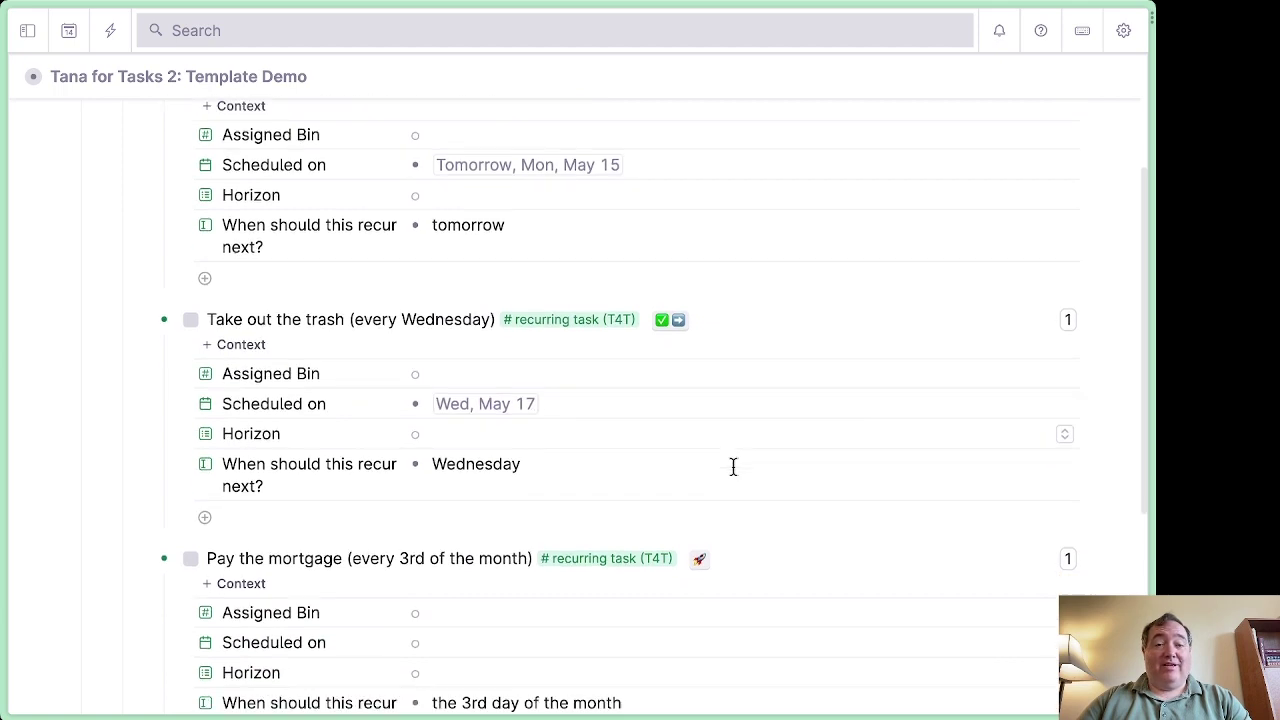
# Step: Run the rocket command on "Pay the mortgage" to fill in its Scheduled on date, and collapse the fields of the three created tasks
pyautogui.click(699, 482)
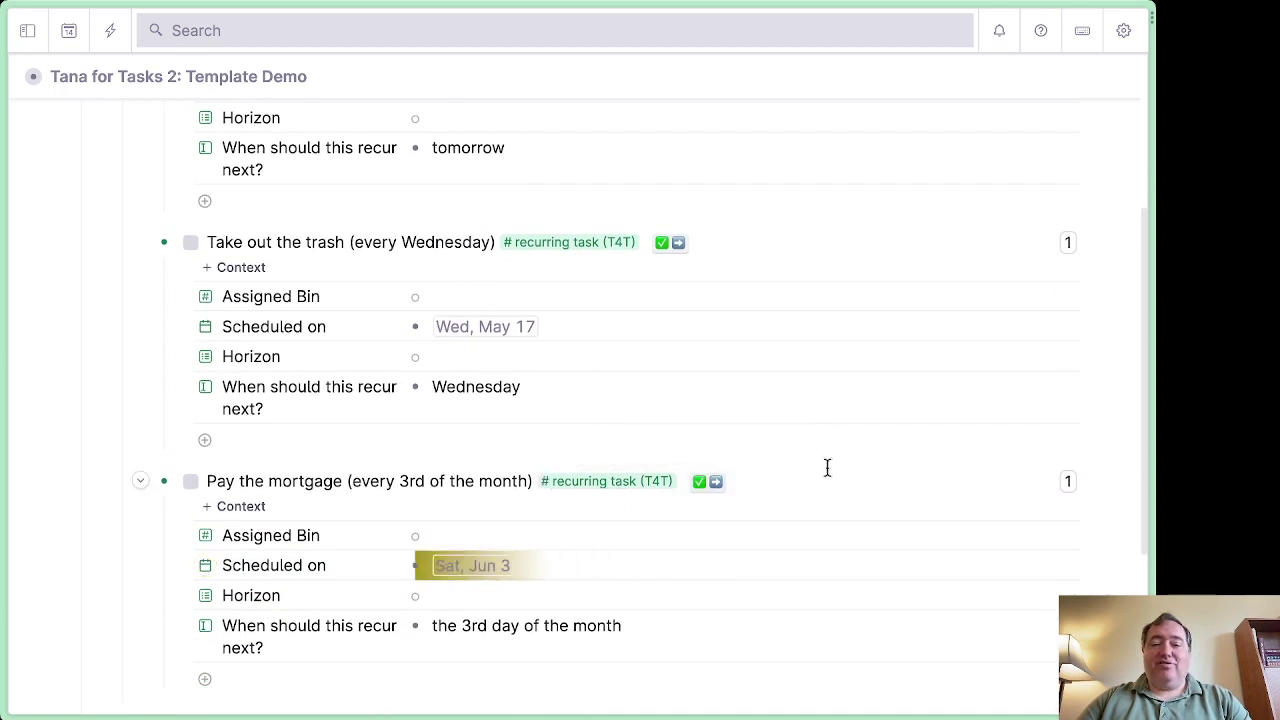
pyautogui.scroll(-1, 827, 467)
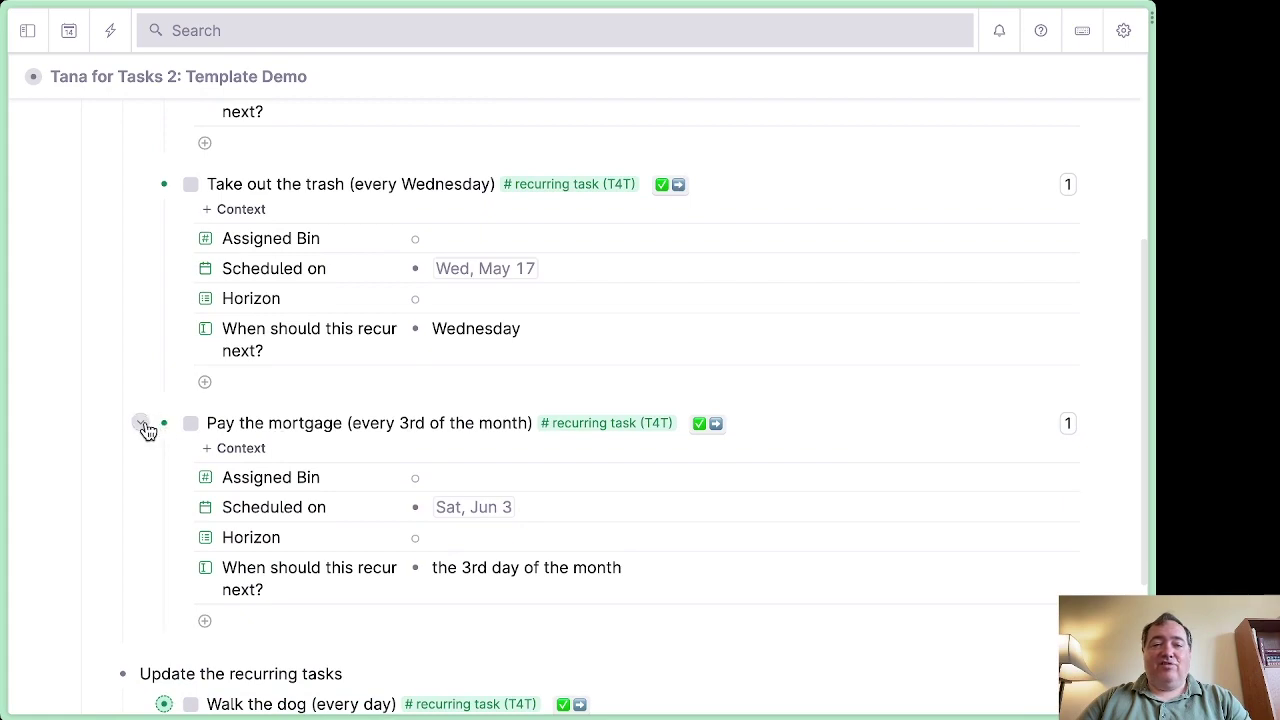
pyautogui.click(142, 425)
pyautogui.click(140, 184)
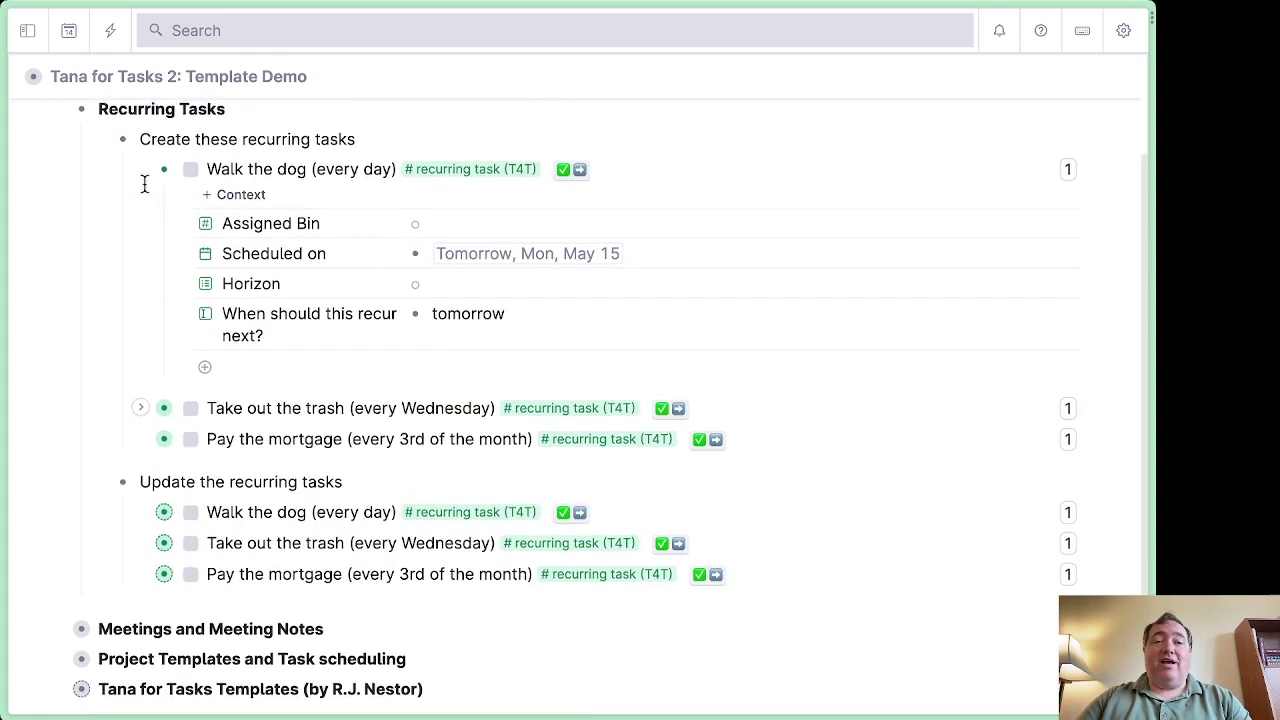
pyautogui.click(140, 171)
# Step: Select the three tasks under "Update the recurring tasks" and expand their fields together
pyautogui.moveTo(297, 430); pyautogui.dragTo(295, 487)
pyautogui.hotkey('ctrl', 'c')
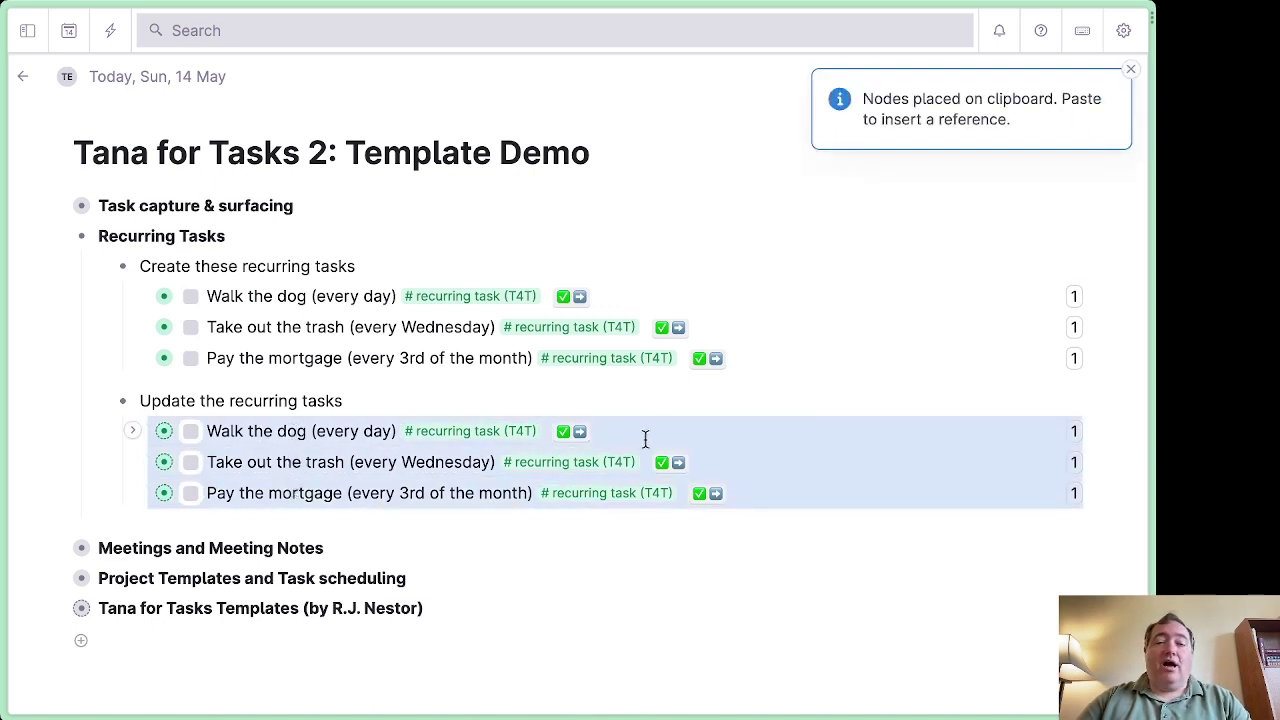
pyautogui.click(131, 432)
pyautogui.scroll(-2, 620, 315)
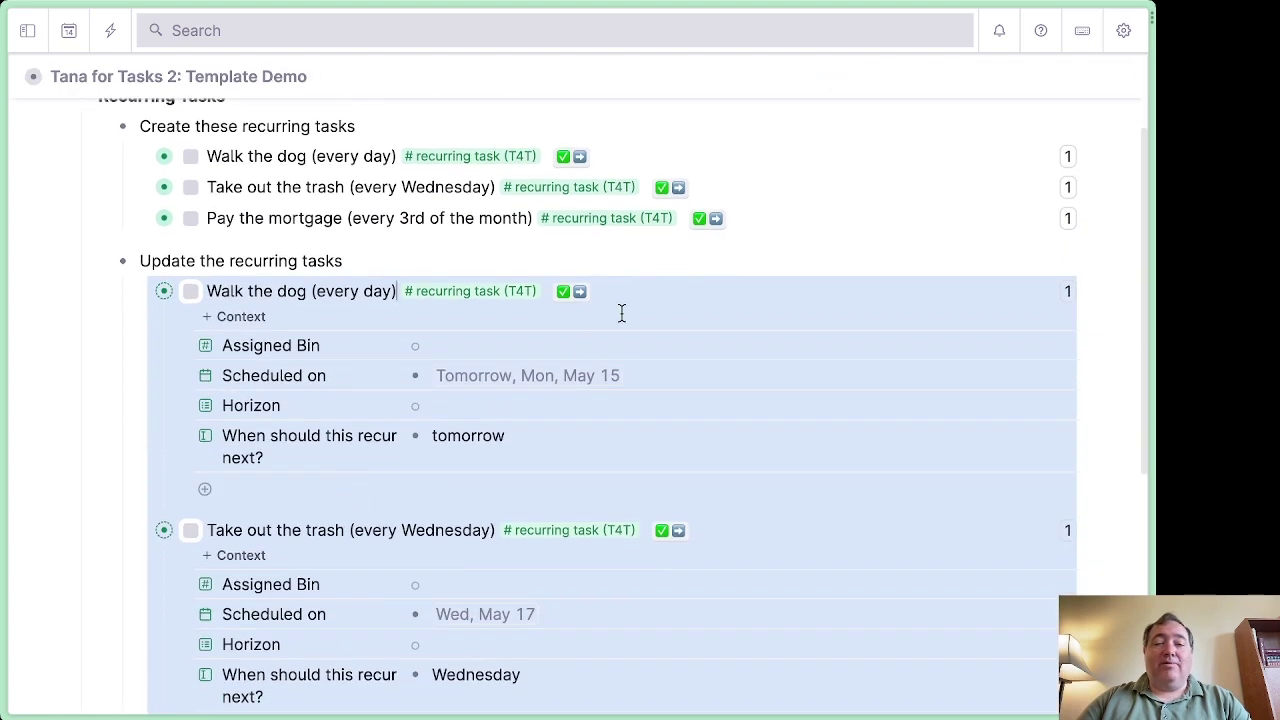
pyautogui.click(566, 260)
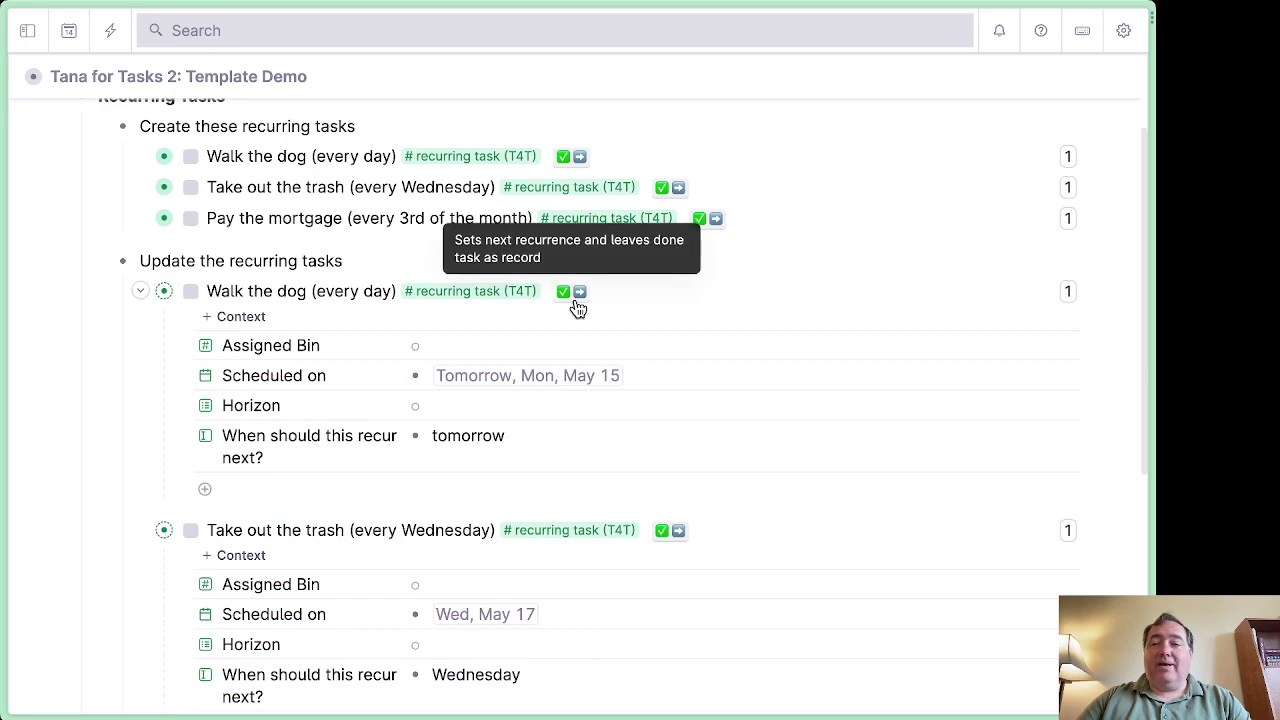
# Step: Set the Scheduled on date of "Walk the dog" to today, Sun, May 14
pyautogui.click(630, 372)
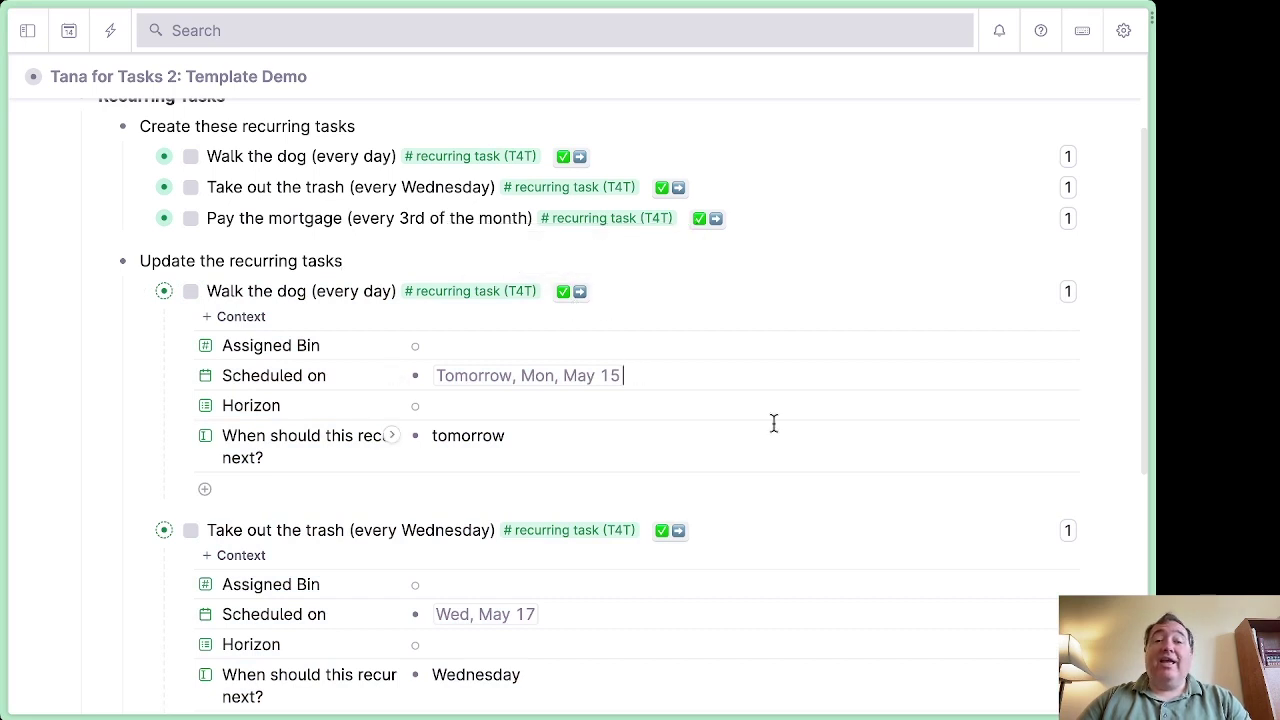
pyautogui.press('Escape')
pyautogui.hotkey('ctrl', 'z')
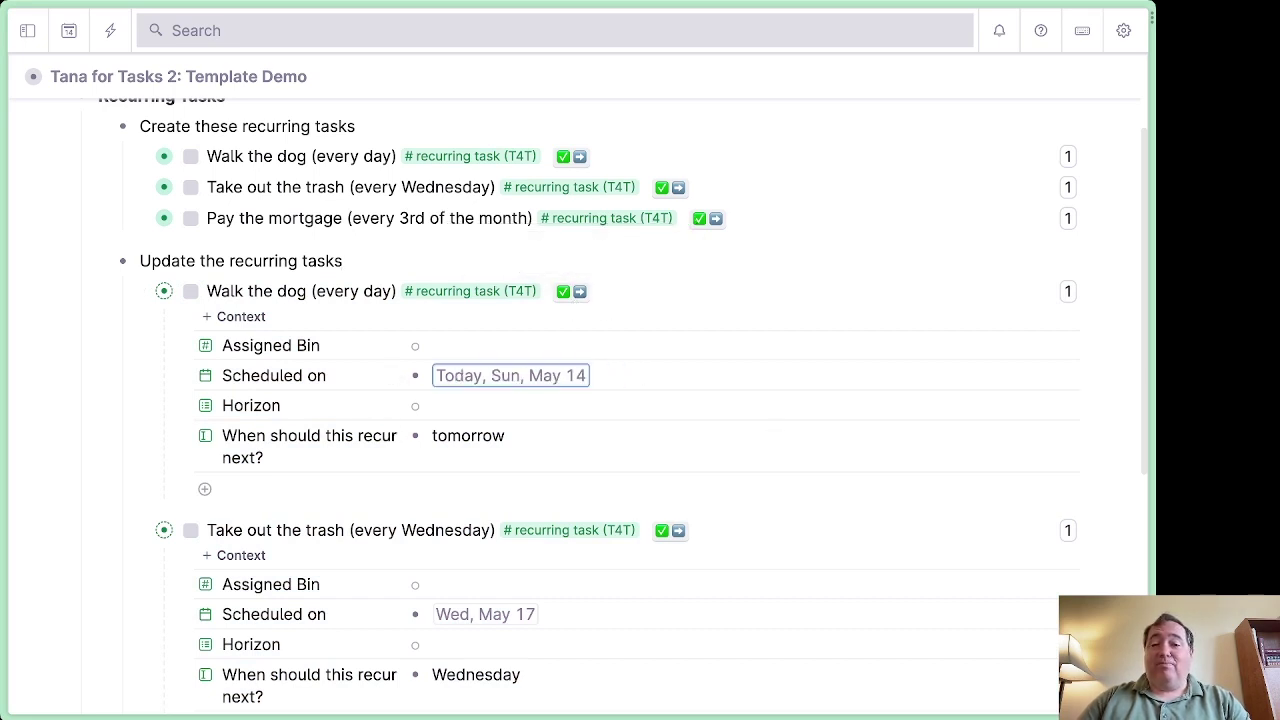
# Step: Set the Scheduled on date of "Take out the trash" back to Wed, May 10
pyautogui.scroll(-3, 658, 452)
pyautogui.click(658, 453)
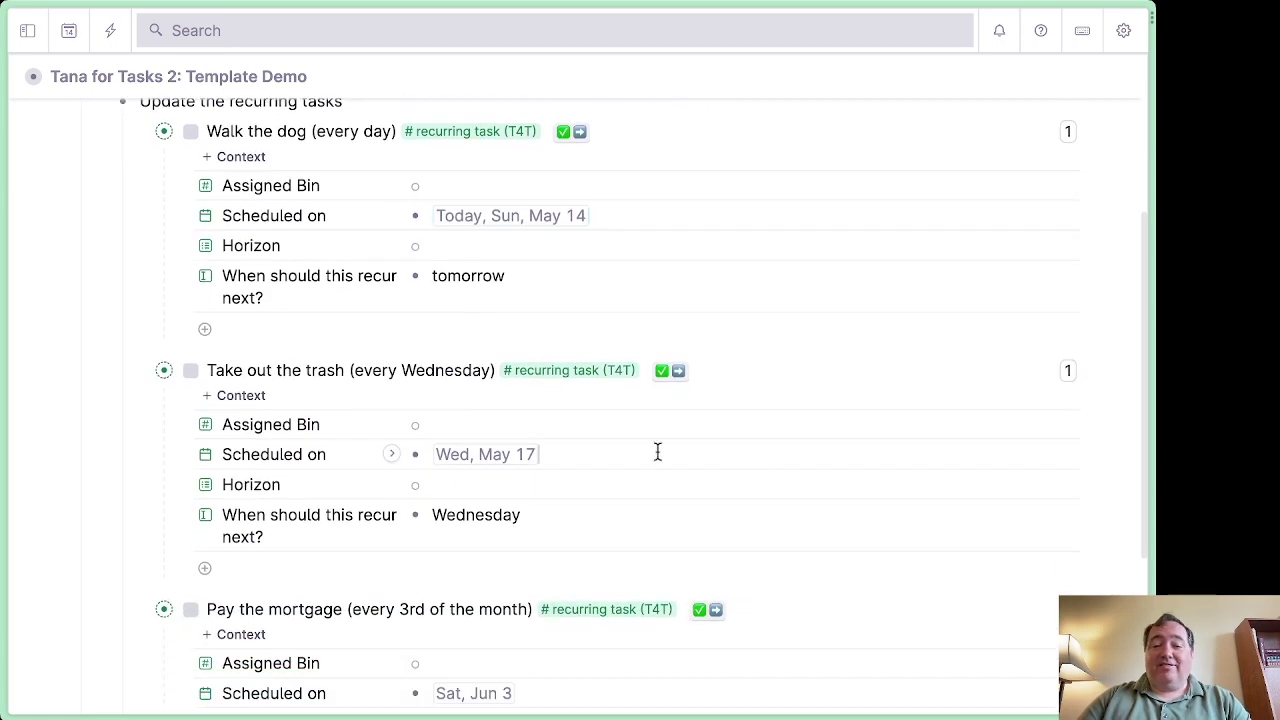
pyautogui.hotkey('ctrl', 'z')
# Step: Set the Scheduled on date of "Pay the mortgage" back to Wed, May 3
pyautogui.scroll(-3, 630, 478)
pyautogui.click(602, 504)
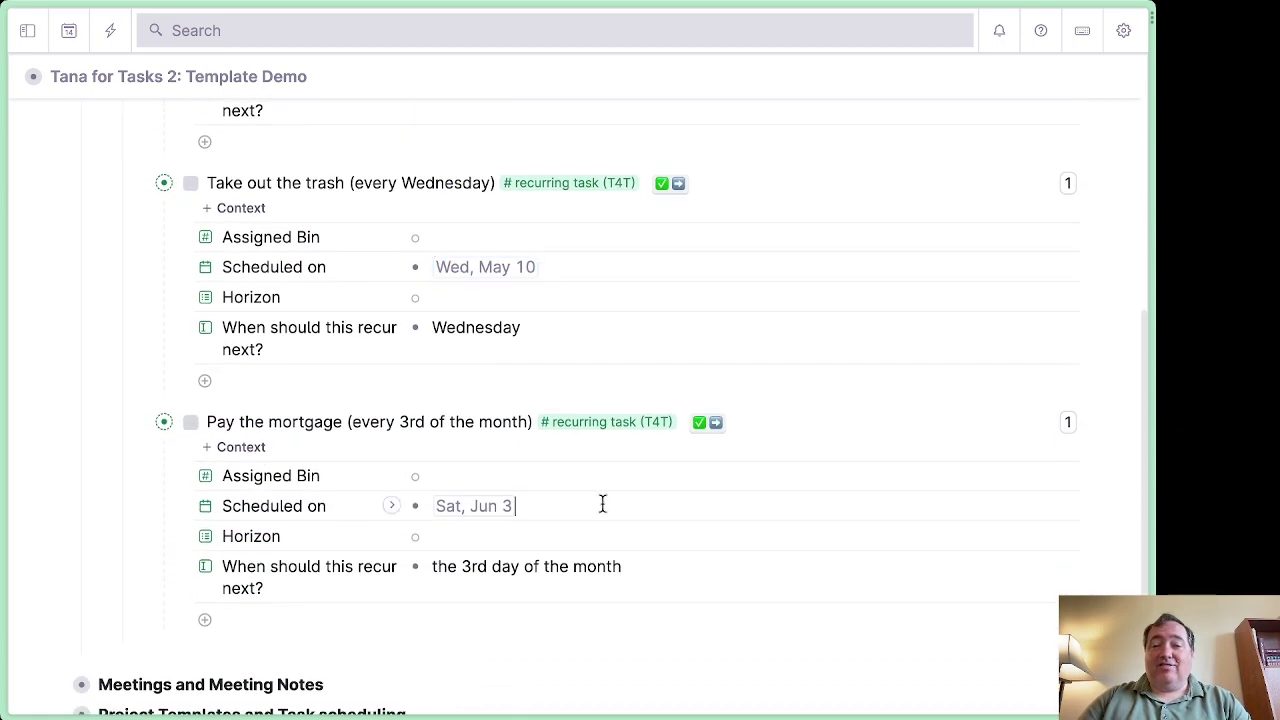
pyautogui.hotkey('ctrl', 'z')
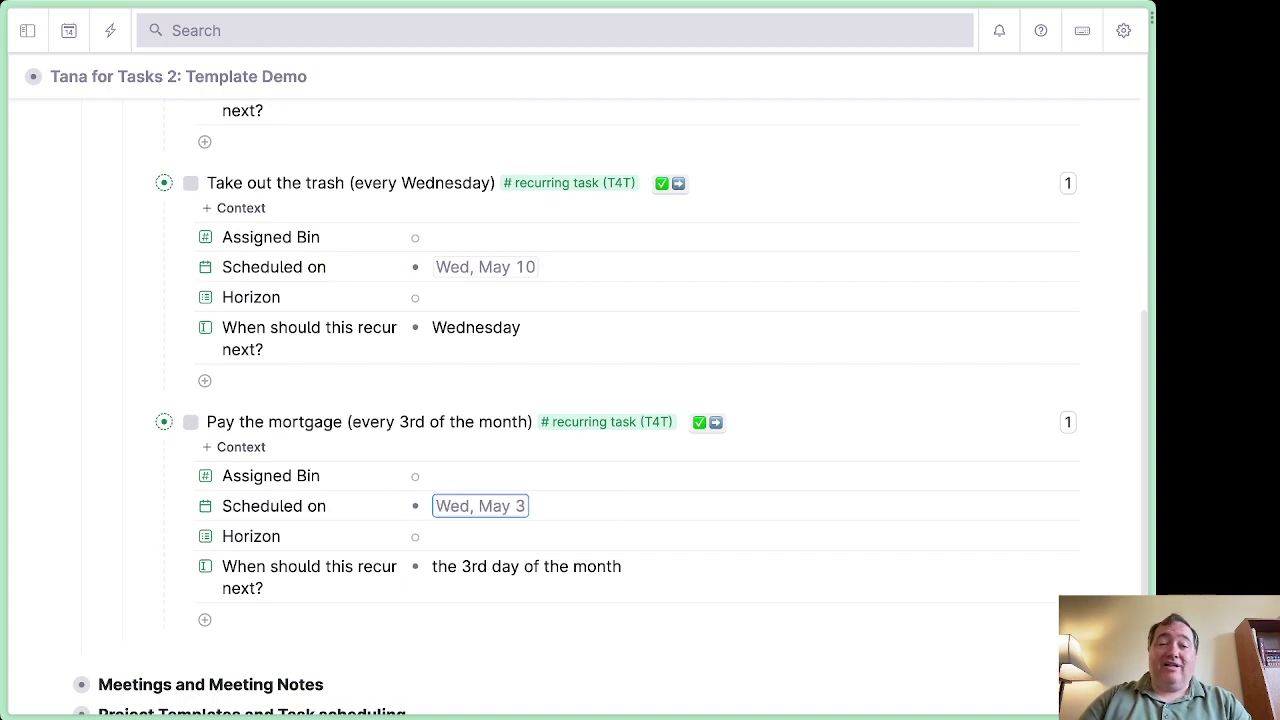
# Step: Run the complete-and-recur command on "Walk the dog" under "Update the recurring tasks", and expand the original task to check its new Scheduled on date
pyautogui.scroll(5, 663, 168)
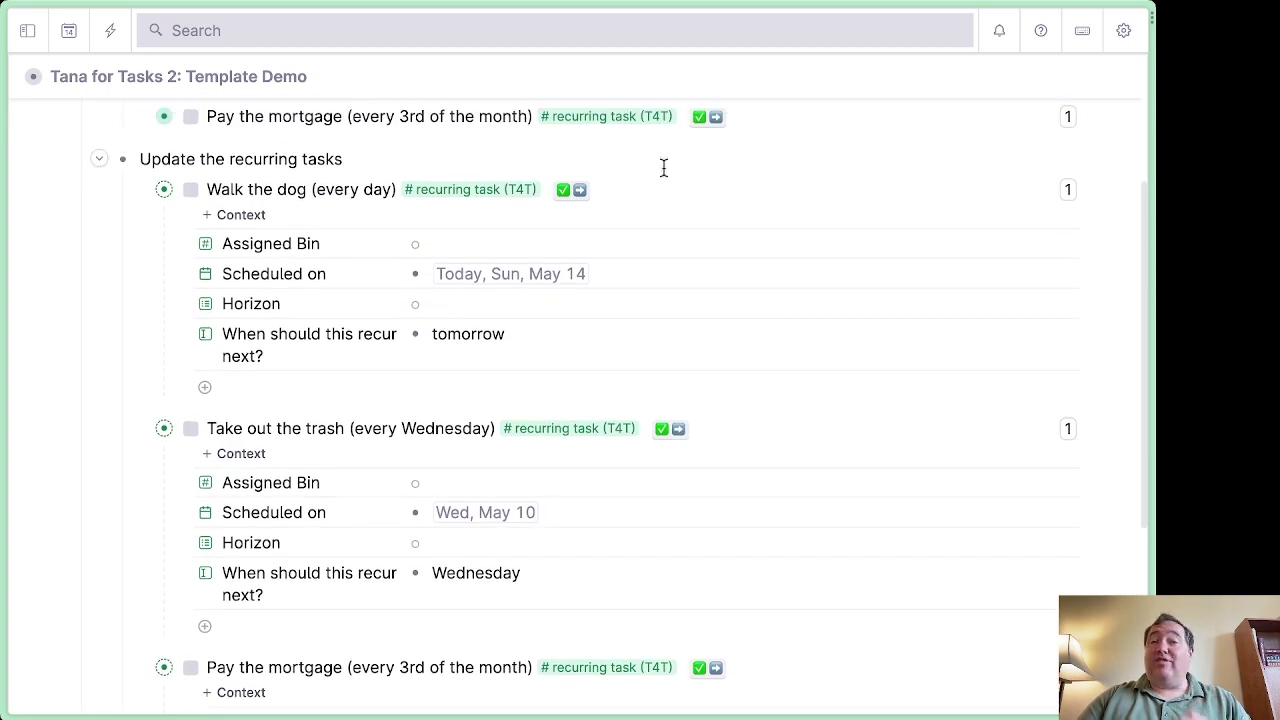
pyautogui.click(579, 190)
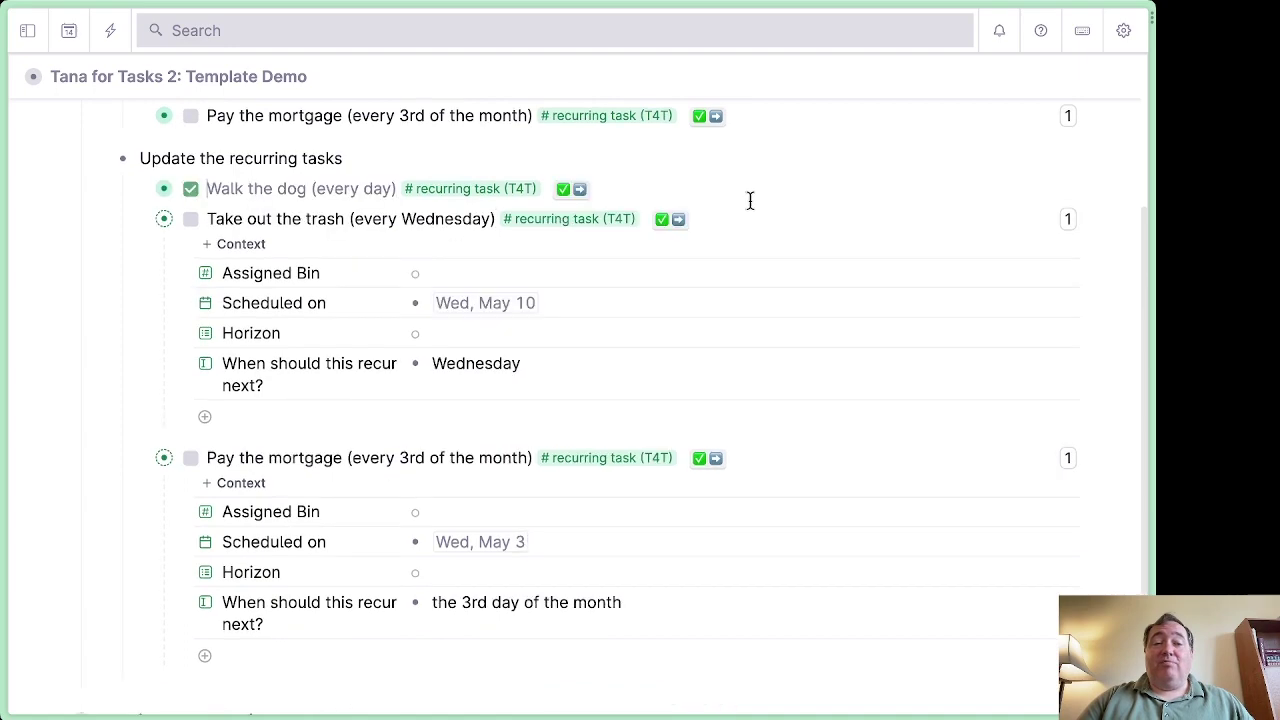
pyautogui.scroll(1, 370, 230)
pyautogui.scroll(2, 370, 270)
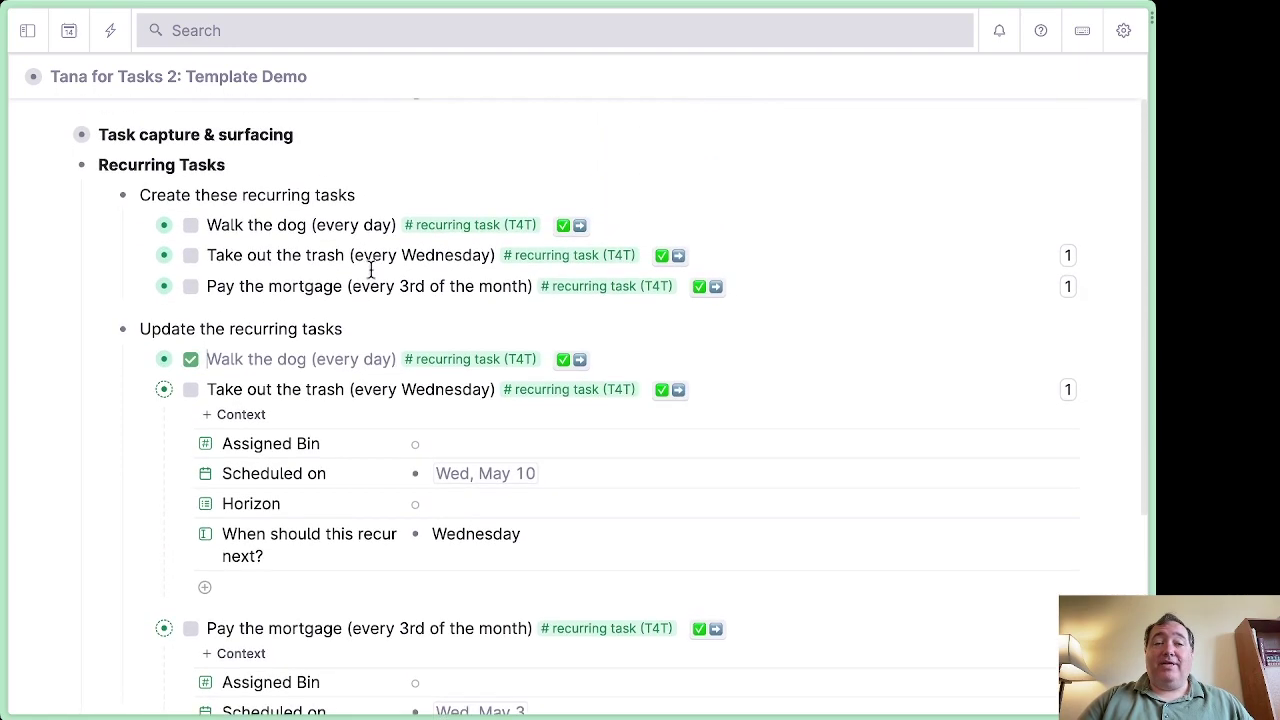
pyautogui.click(138, 227)
pyautogui.scroll(1, 494, 210)
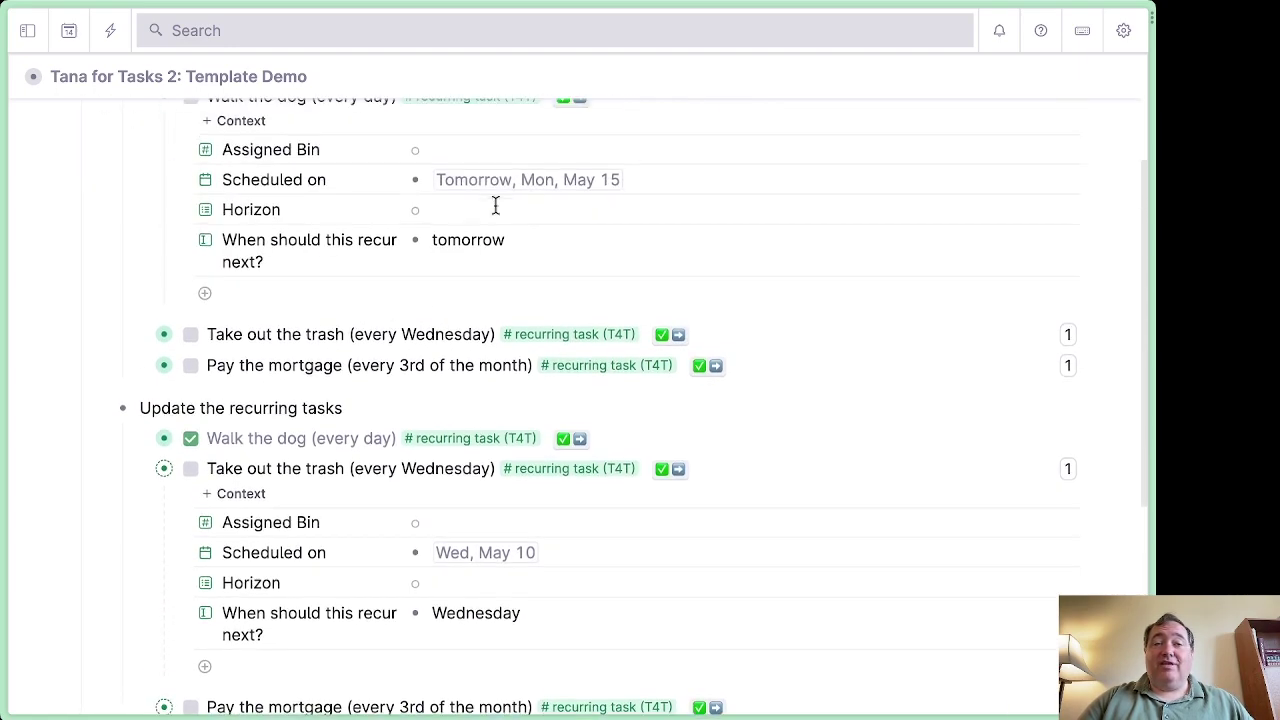
pyautogui.scroll(-2, 492, 260)
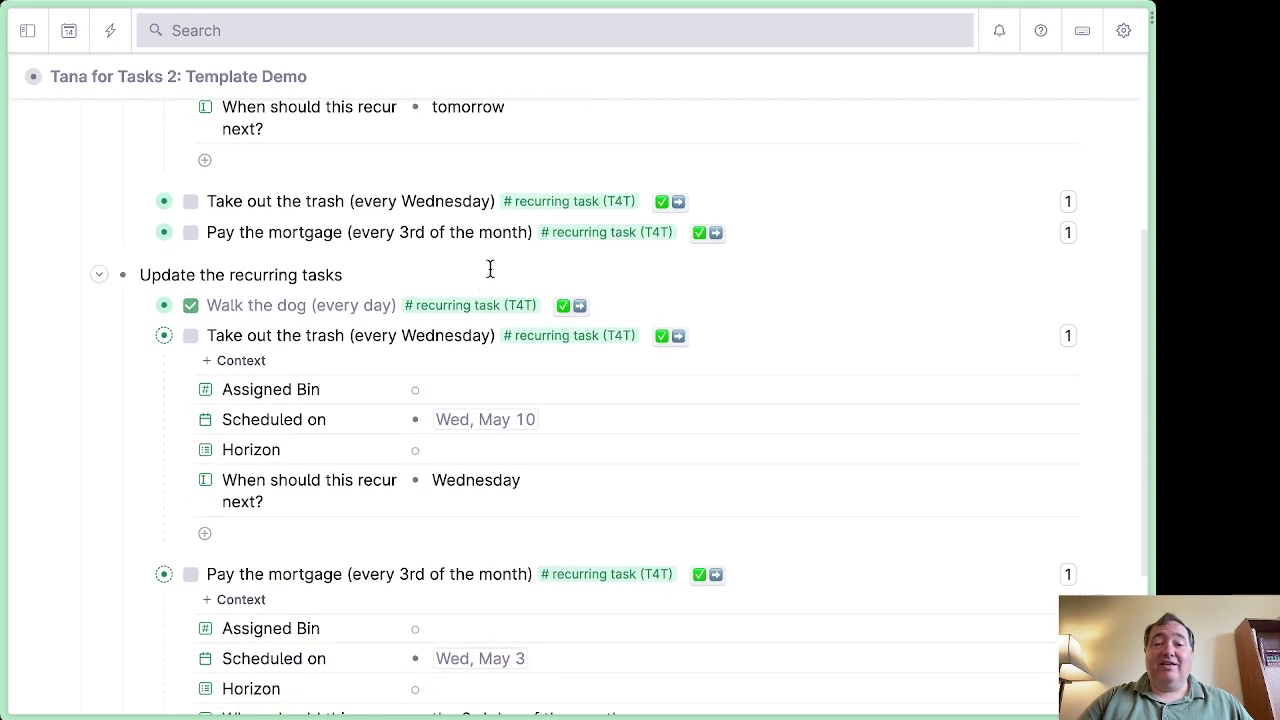
pyautogui.scroll(5, 470, 425)
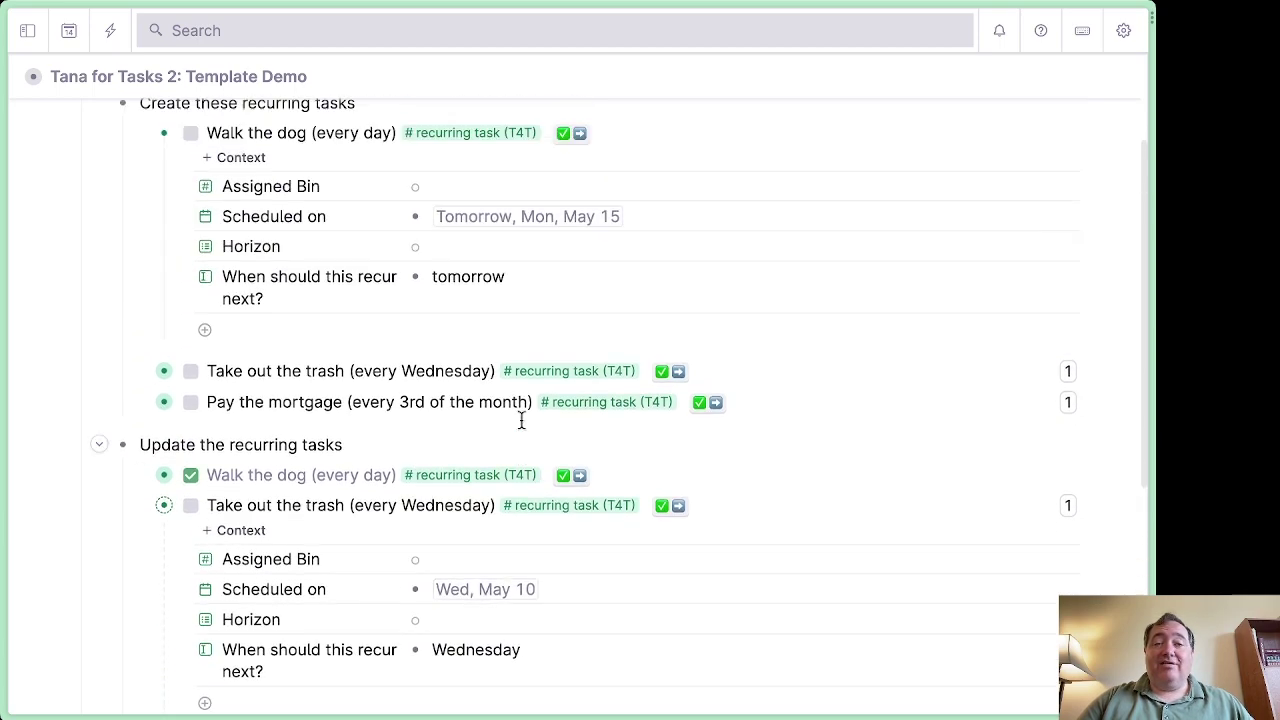
# Step: Expand the original "Take out the trash" task and run the complete-and-recur command on its copy under "Update the recurring tasks"
pyautogui.click(141, 431)
pyautogui.scroll(-8, 400, 491)
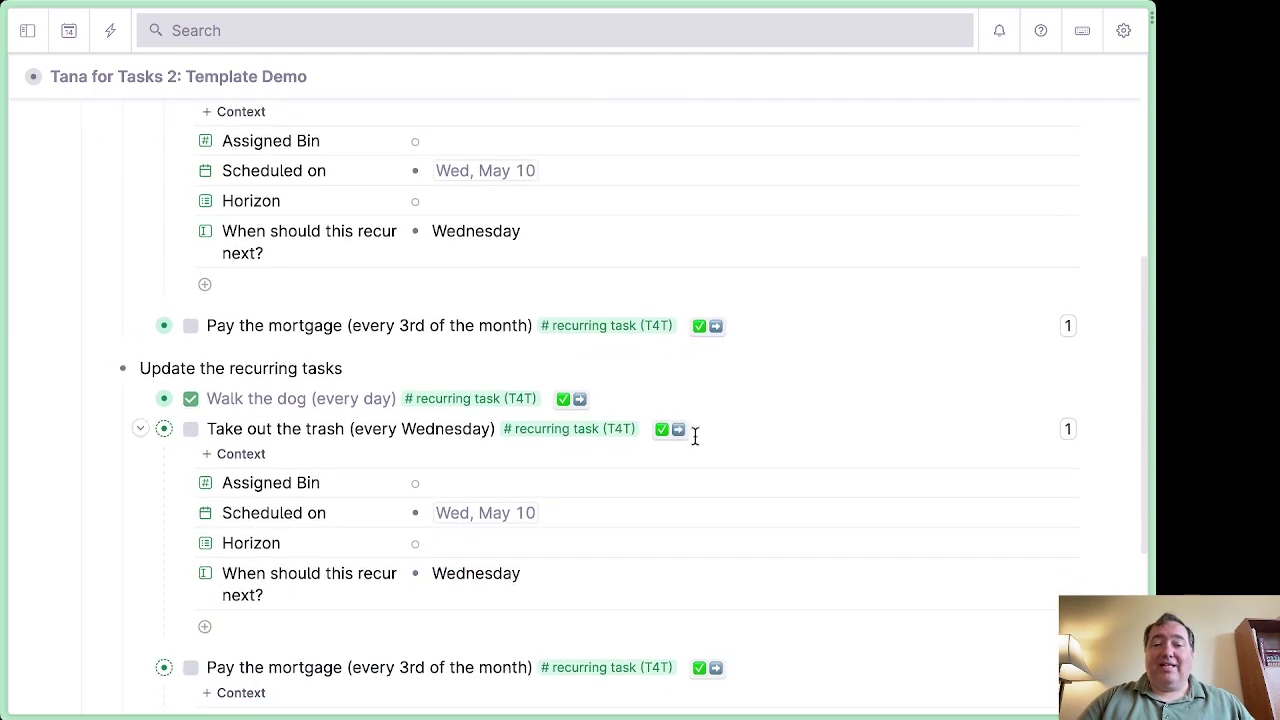
pyautogui.click(677, 431)
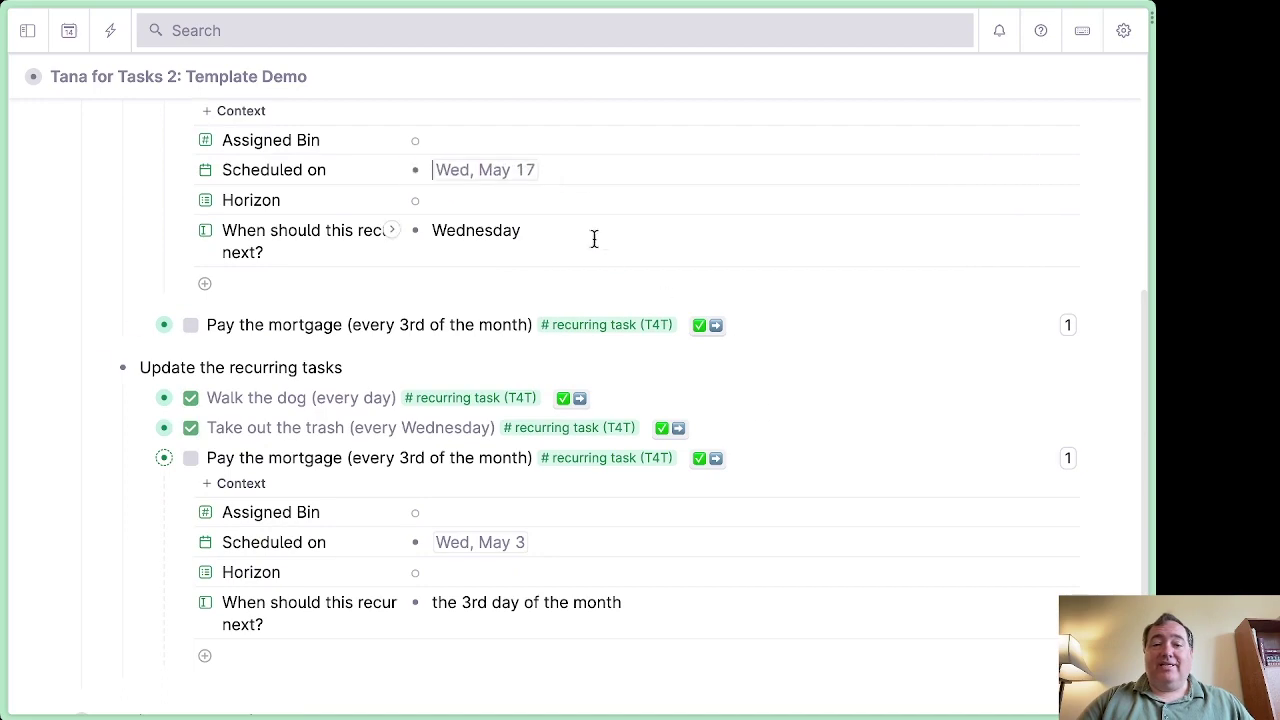
pyautogui.scroll(1, 594, 238)
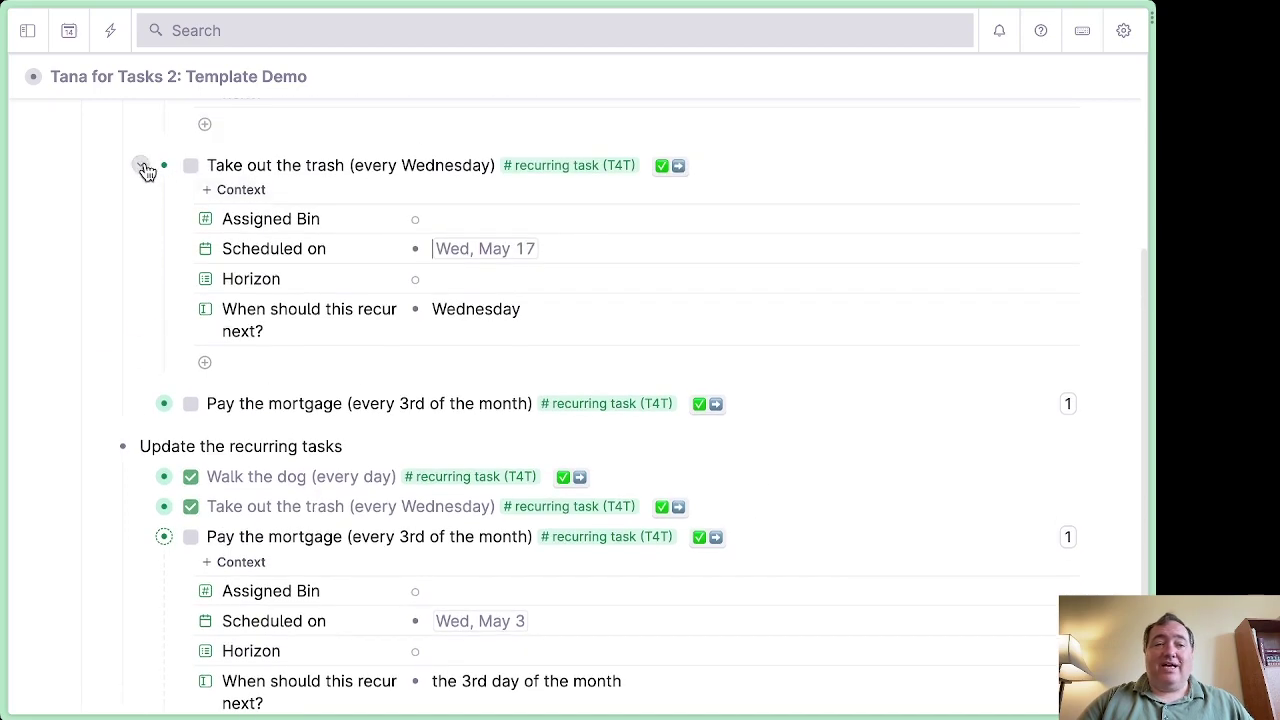
pyautogui.scroll(-3, 193, 276)
pyautogui.scroll(2, 194, 286)
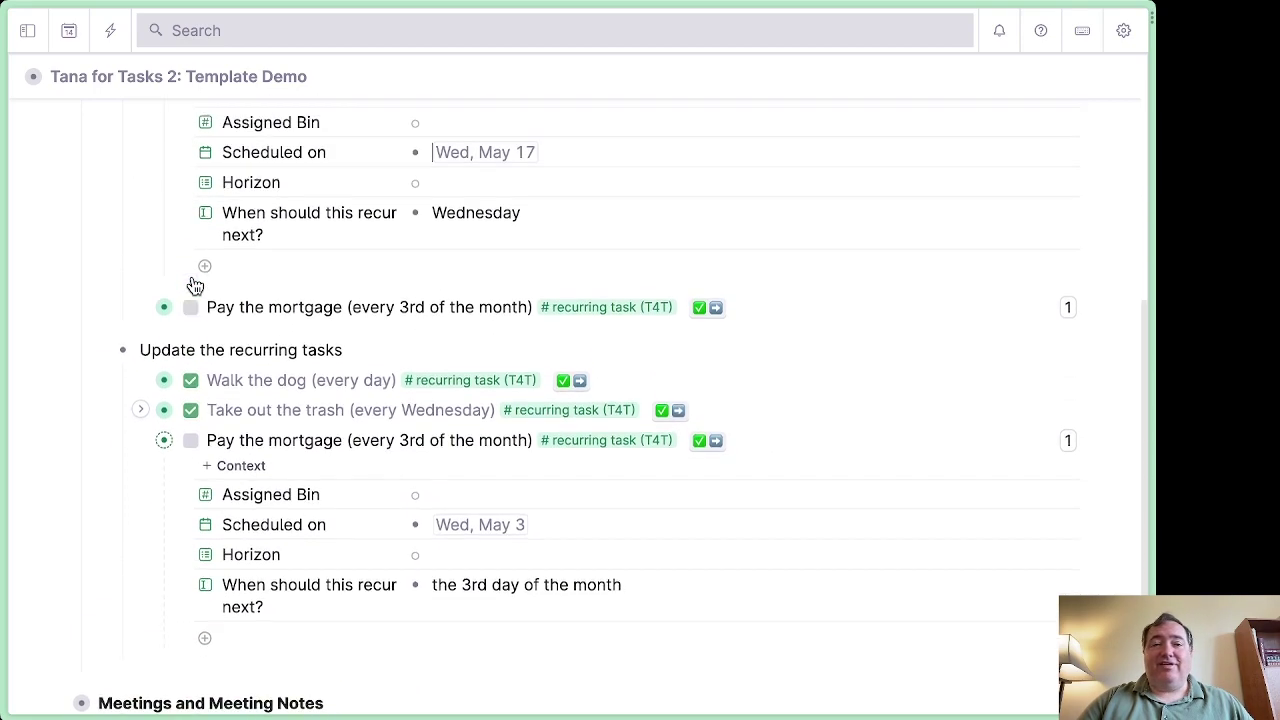
# Step: Expand the original "Pay the mortgage" task and run the complete-and-recur command on its copy under "Update the recurring tasks"
pyautogui.click(139, 329)
pyautogui.scroll(-2, 365, 350)
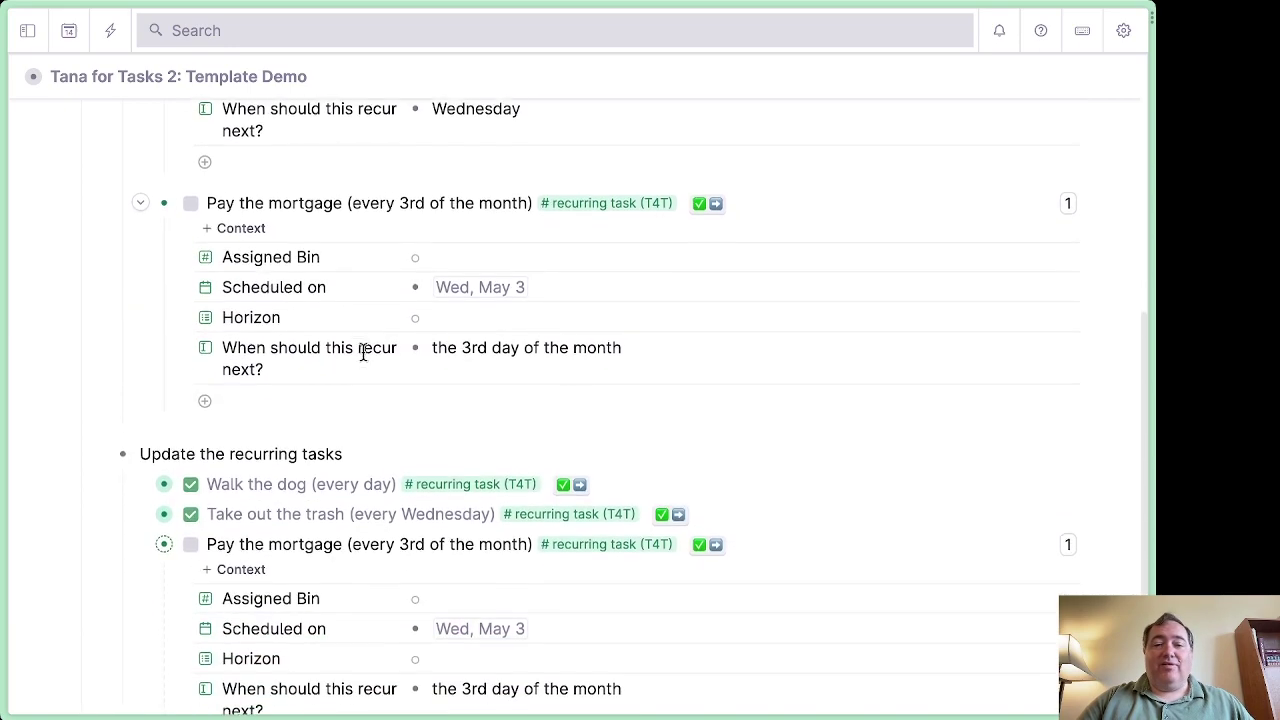
pyautogui.click(707, 489)
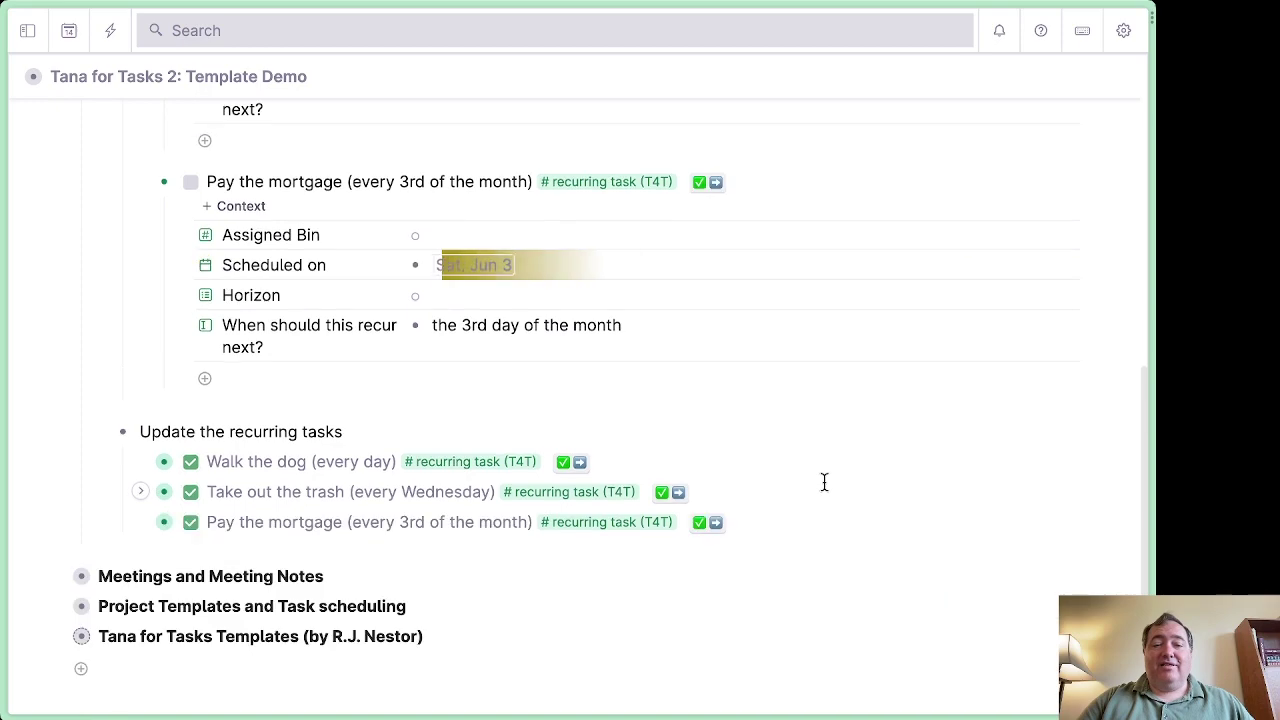
pyautogui.scroll(3, 824, 483)
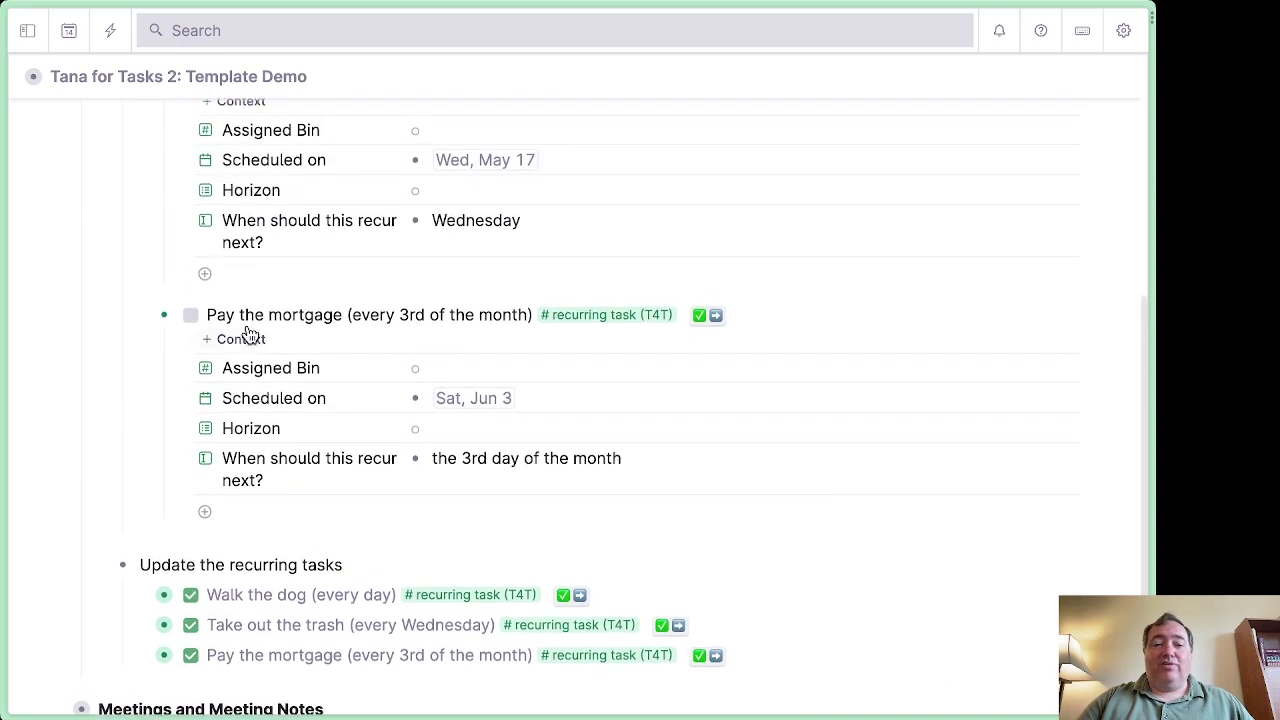
# Step: Collapse the fields of the three tasks under "Create these recurring tasks"
pyautogui.click(144, 321)
pyautogui.scroll(4, 143, 320)
pyautogui.click(144, 321)
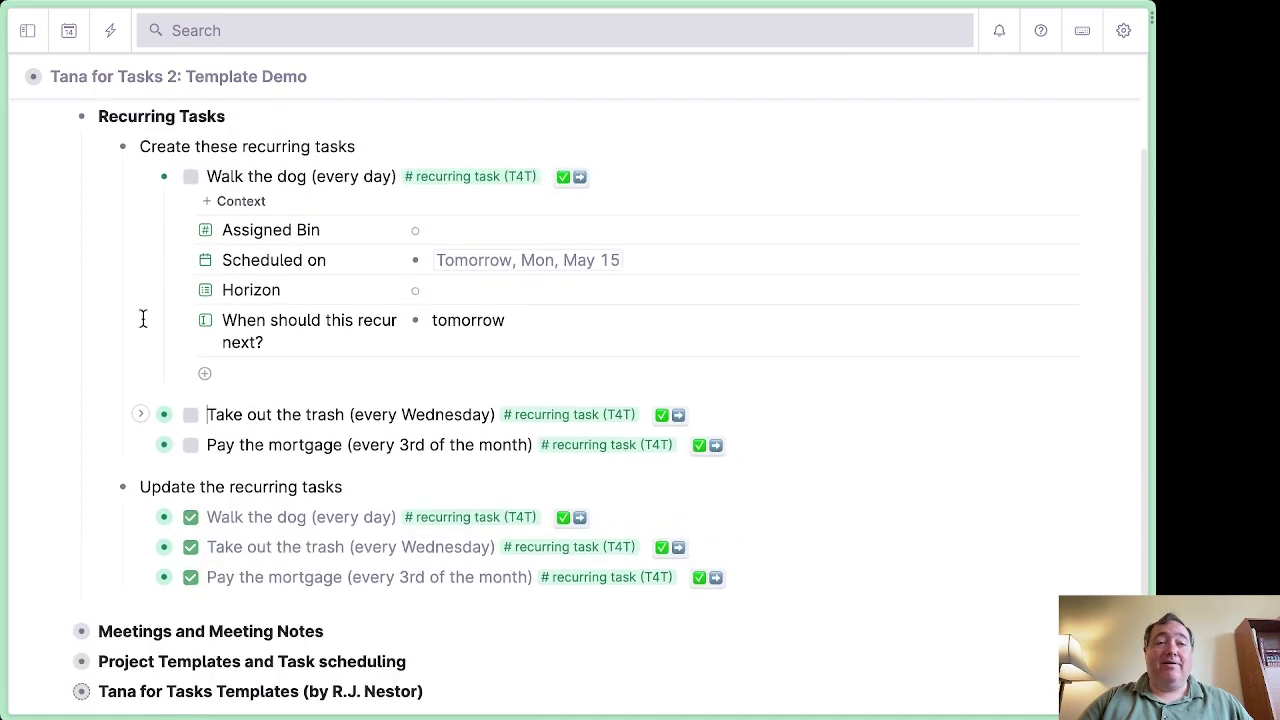
pyautogui.scroll(2, 143, 317)
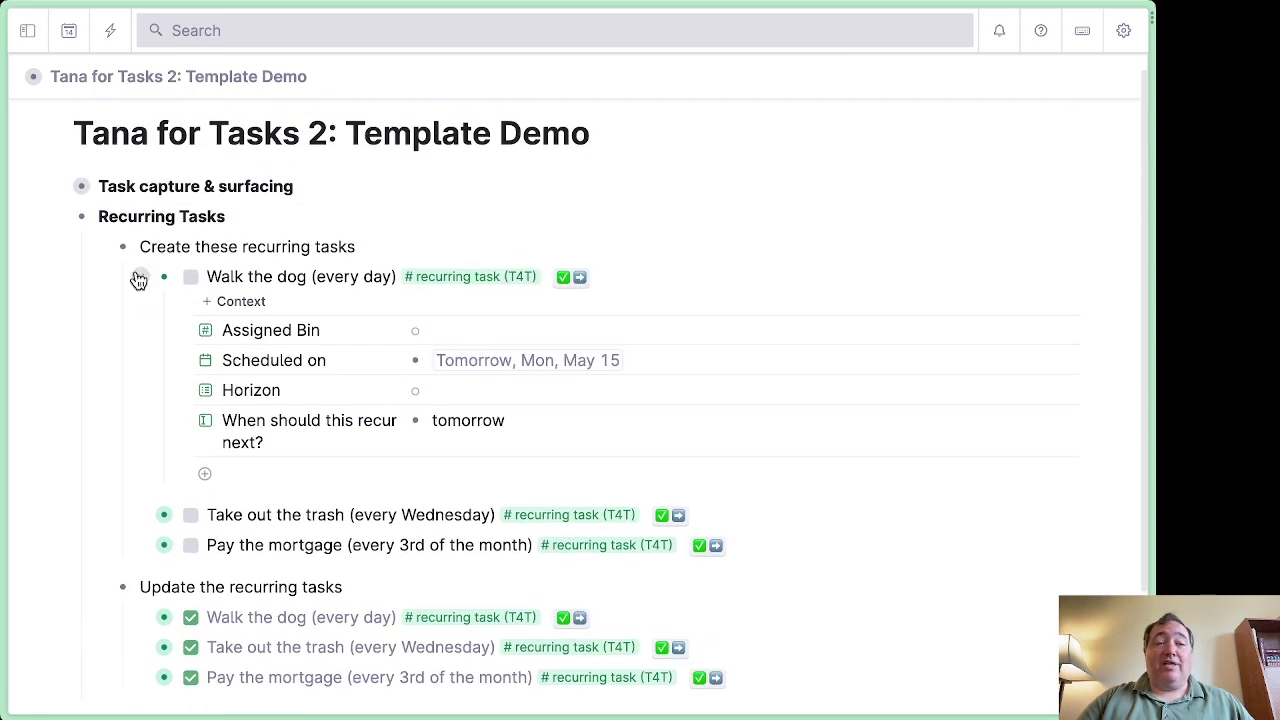
pyautogui.click(140, 277)
pyautogui.click(155, 266)
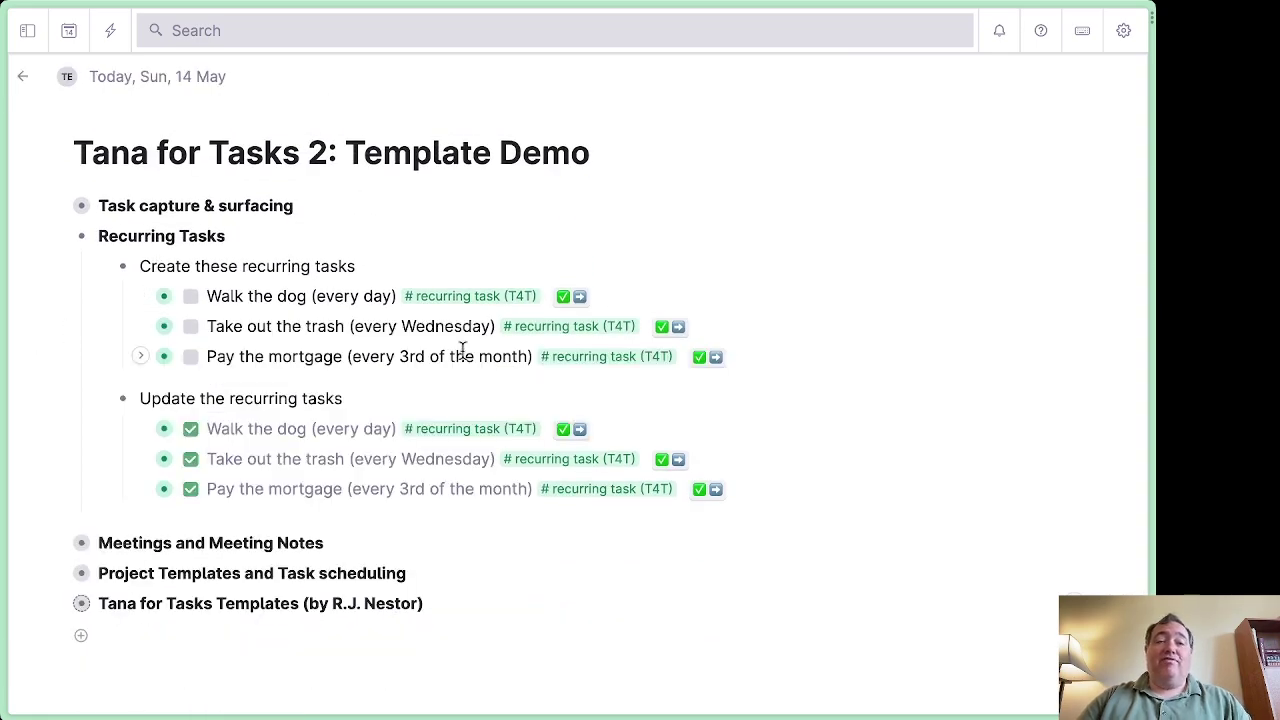
# Step: Collapse the create and update lists together with their parent Recurring Tasks section
pyautogui.hotkey('ctrl', 'Up')
pyautogui.press('Down')
pyautogui.hotkey('ctrl', 'Up')
pyautogui.press('Up')
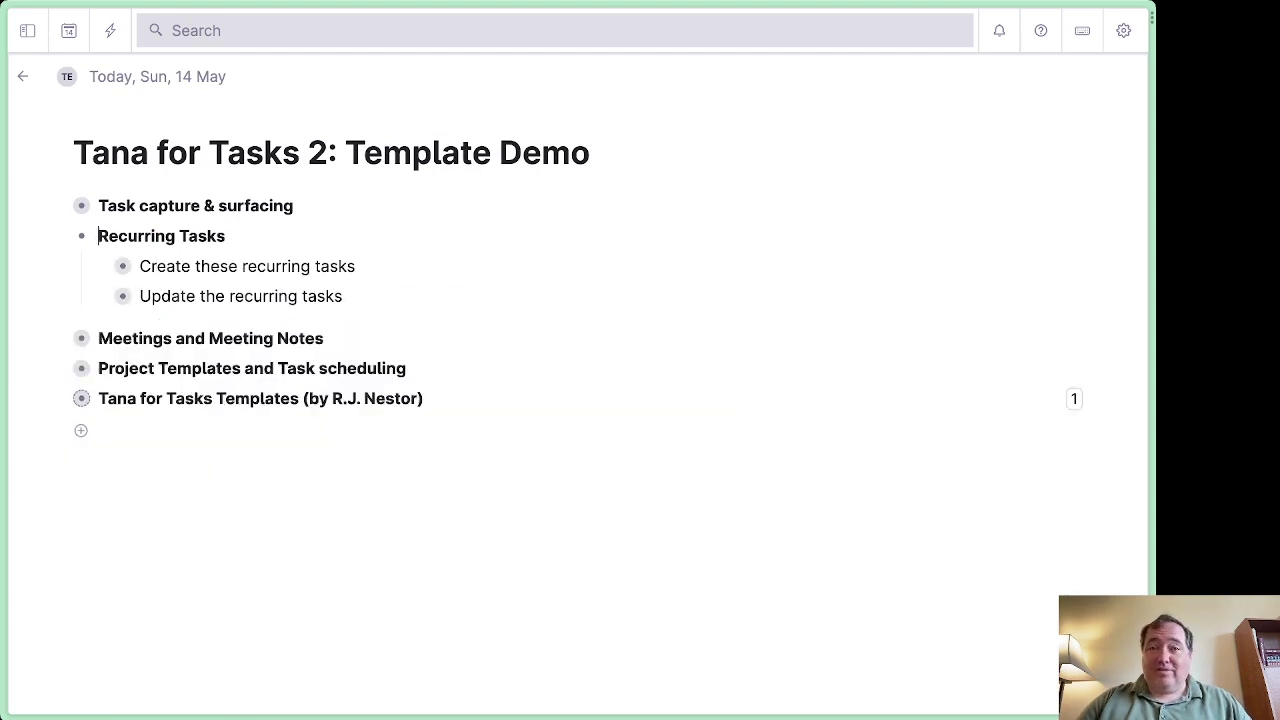
pyautogui.hotkey('ctrl', 'Up')
pyautogui.press('Down')
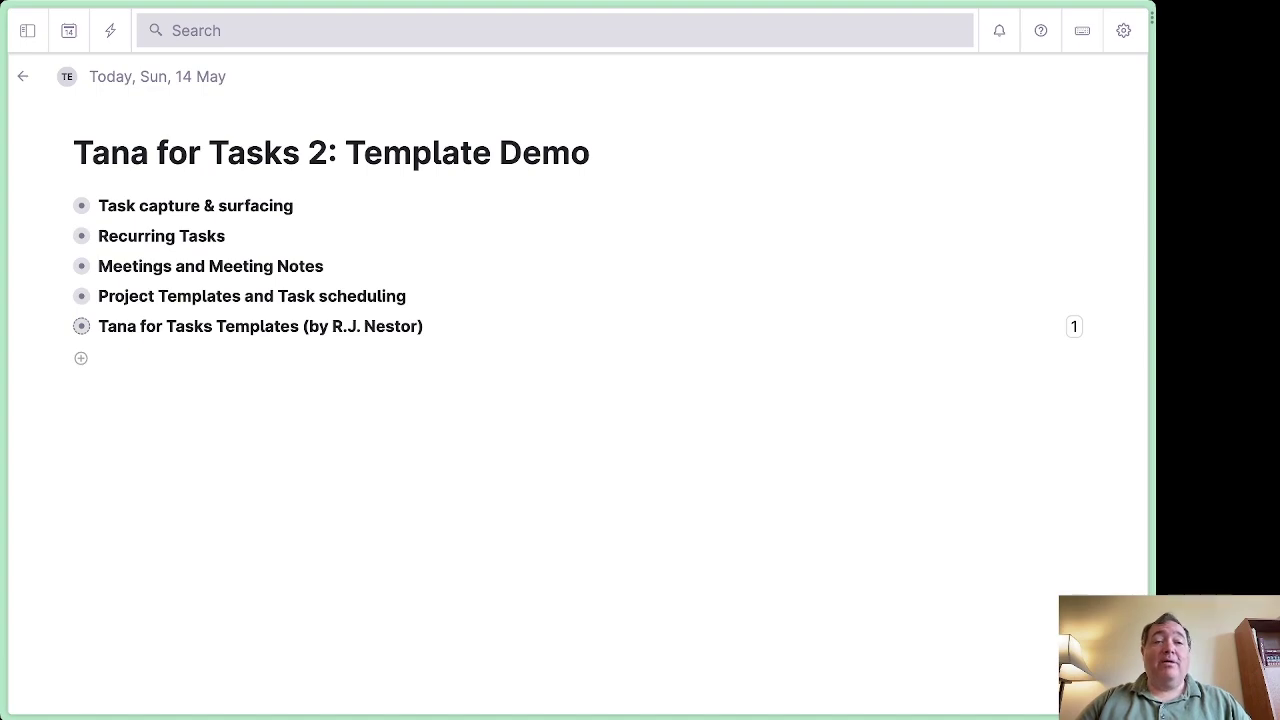
# Step: Expand the Meetings and Meeting Notes section and review the Zoom call meeting's fields, meeting note and action item
pyautogui.hotkey('ctrl', 'Down')
pyautogui.press('Down')
pyautogui.hotkey('ctrl', 'Down')
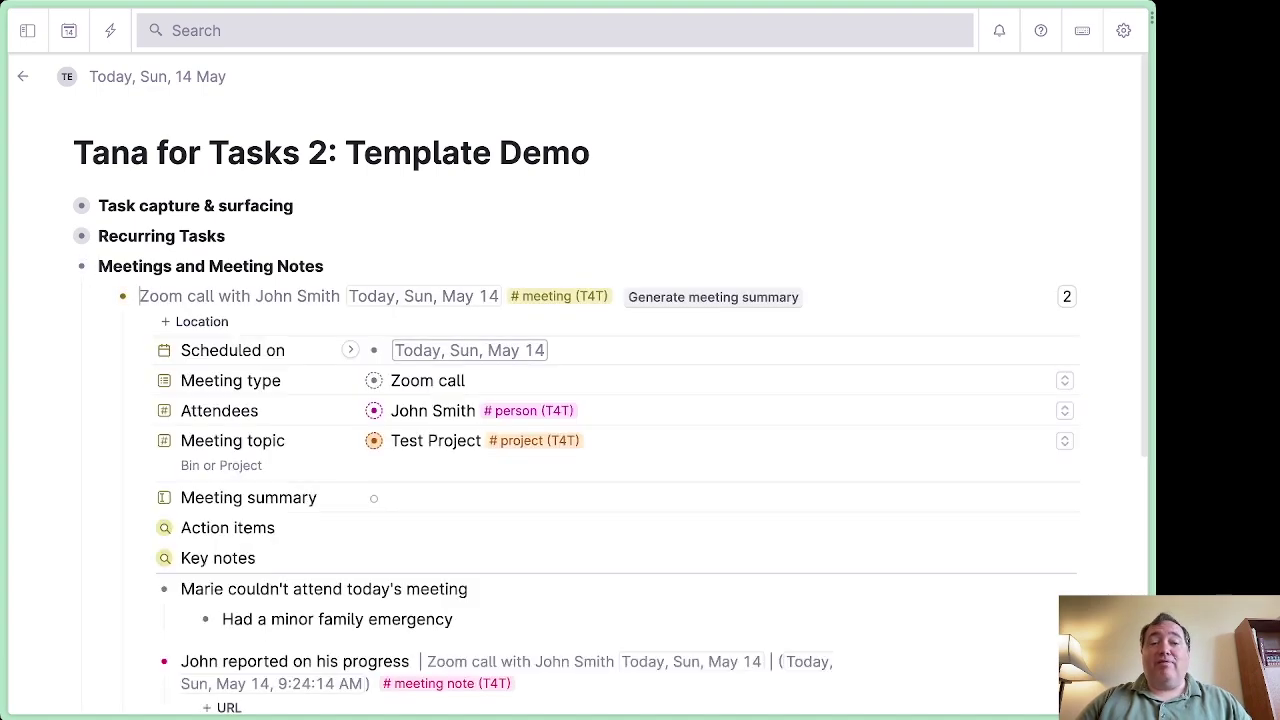
pyautogui.scroll(-3, 470, 350)
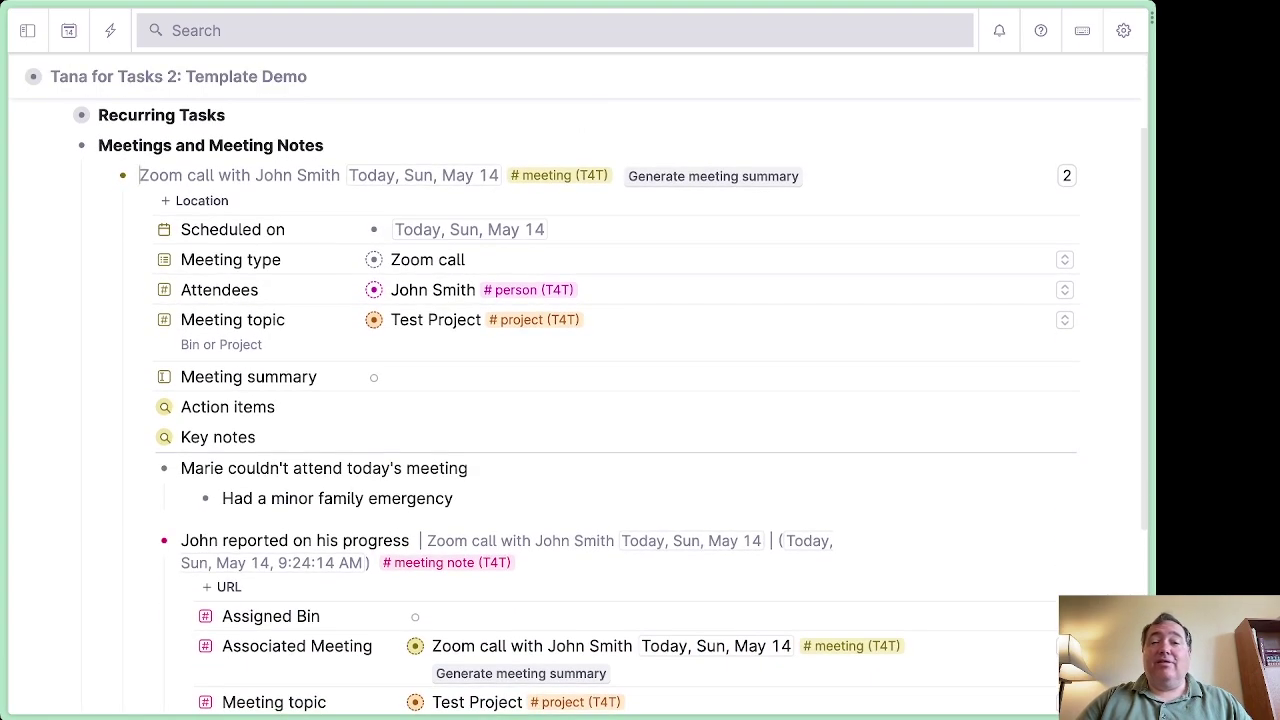
pyautogui.scroll(-1, 610, 407)
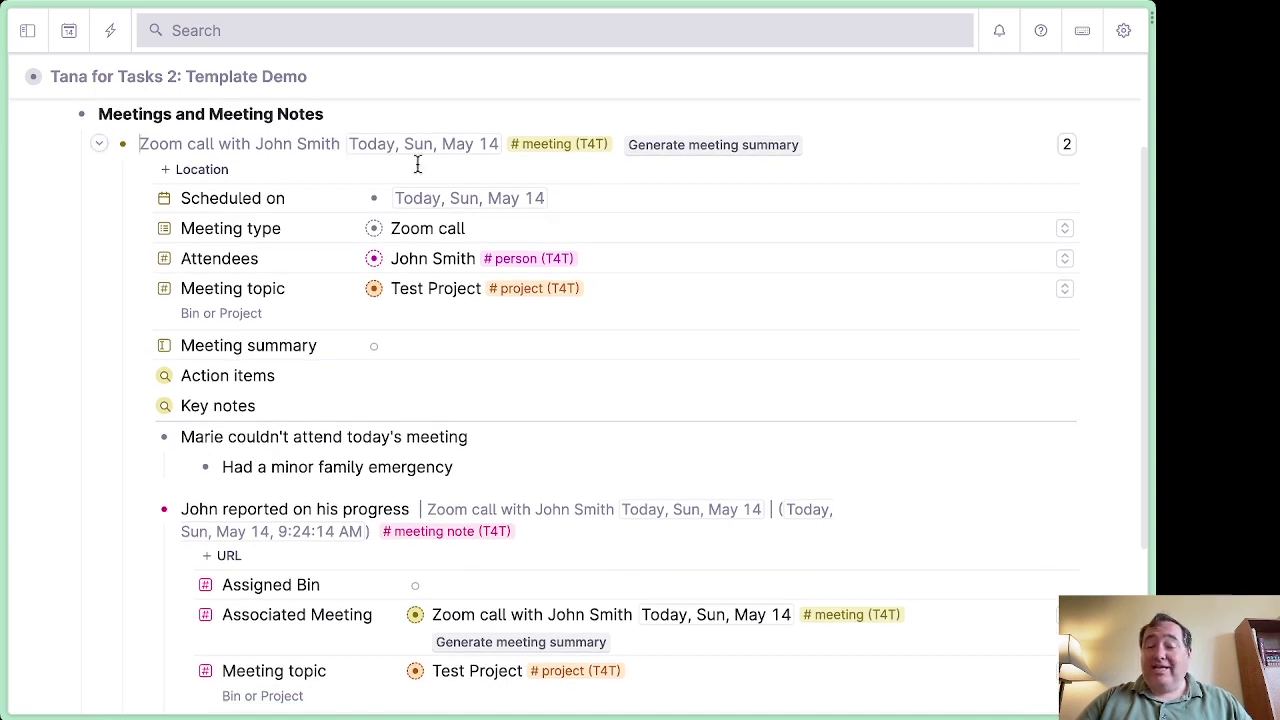
pyautogui.scroll(-5, 539, 350)
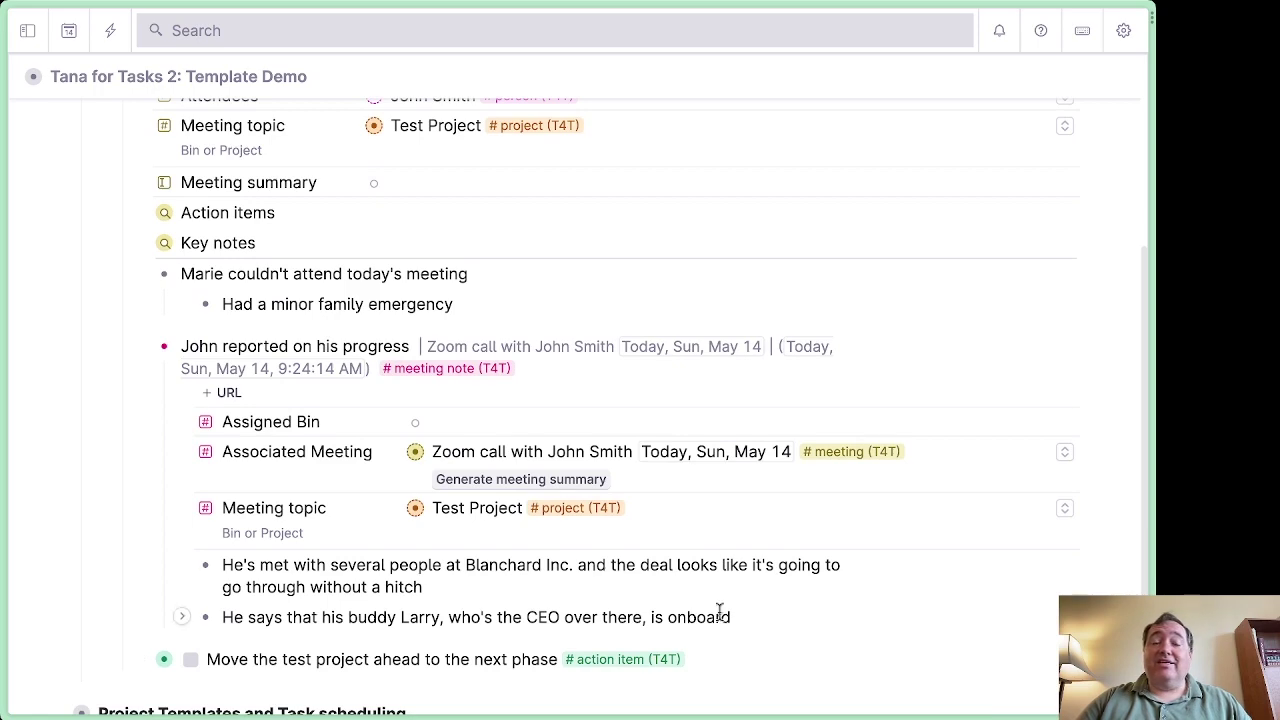
pyautogui.scroll(3, 717, 556)
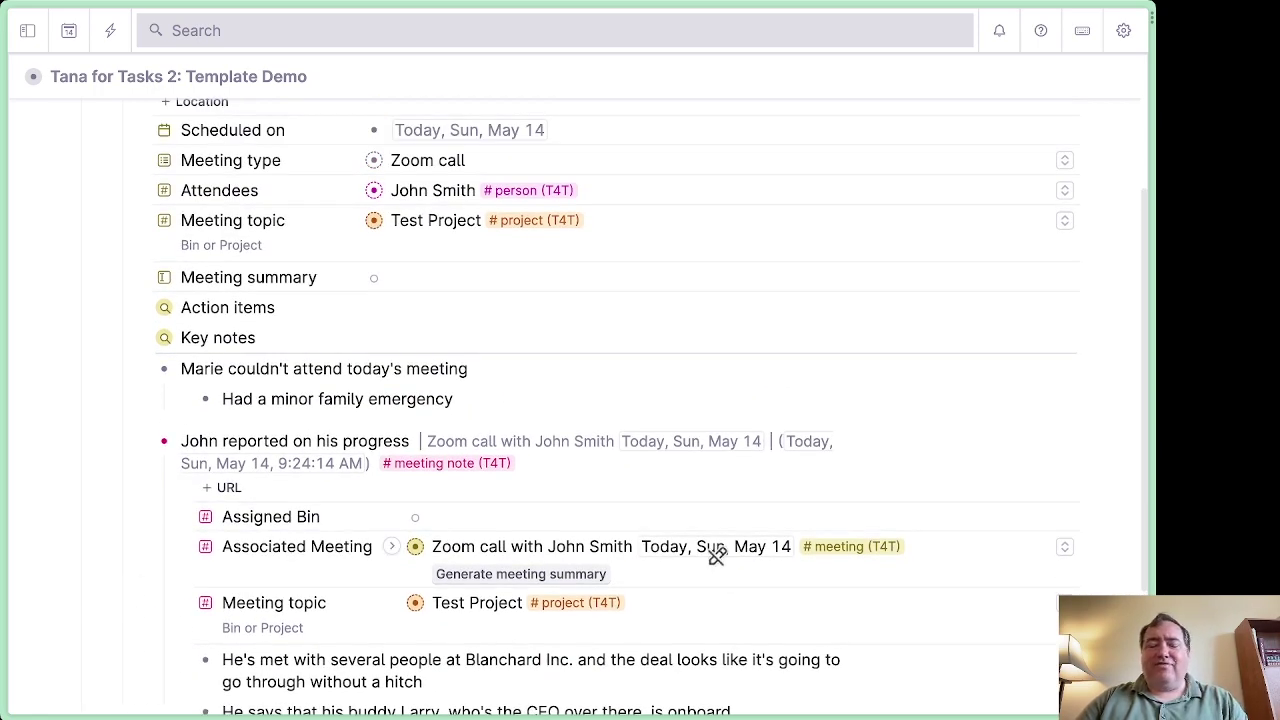
pyautogui.scroll(3, 717, 556)
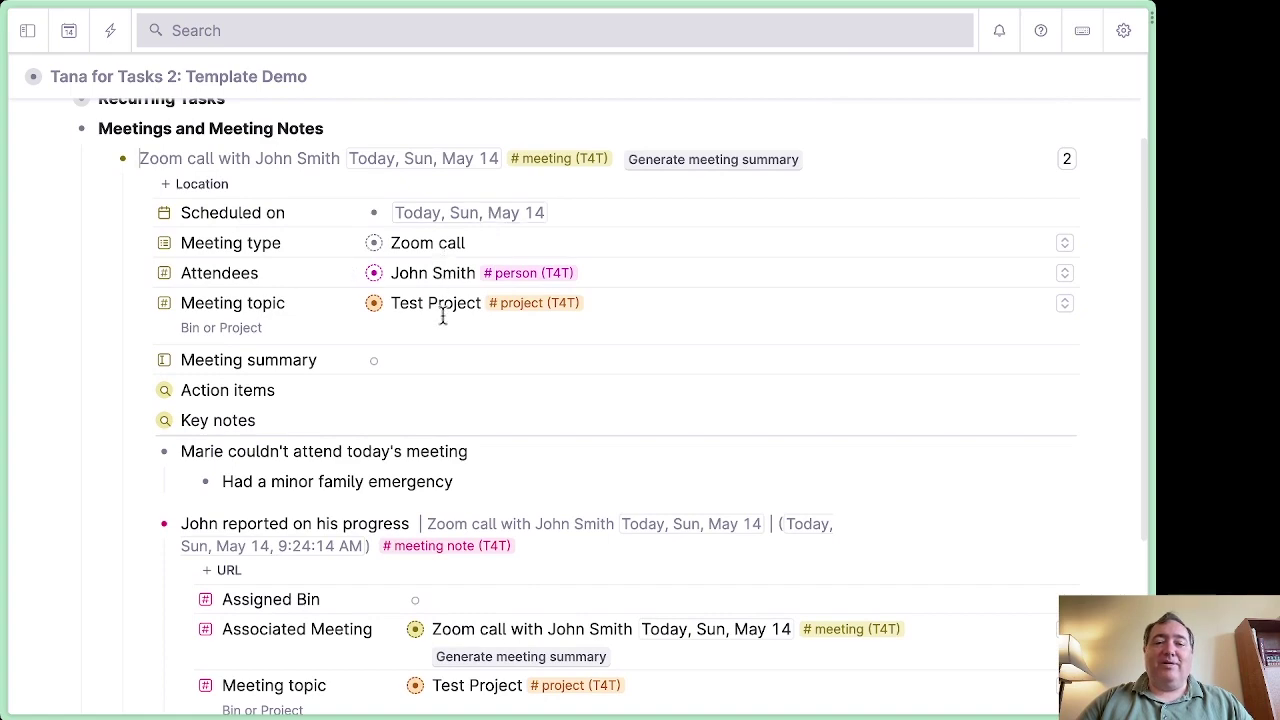
# Step: Add a bullet below the existing meeting note's last line, outdent it one level, and tag it with meeting note (T4T)
pyautogui.scroll(-4, 475, 371)
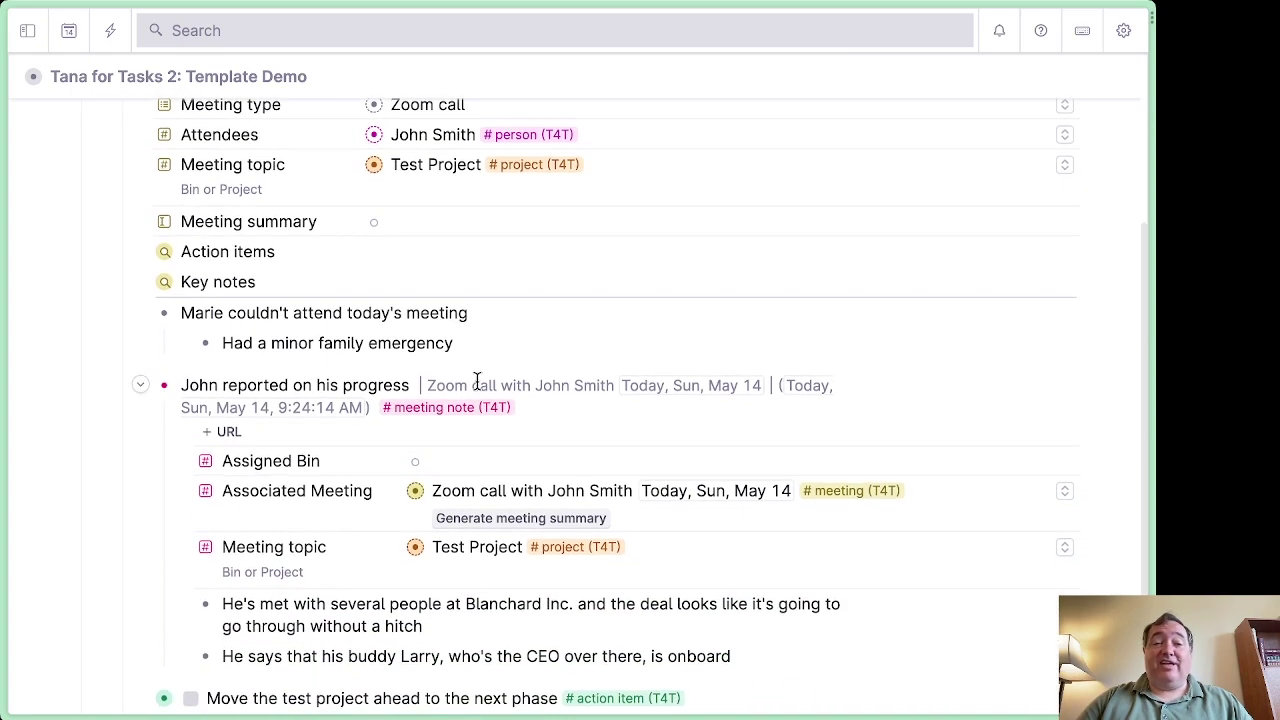
pyautogui.scroll(-1, 476, 371)
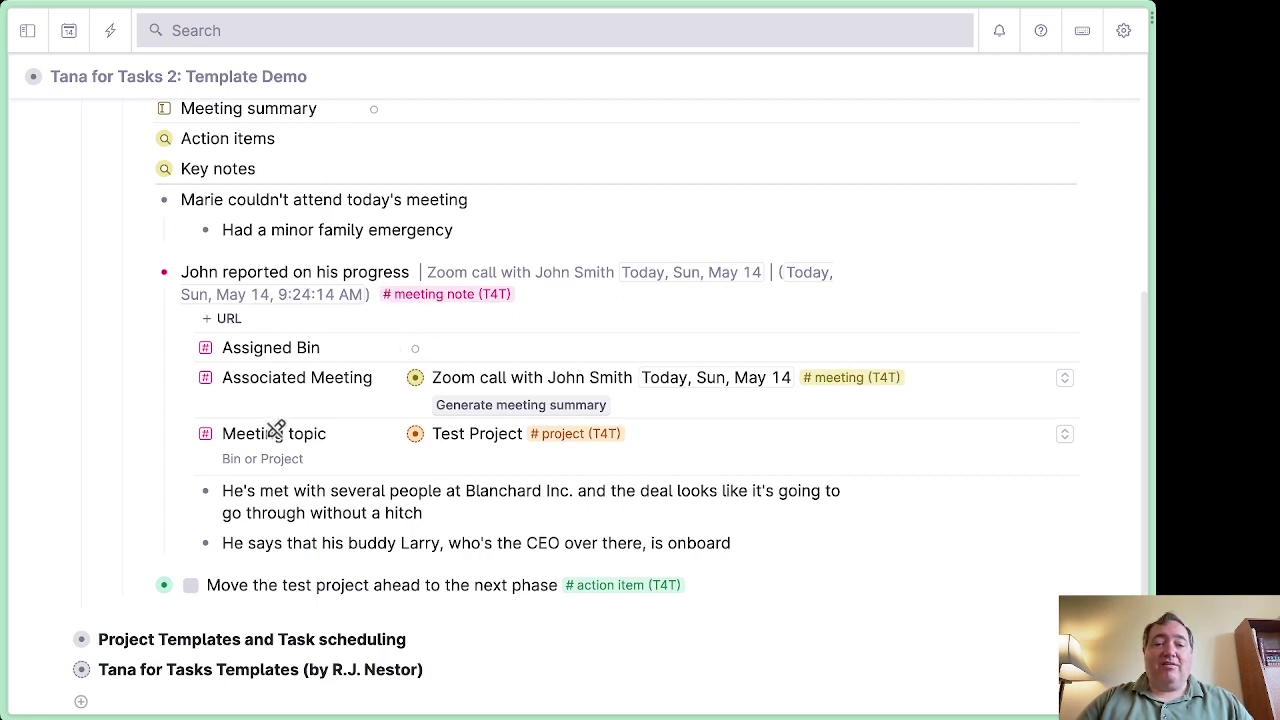
pyautogui.click(780, 537)
pyautogui.press('Return')
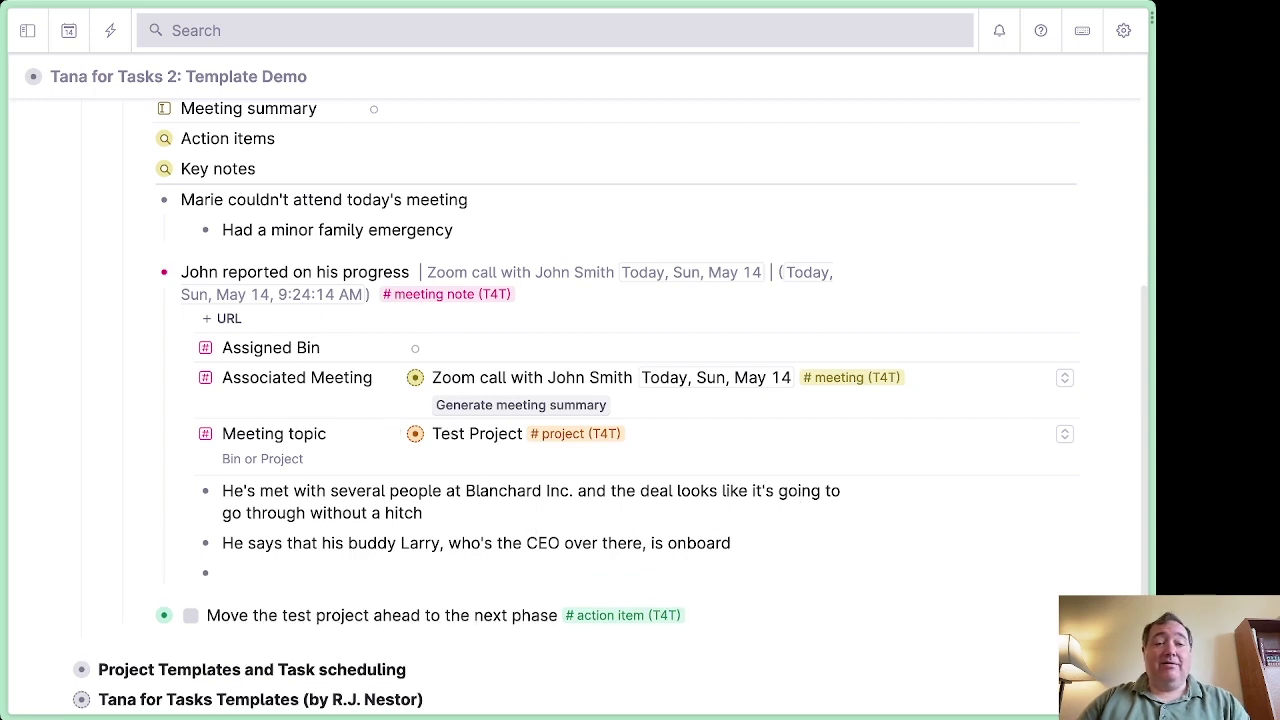
pyautogui.write('#m')
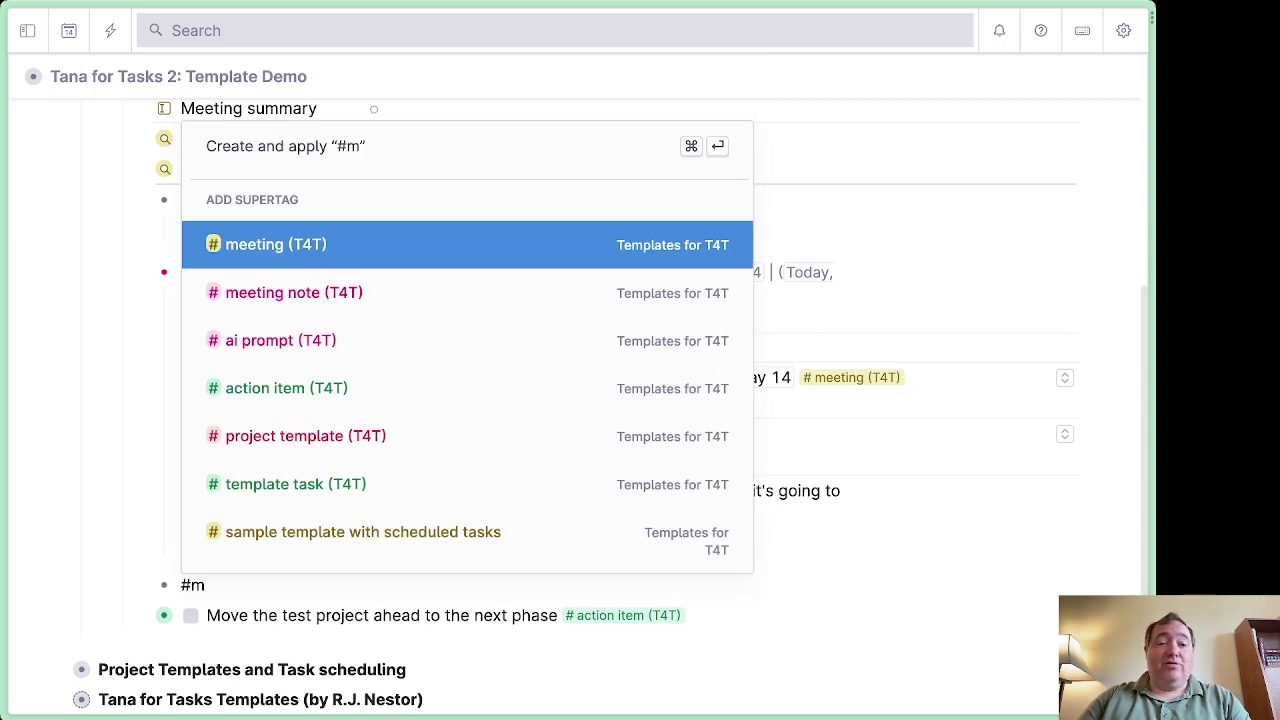
pyautogui.press('Down')
pyautogui.press('Return')
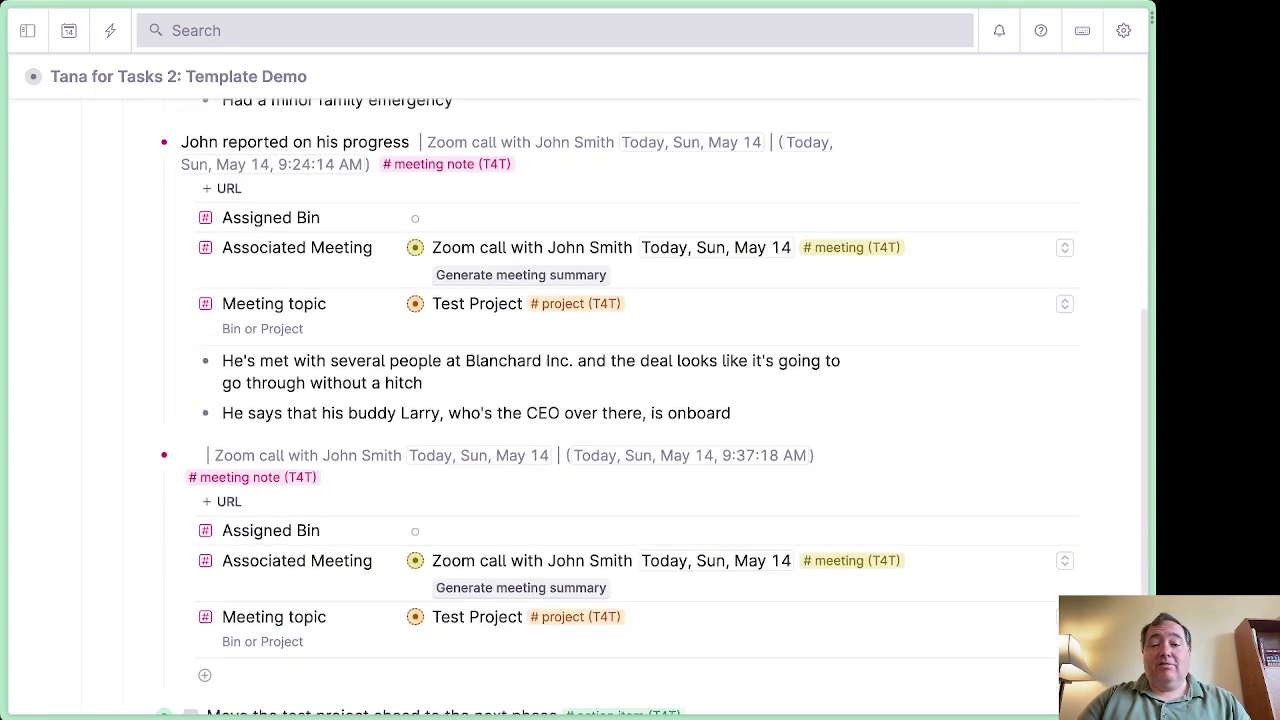
pyautogui.scroll(-2, 766, 551)
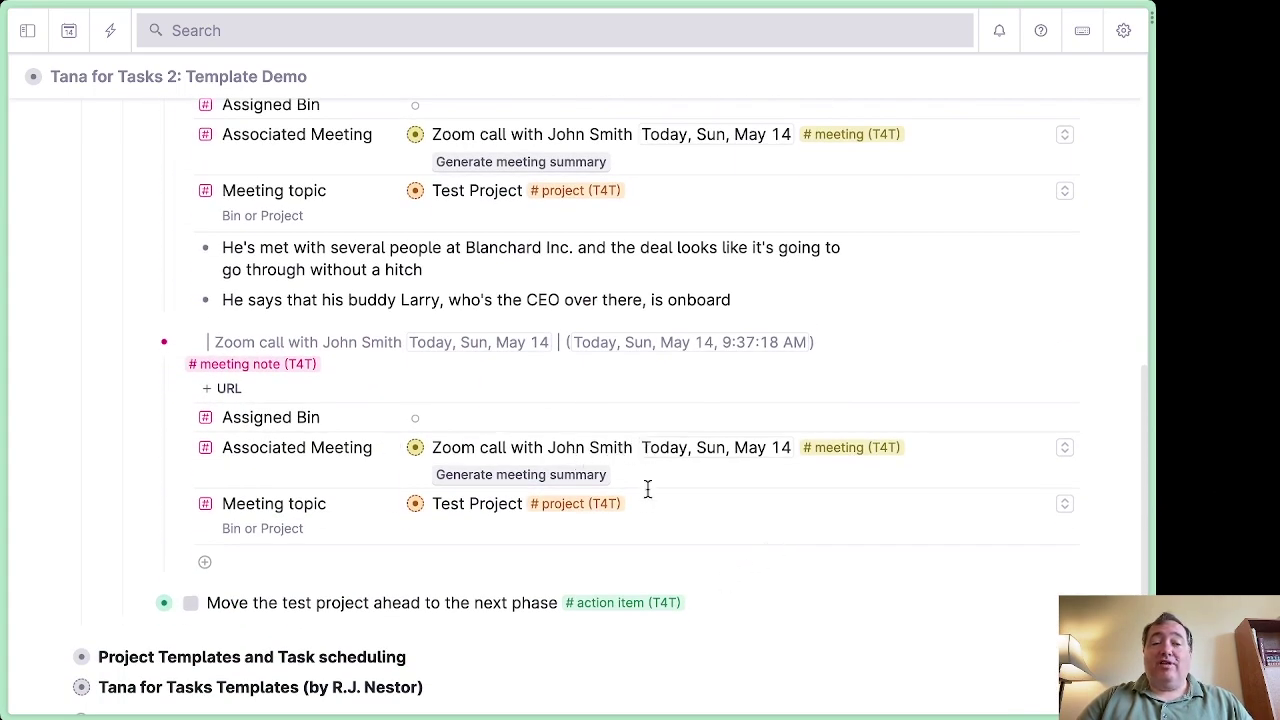
pyautogui.scroll(2, 680, 494)
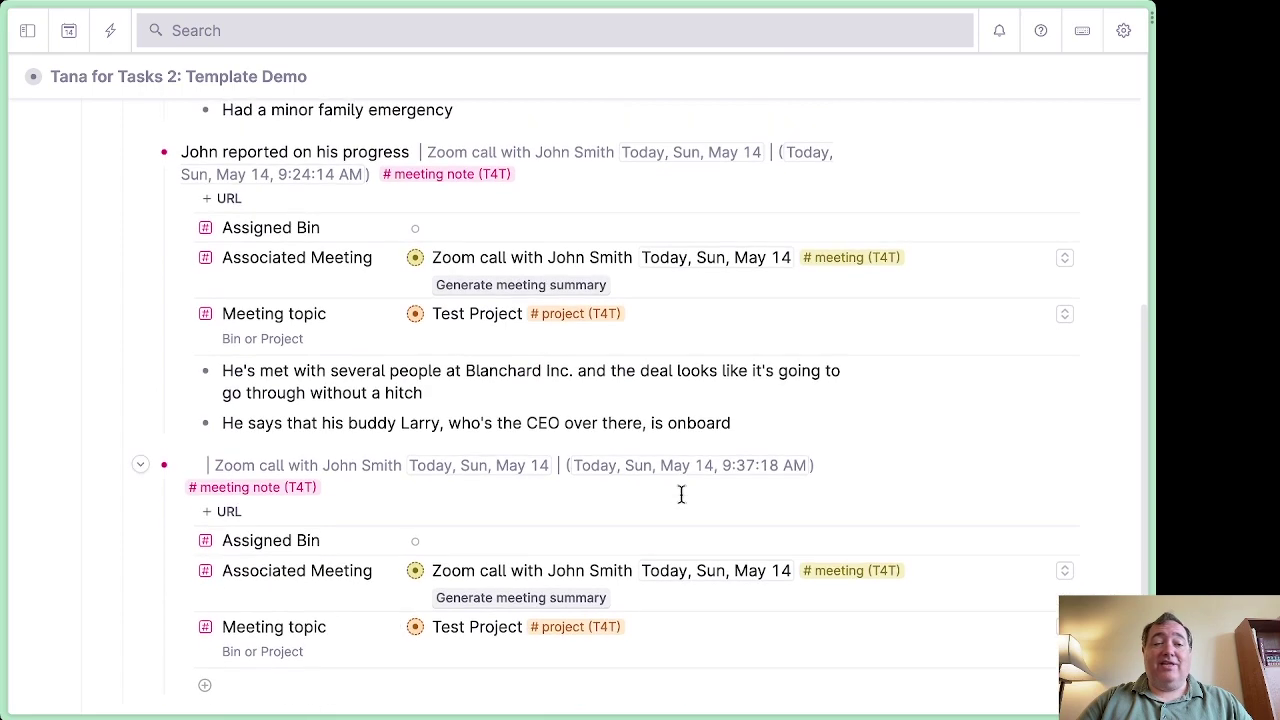
pyautogui.scroll(1, 680, 494)
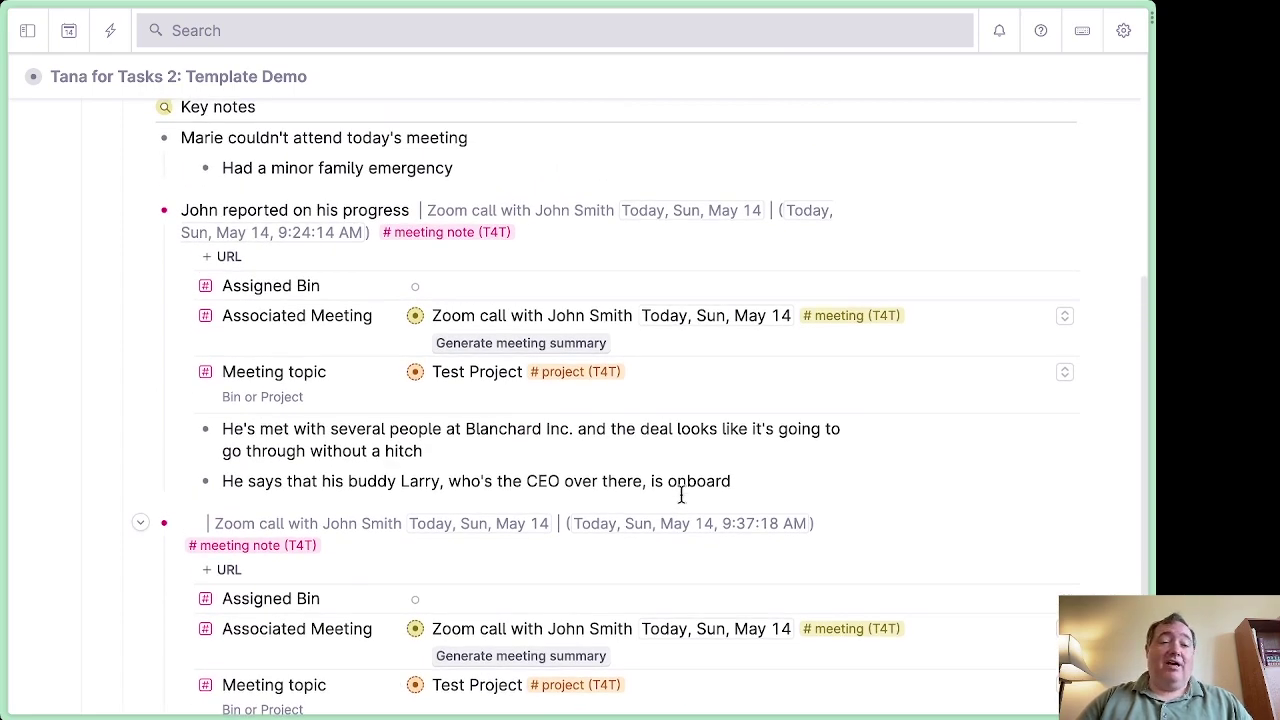
# Step: Delete the empty meeting note from the Zoom call meeting
pyautogui.click(681, 505)
pyautogui.press('BackSpace')
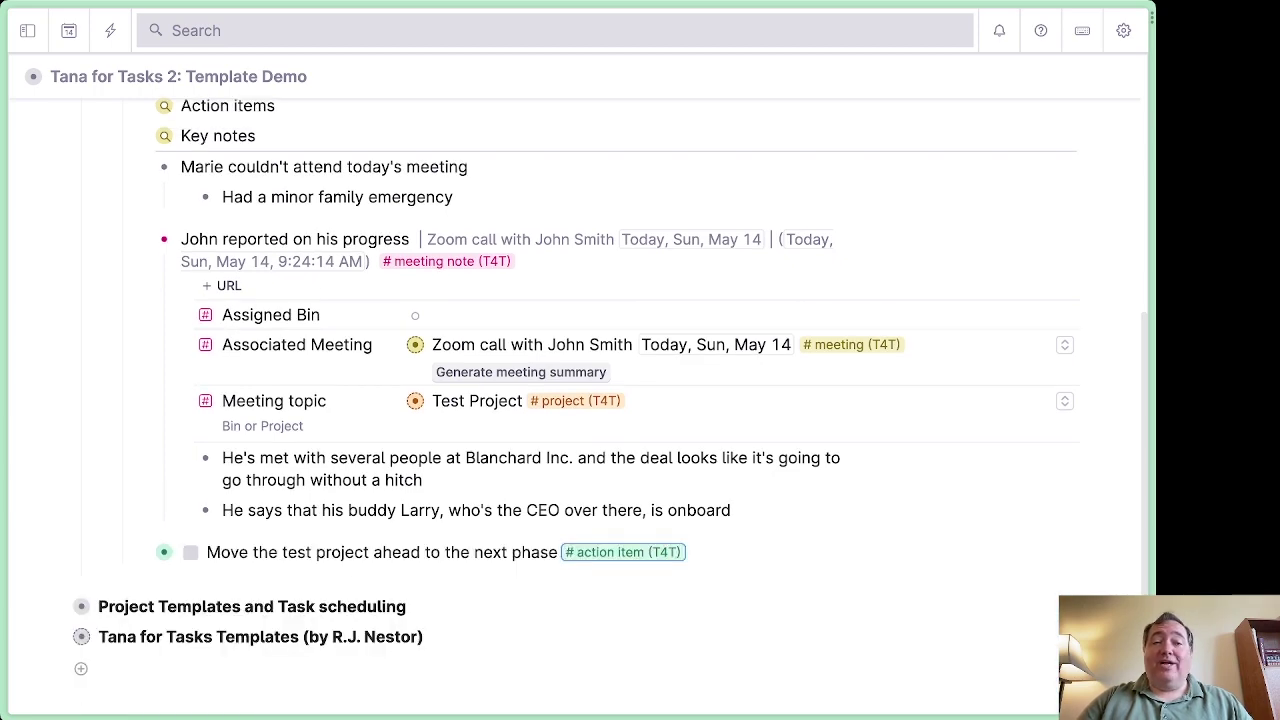
# Step: Expand the "Move the test project ahead to the next phase" action item, review its fields, and collapse it again
pyautogui.scroll(2, 600, 450)
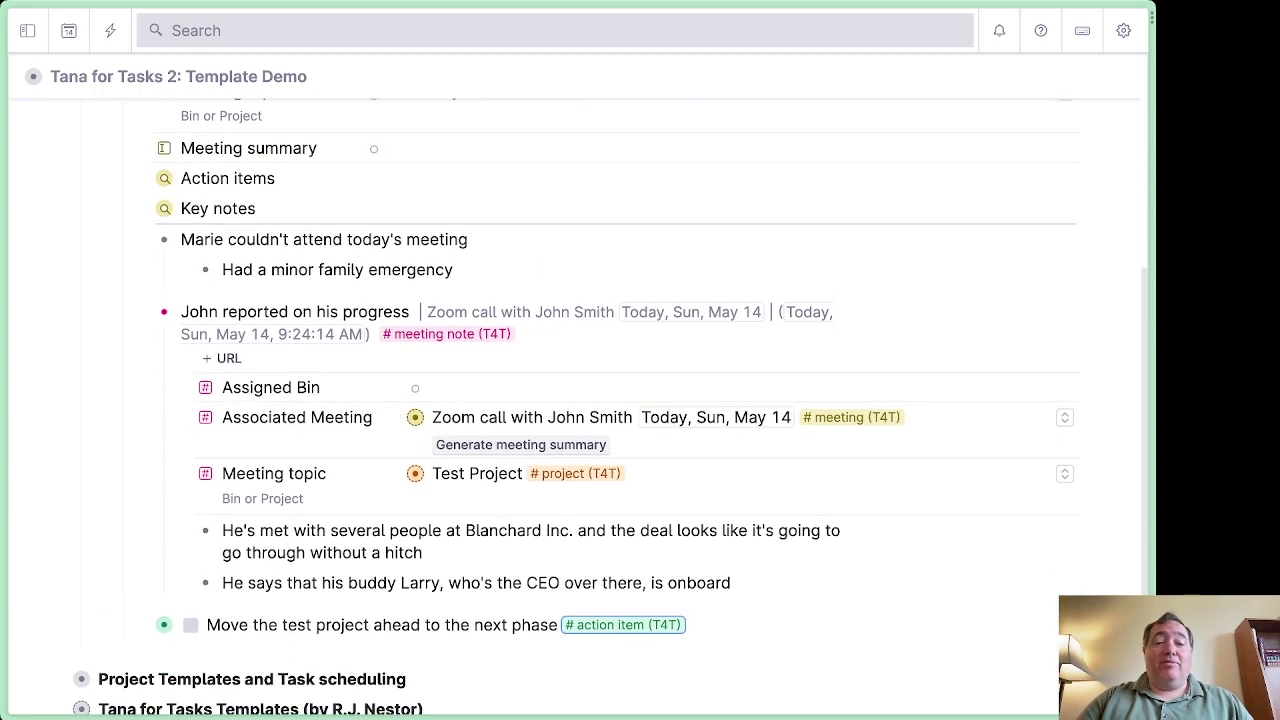
pyautogui.click(145, 624)
pyautogui.scroll(-5, 399, 507)
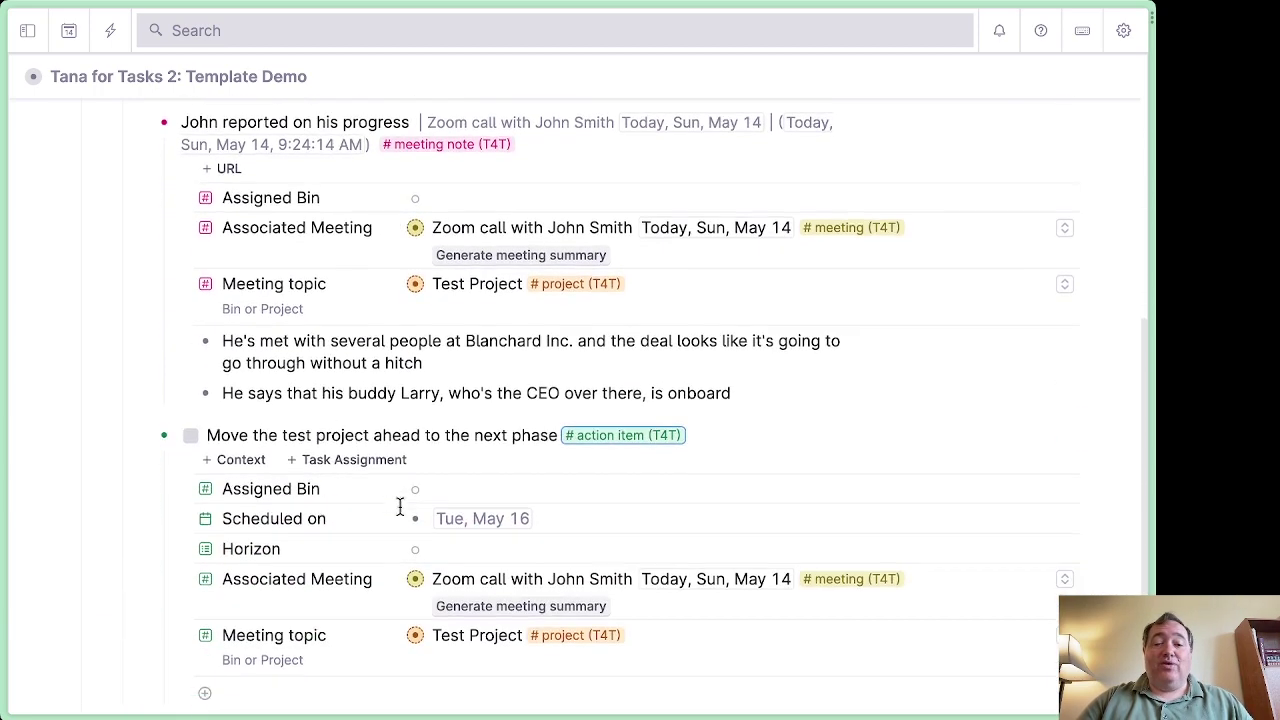
pyautogui.scroll(-2, 399, 507)
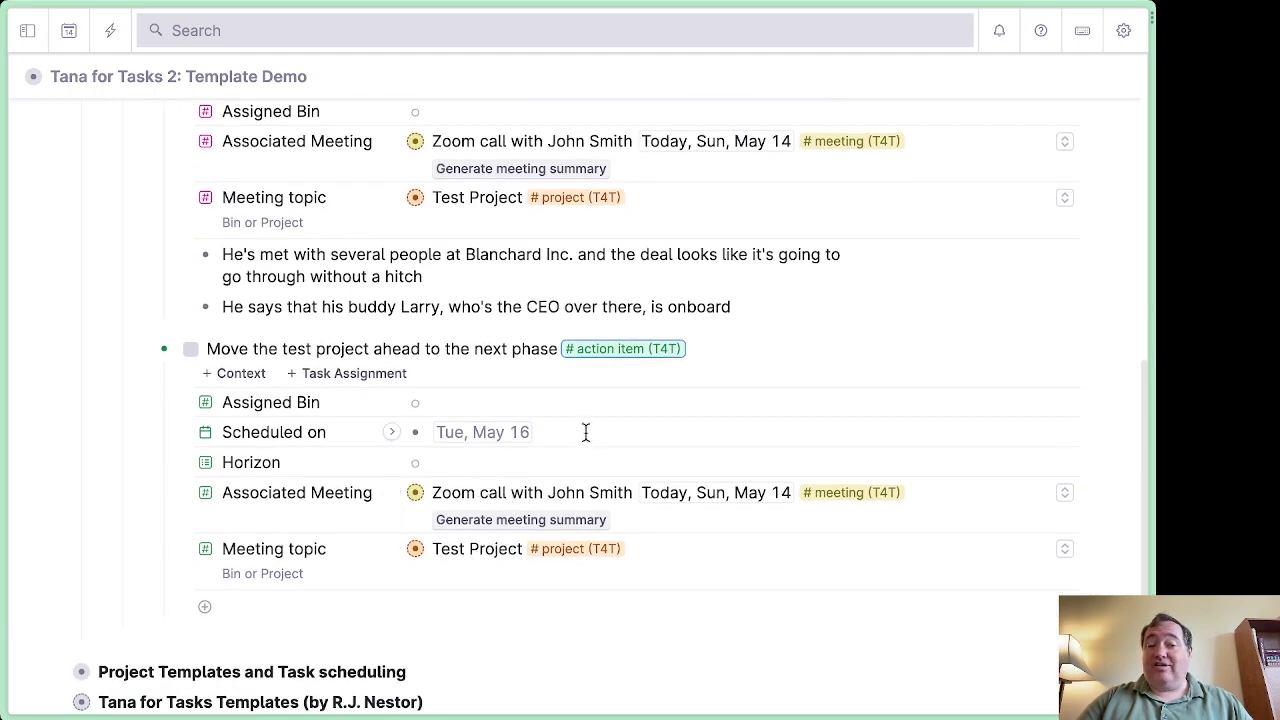
pyautogui.click(141, 348)
# Step: Run the Generate meeting summary command on the Zoom call meeting
pyautogui.scroll(3, 141, 344)
pyautogui.scroll(3, 141, 344)
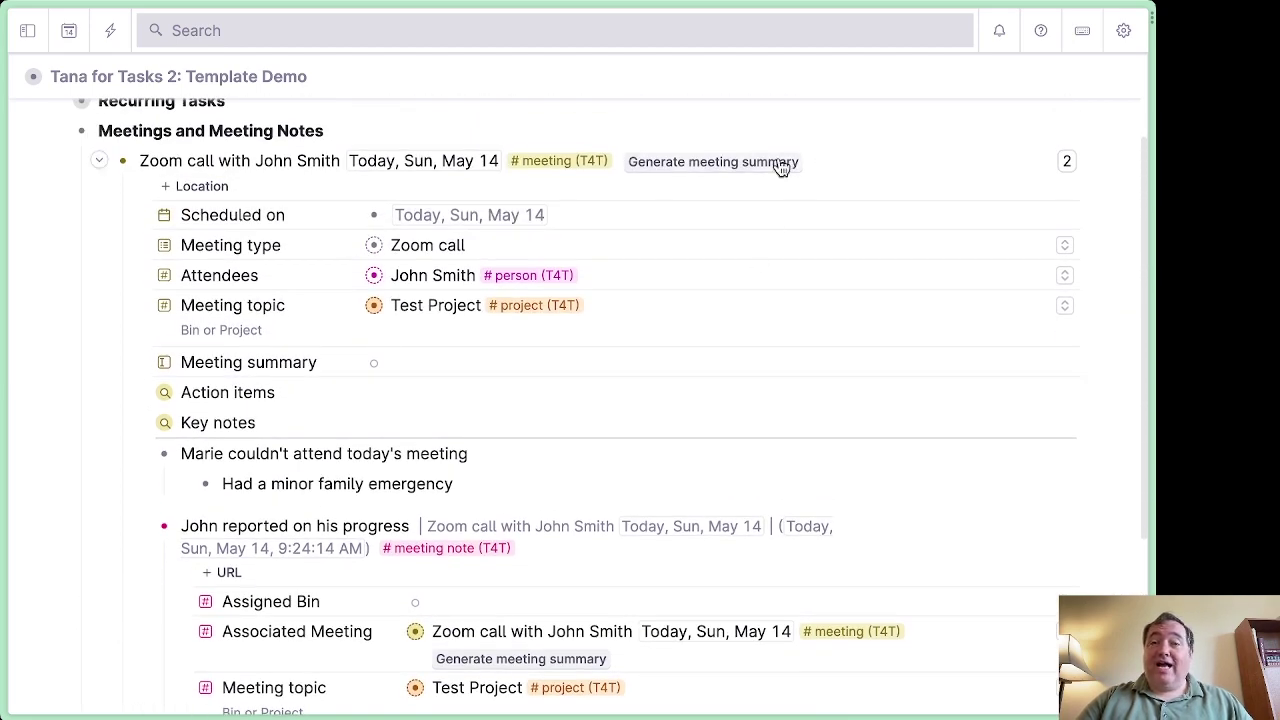
pyautogui.click(746, 172)
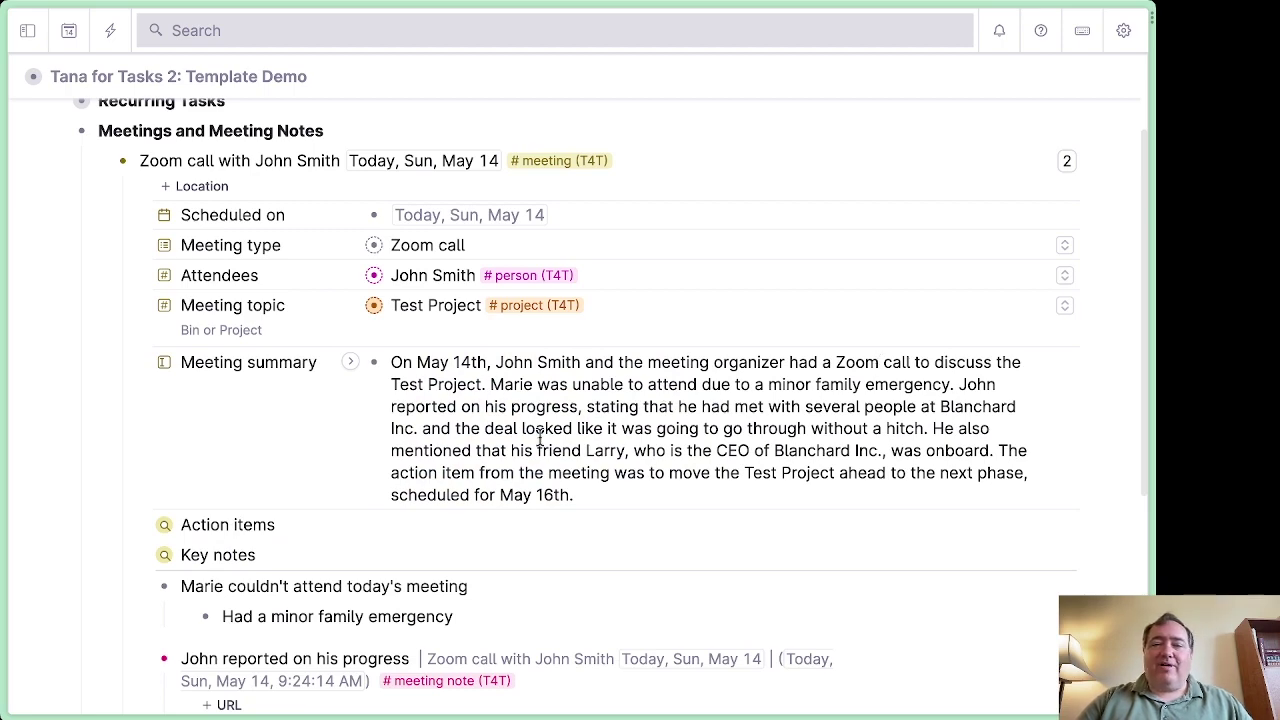
# Step: Review the generated summary against the meeting's notes and action item, and collapse the Meetings and Meeting Notes section
pyautogui.scroll(-2, 668, 500)
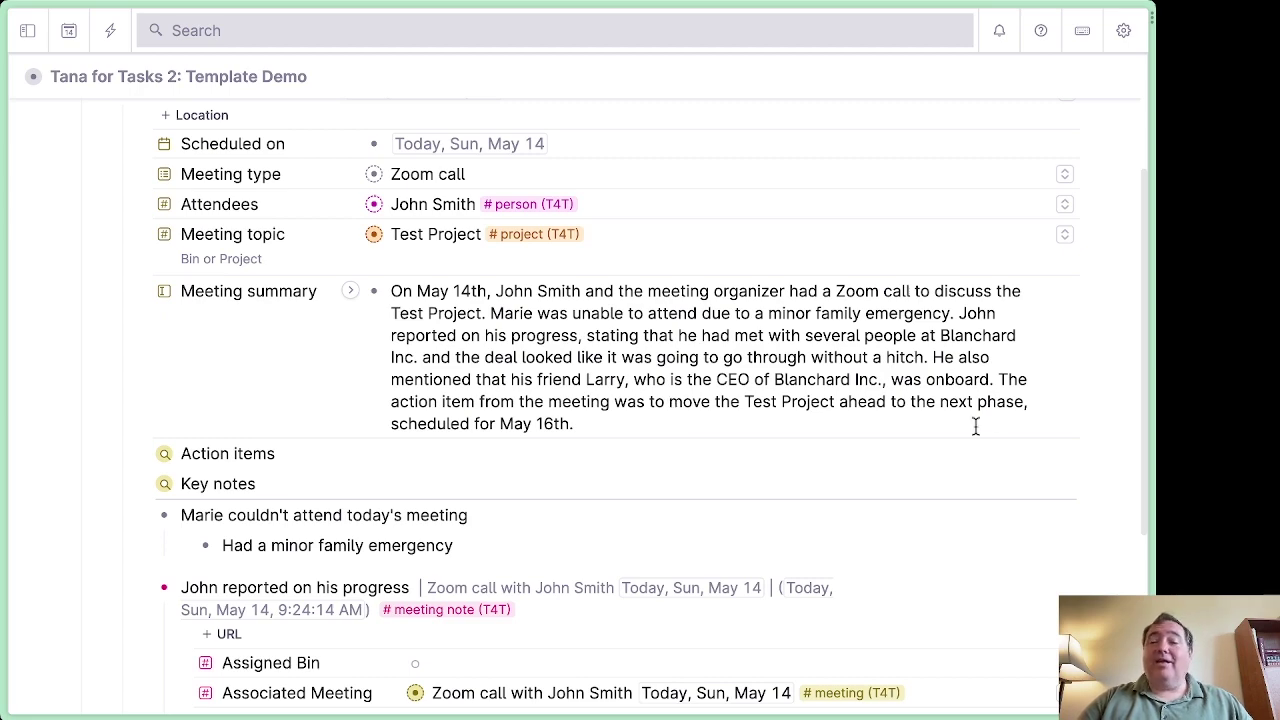
pyautogui.scroll(-6, 975, 425)
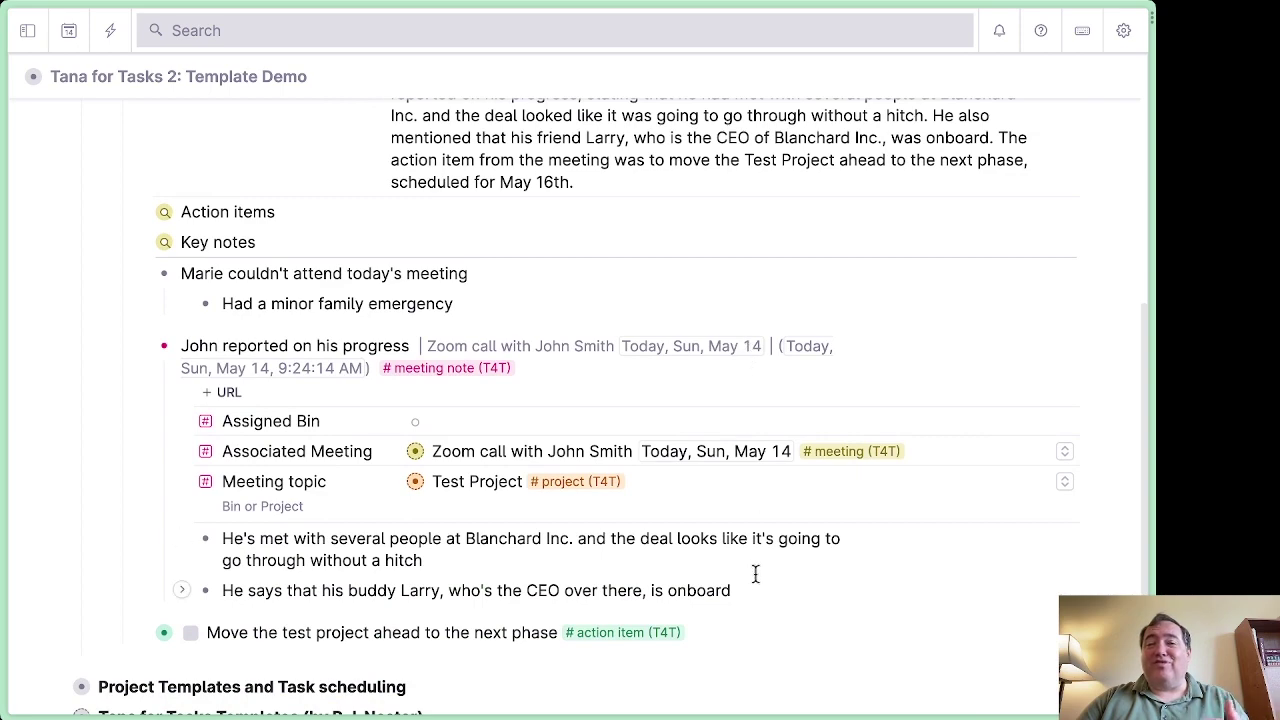
pyautogui.scroll(4, 754, 571)
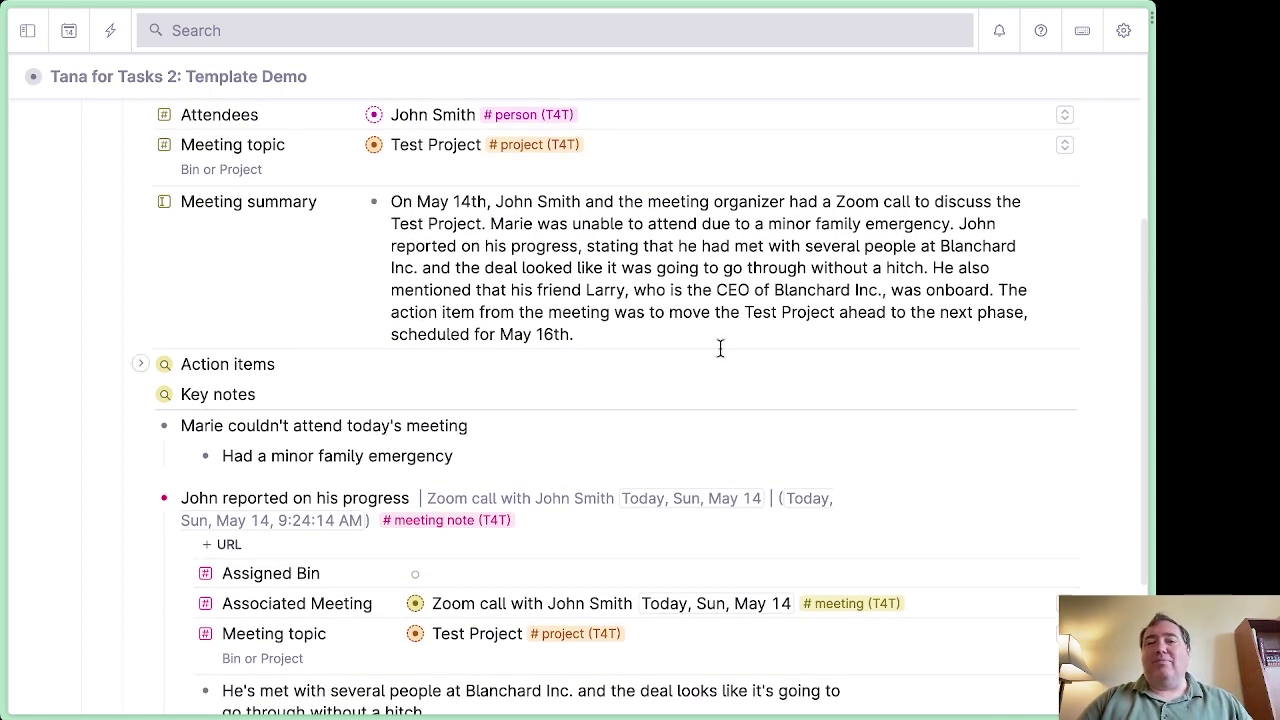
pyautogui.scroll(7, 720, 348)
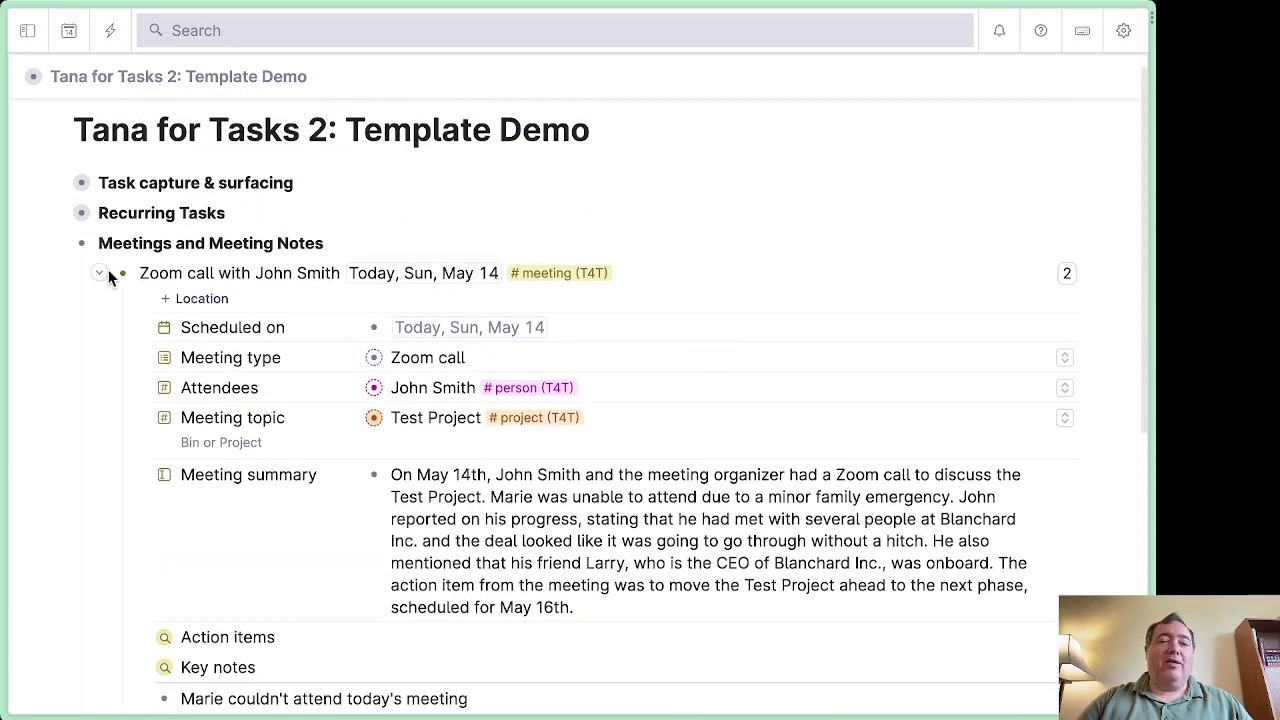
pyautogui.click(58, 247)
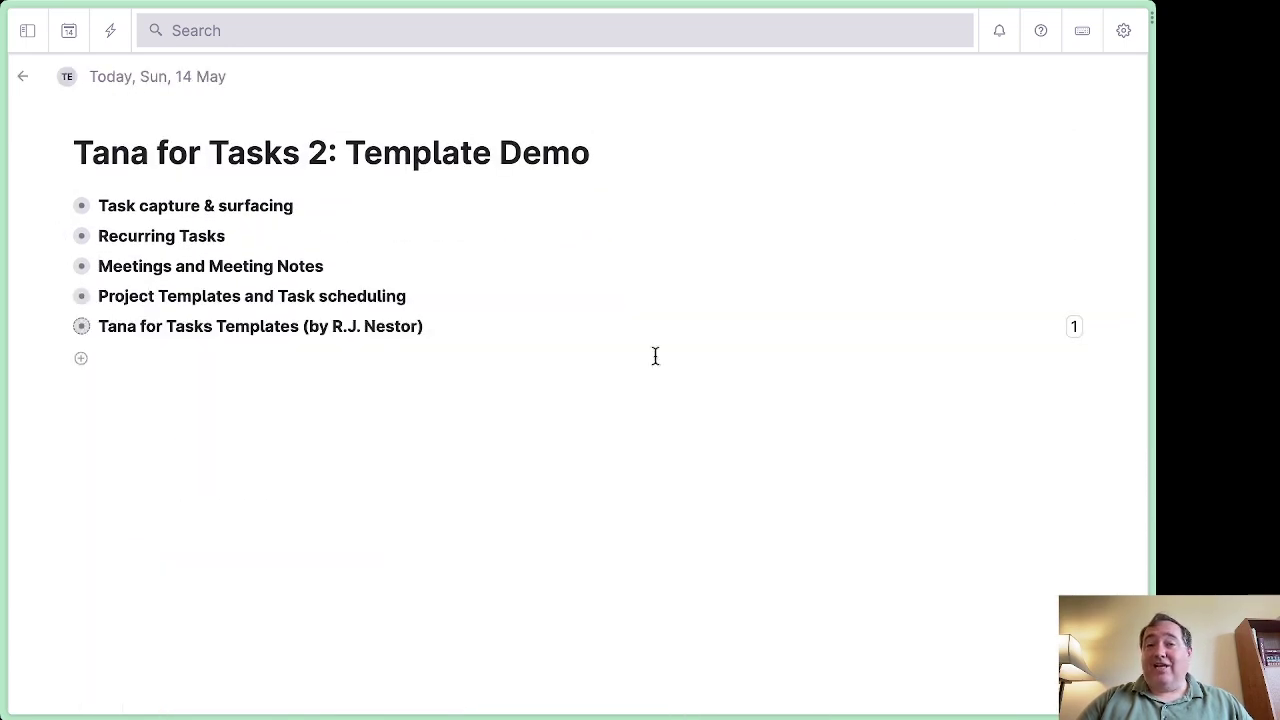
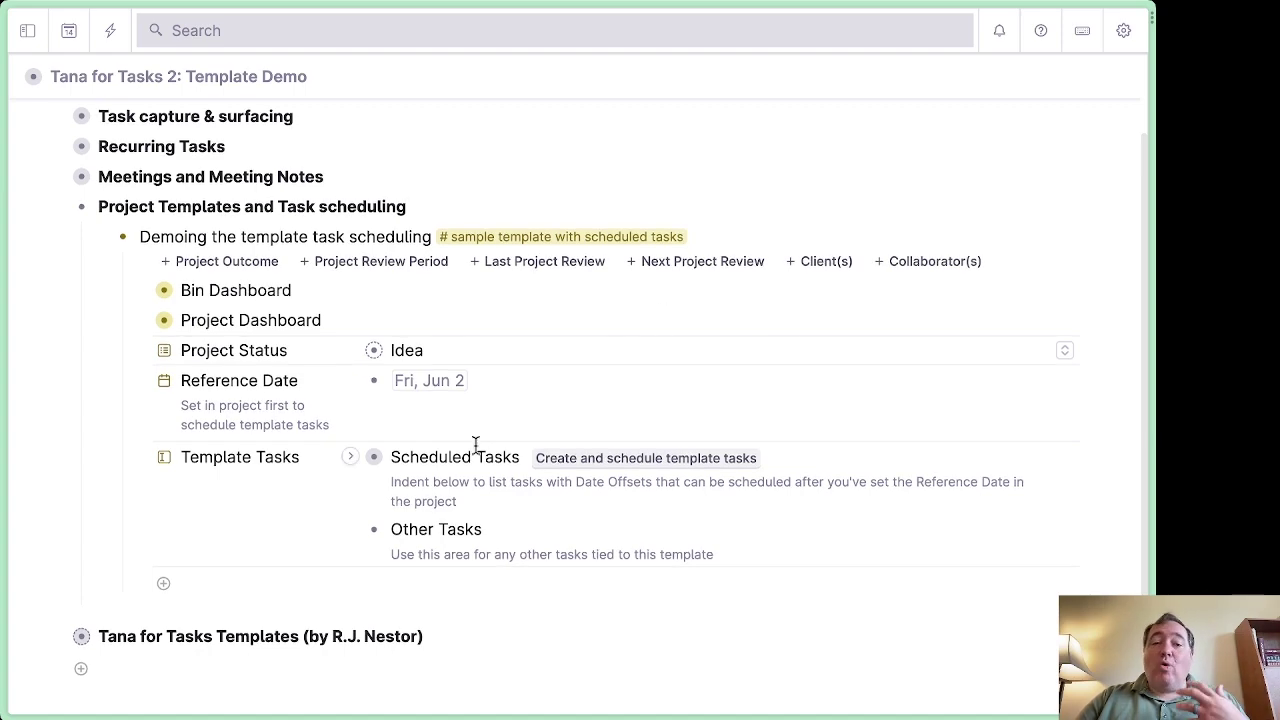
# Step: Expand Scheduled Tasks in the demo project's Template Tasks field and review its task list together with the Reference Date
pyautogui.click(350, 459)
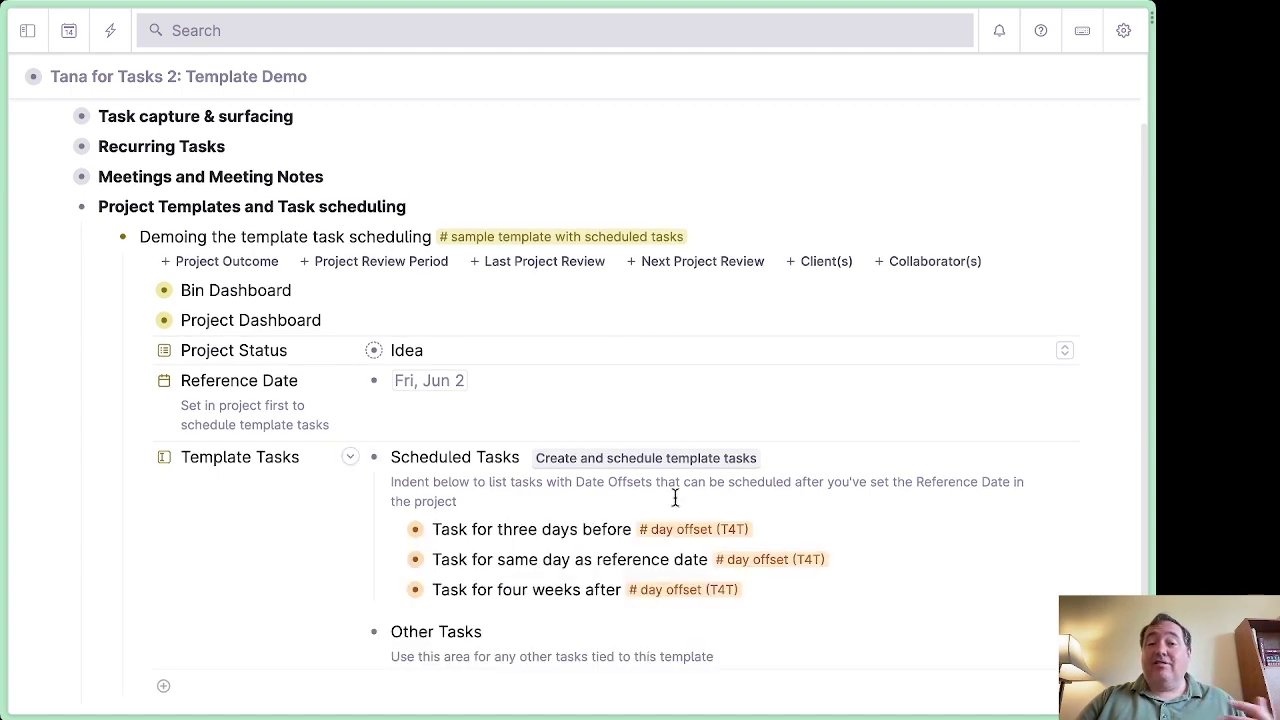
pyautogui.scroll(-2, 686, 500)
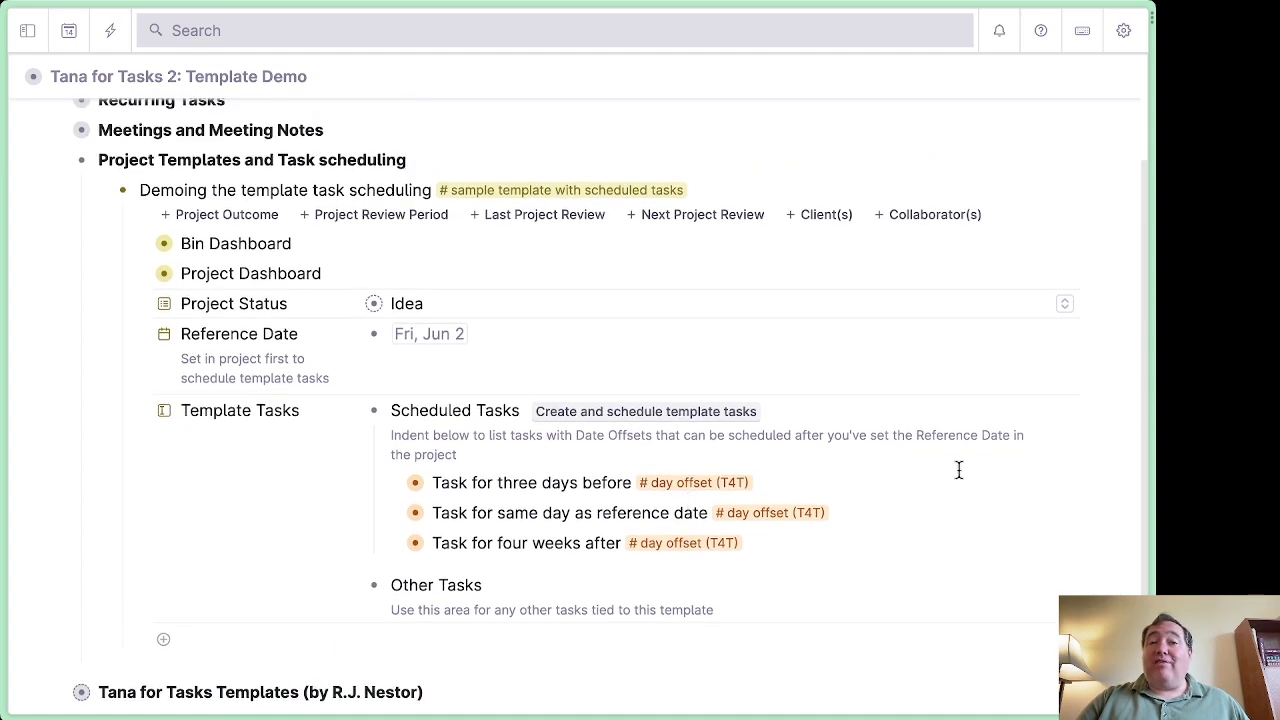
pyautogui.scroll(2, 958, 470)
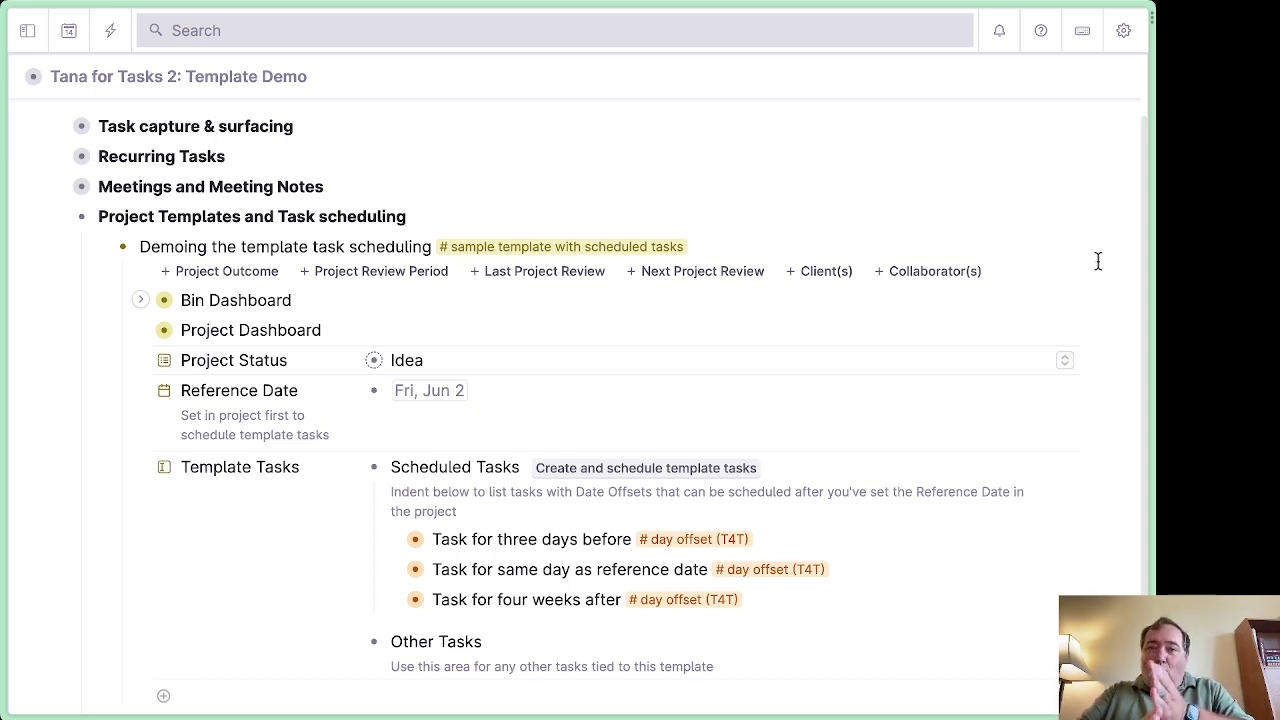
pyautogui.click(506, 391)
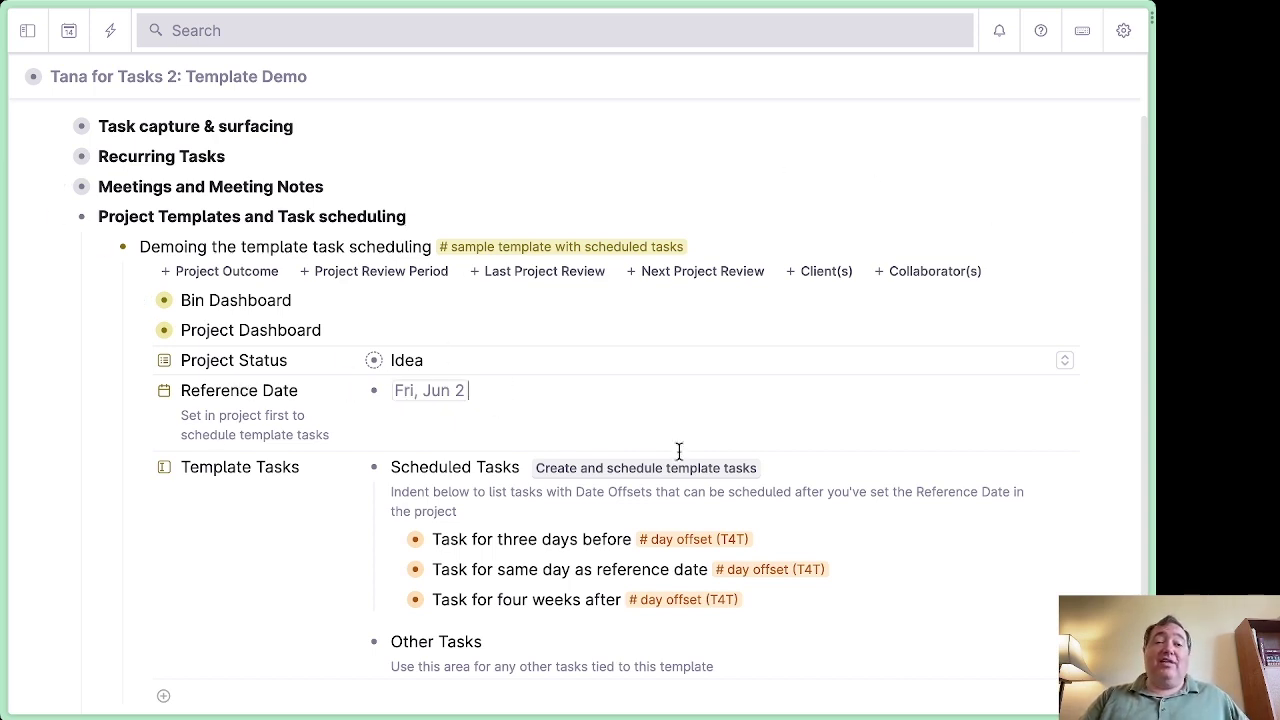
pyautogui.scroll(-1, 678, 451)
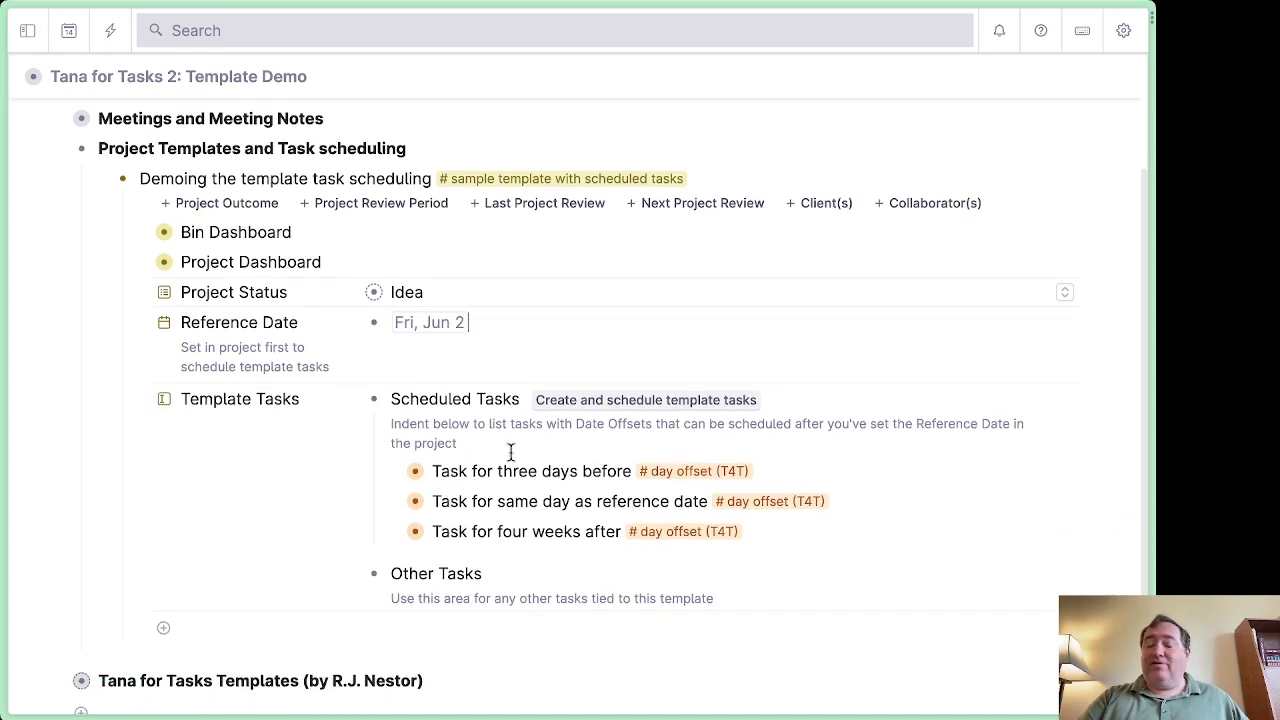
pyautogui.scroll(-1, 510, 452)
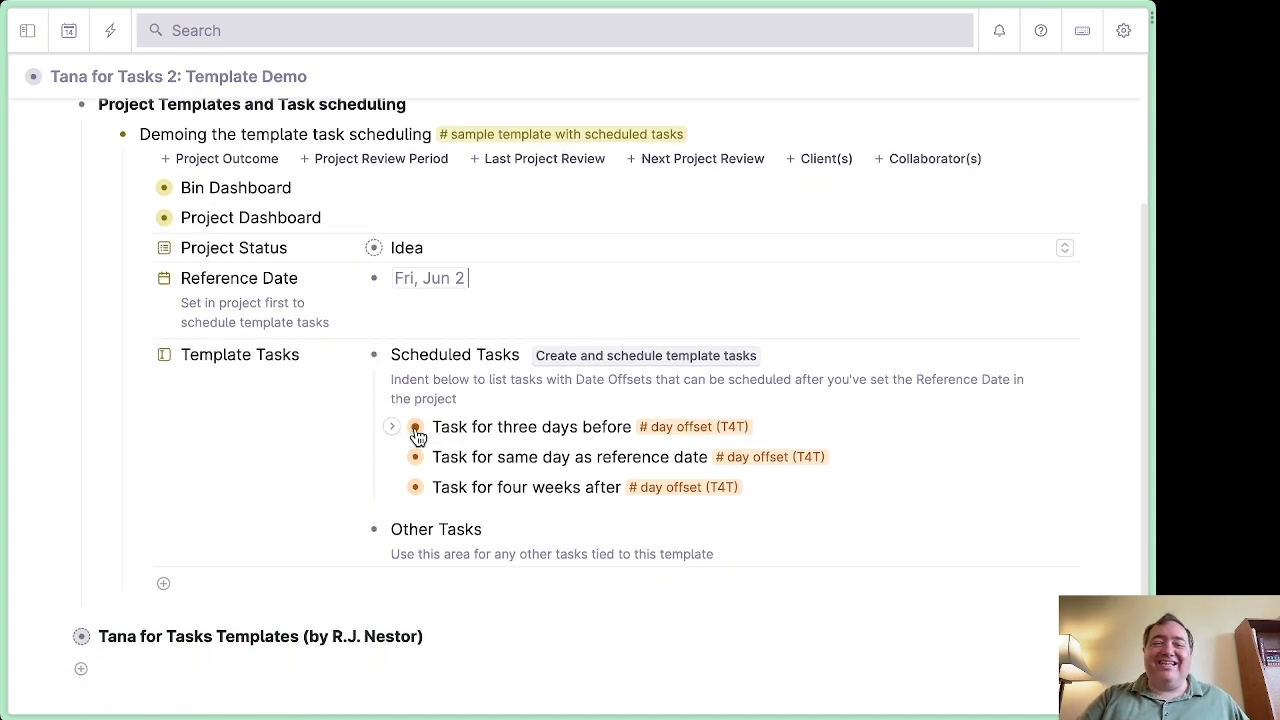
# Step: Expand the three day offset tasks under Scheduled Tasks and examine each one's Date offset value
pyautogui.click(395, 428)
pyautogui.scroll(-1, 397, 520)
pyautogui.click(392, 551)
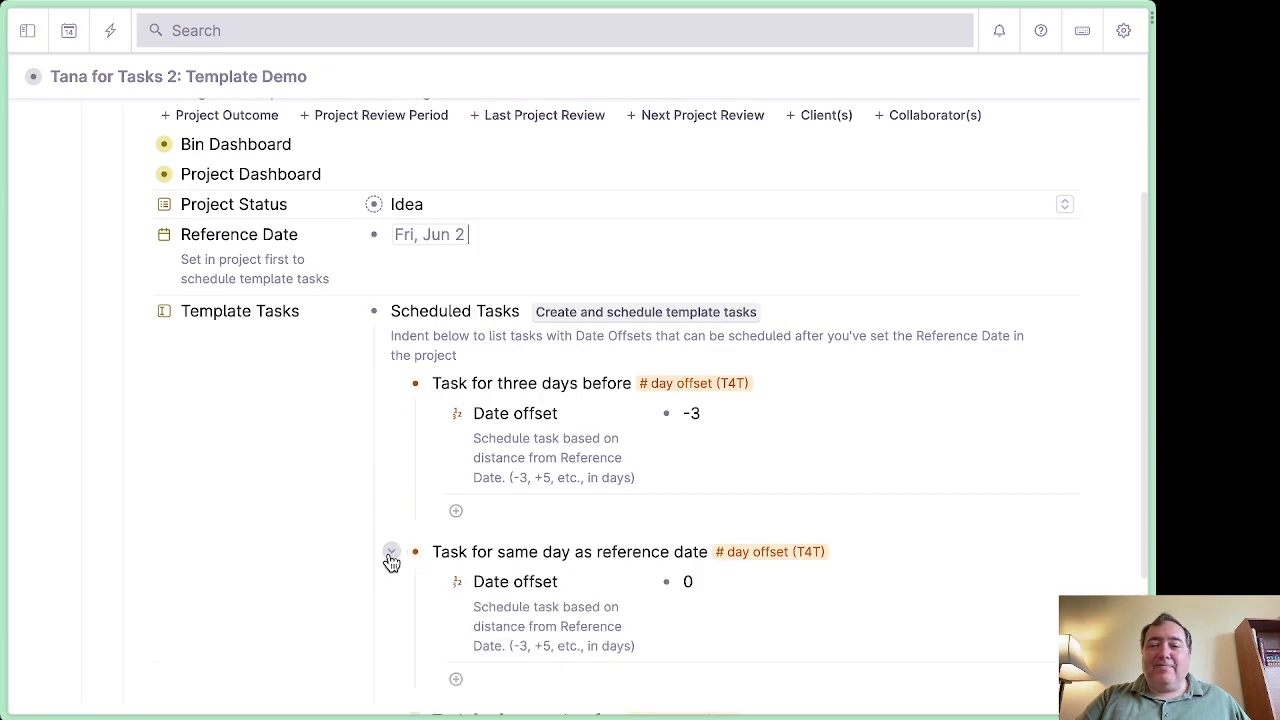
pyautogui.scroll(-4, 391, 560)
pyautogui.click(392, 540)
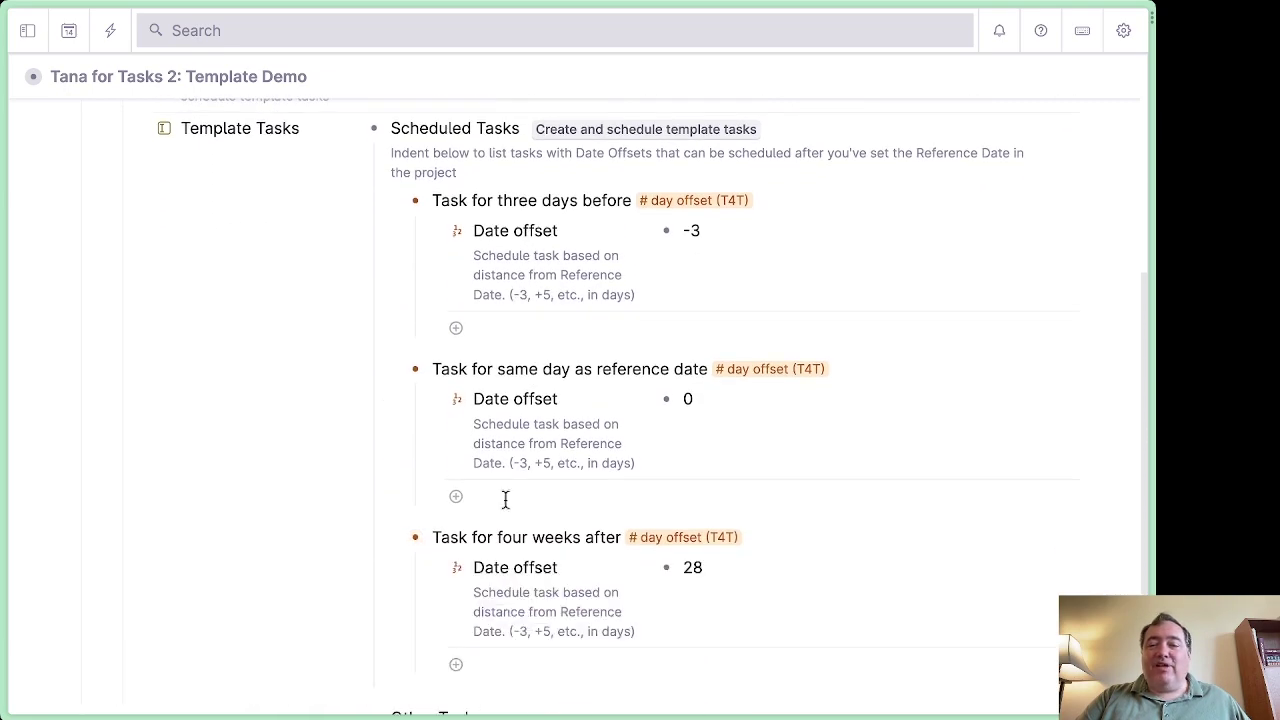
pyautogui.scroll(1, 869, 346)
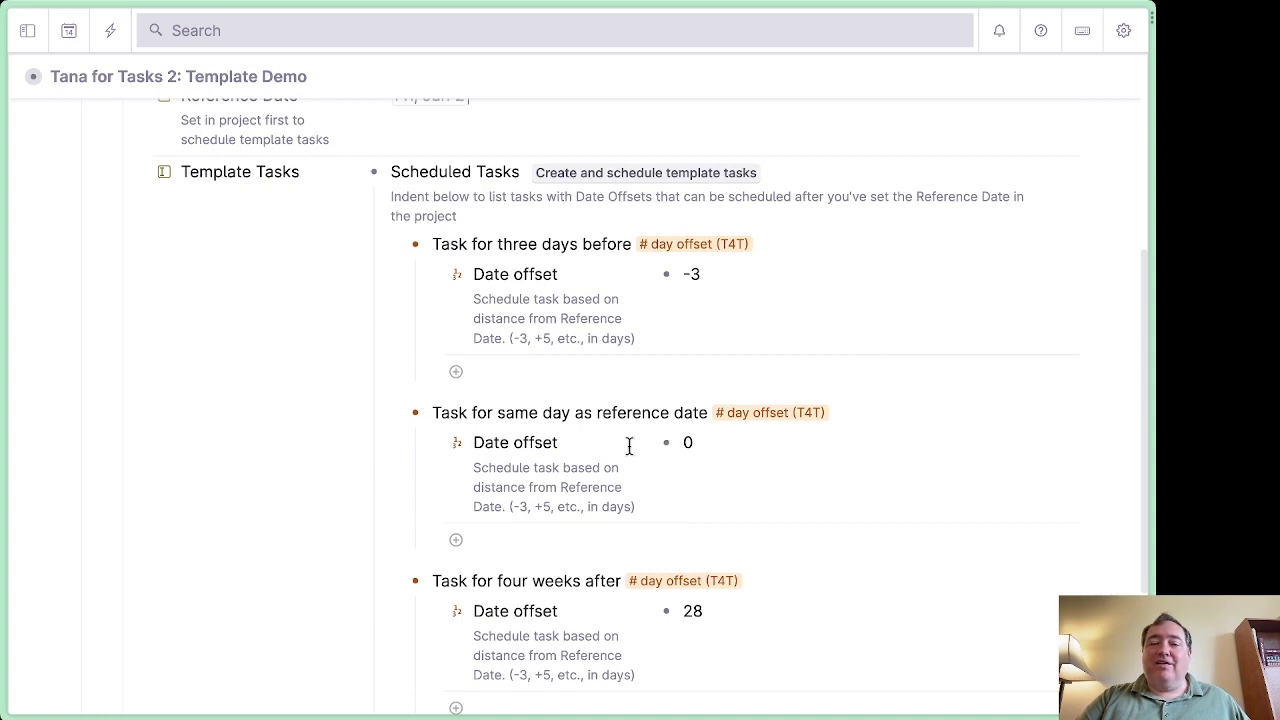
pyautogui.scroll(-1, 703, 484)
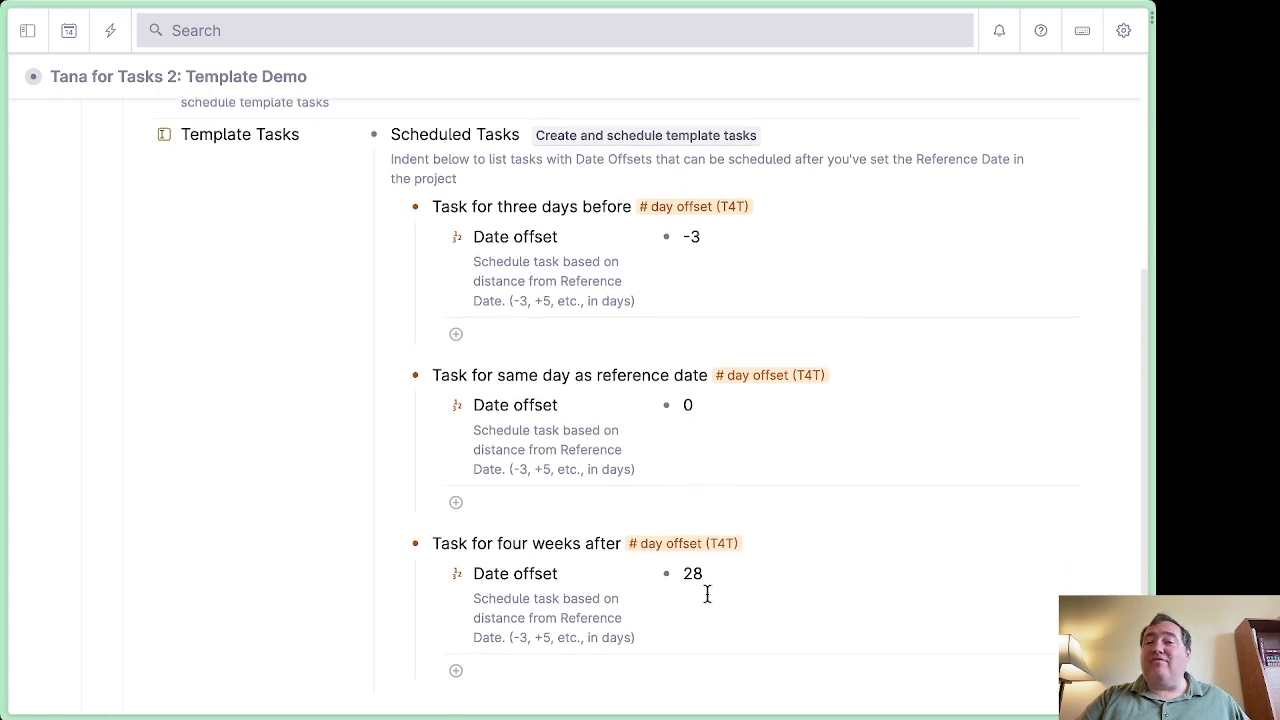
# Step: Run Create and schedule template tasks on the Scheduled Tasks list and check the scheduled date of each resulting task
pyautogui.scroll(4, 874, 514)
pyautogui.scroll(-3, 875, 516)
pyautogui.scroll(1, 875, 516)
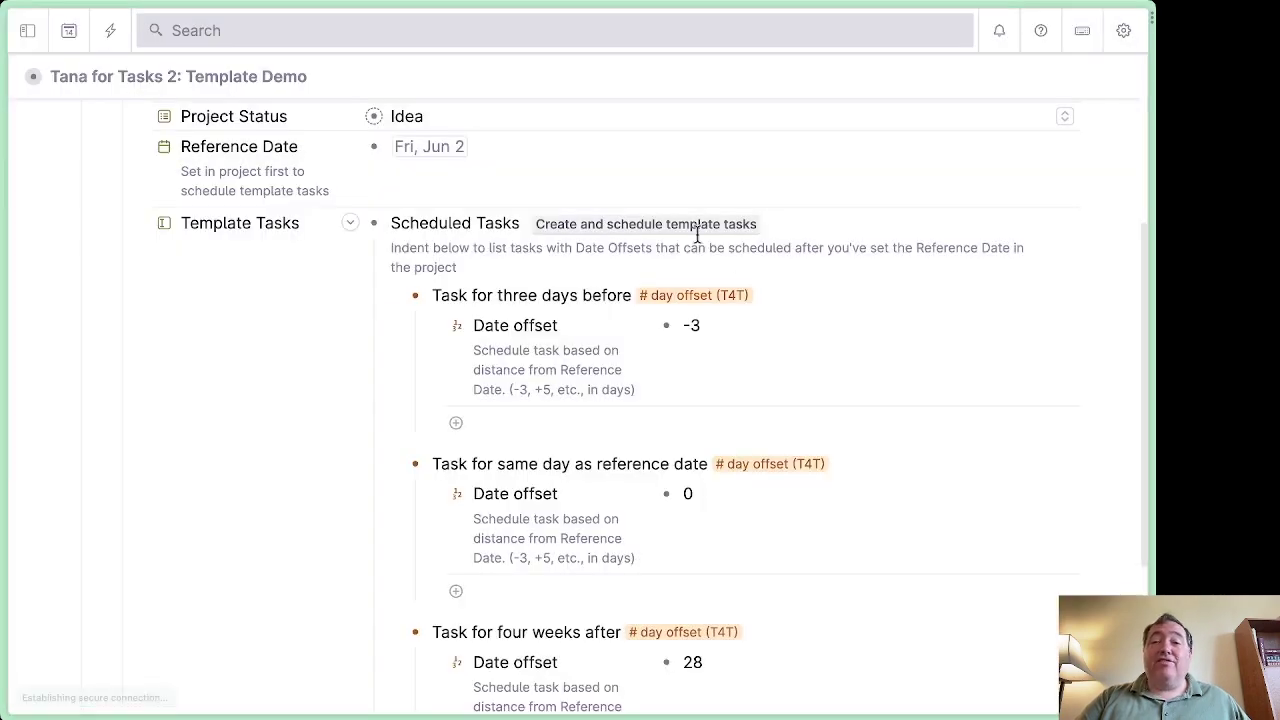
pyautogui.click(686, 228)
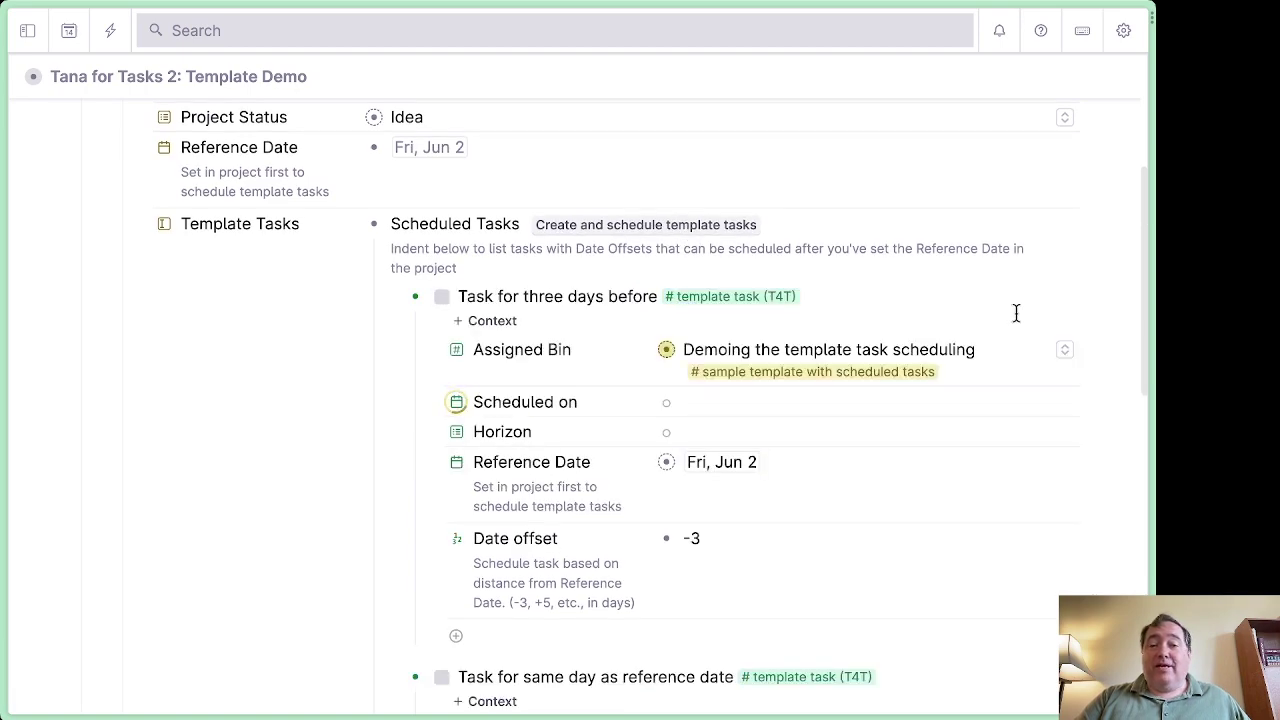
pyautogui.scroll(-5, 1016, 313)
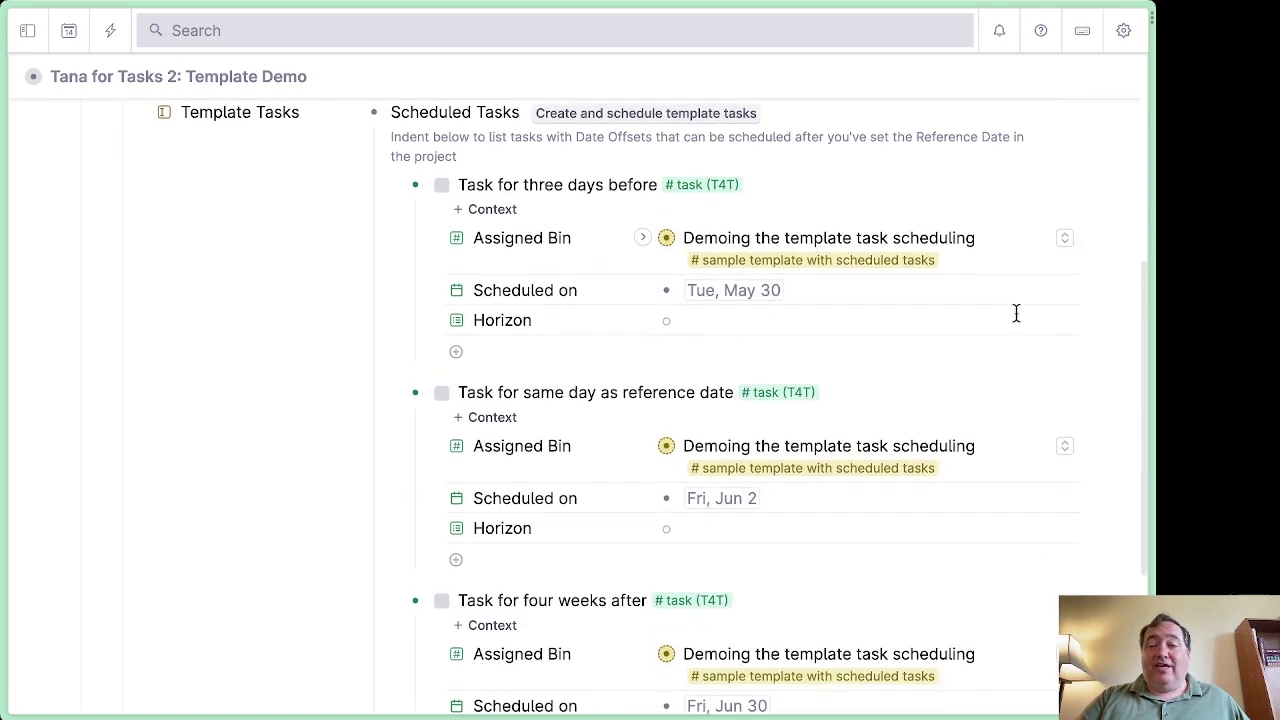
pyautogui.scroll(2, 1016, 313)
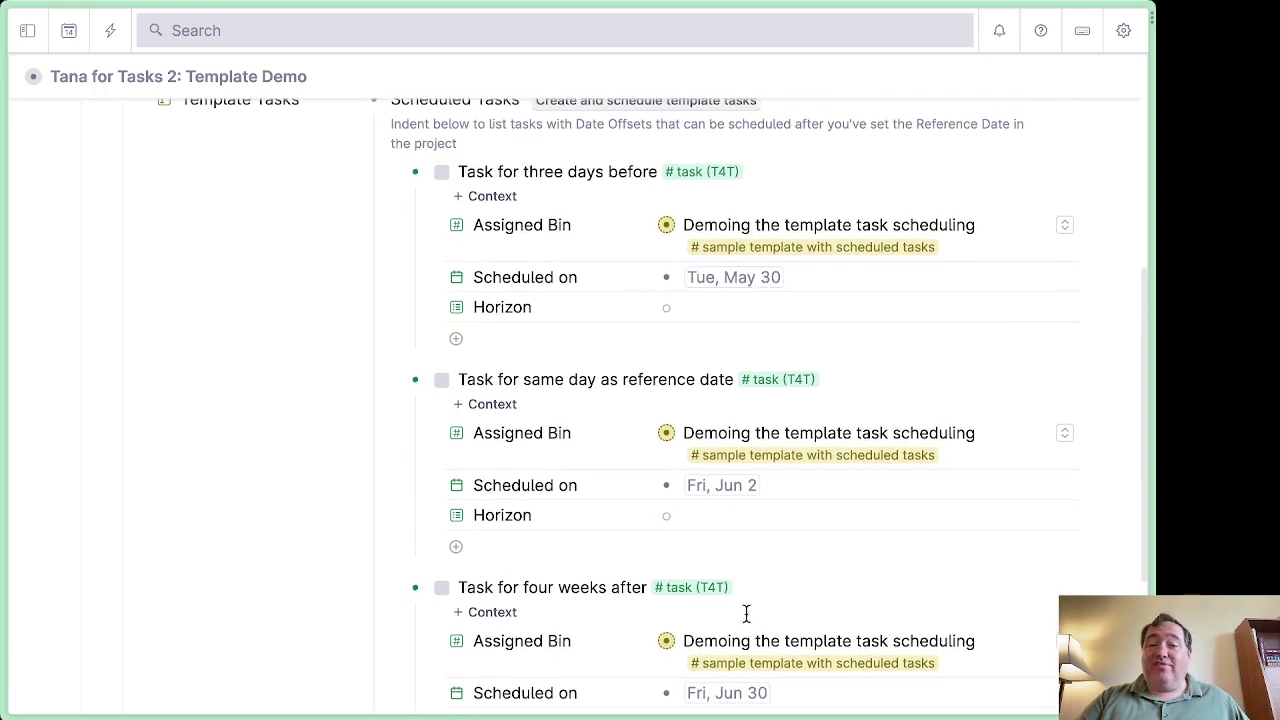
pyautogui.scroll(-3, 762, 559)
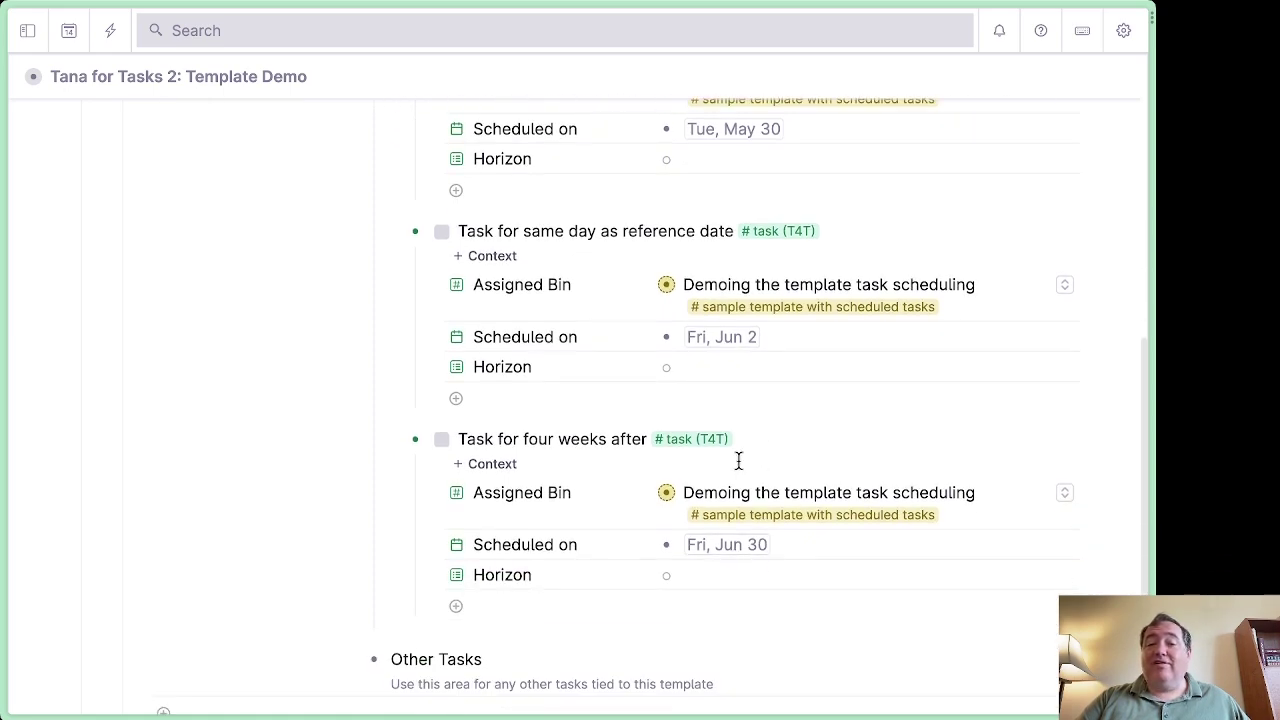
# Step: Expand the demo project's Project Dashboard and examine where the three template tasks fall on the Schedule Tasks month calendar
pyautogui.scroll(9, 738, 460)
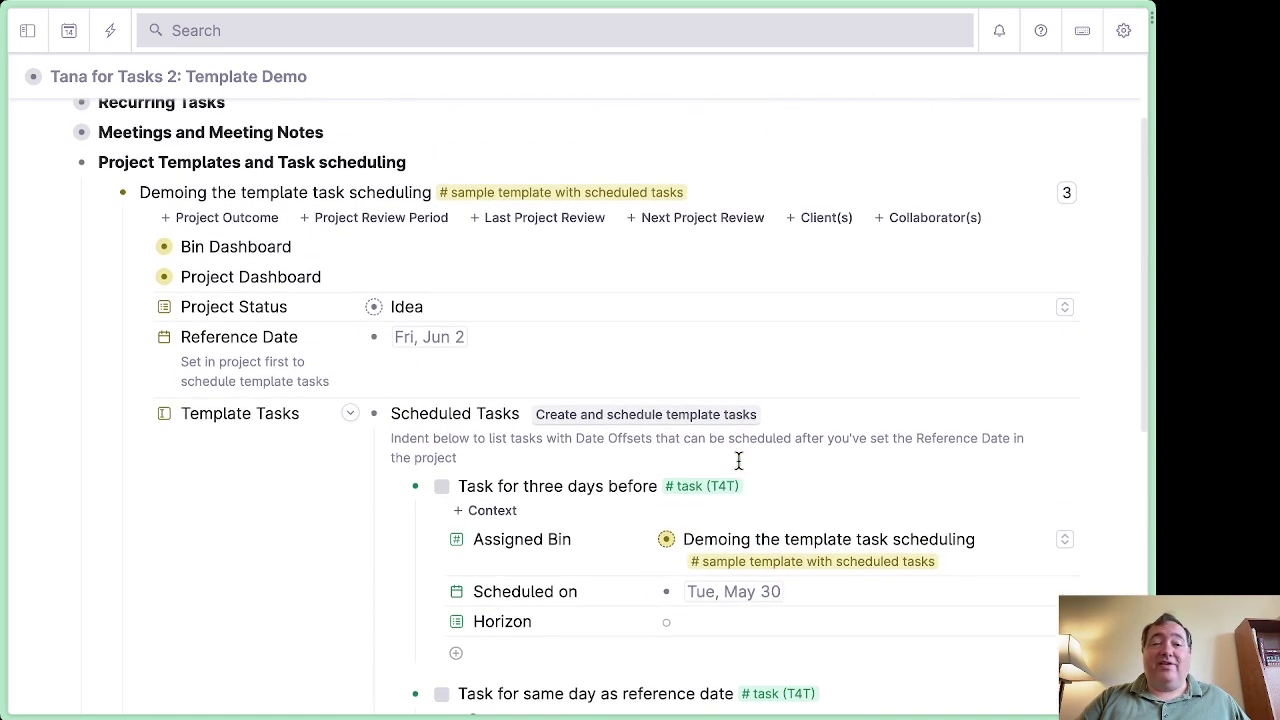
pyautogui.click(140, 277)
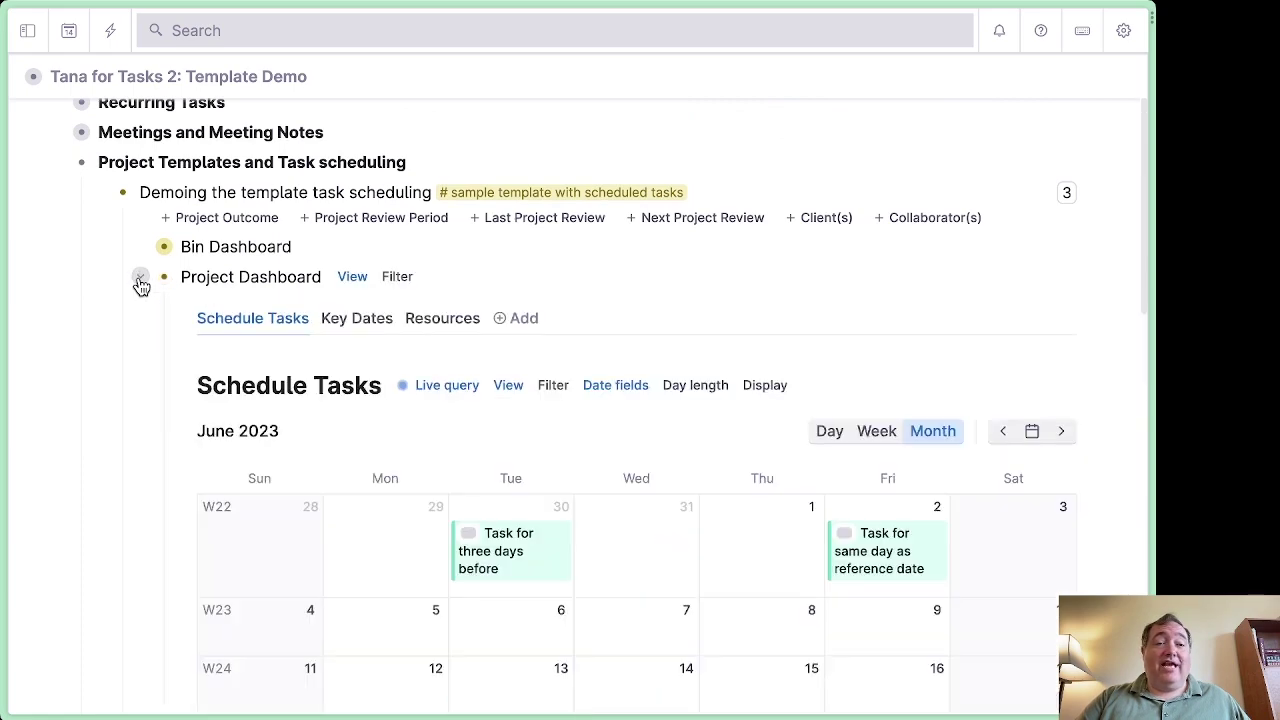
pyautogui.scroll(-5, 461, 352)
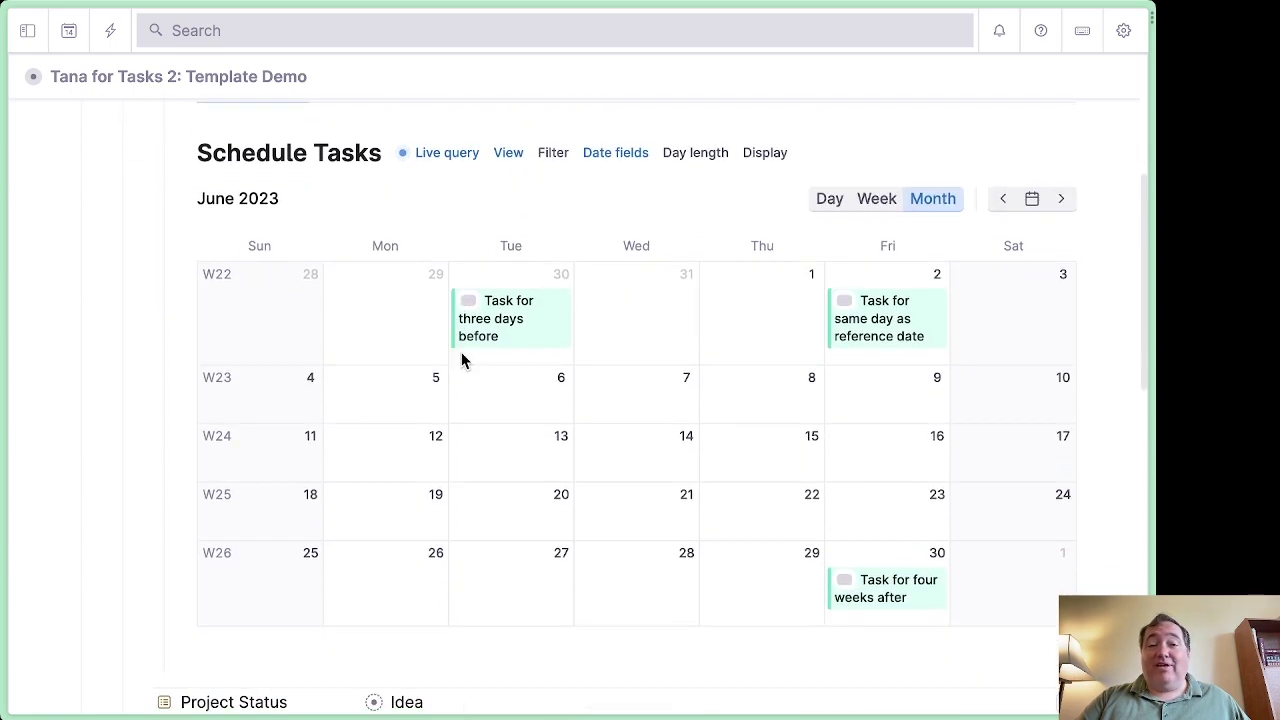
pyautogui.scroll(3, 461, 355)
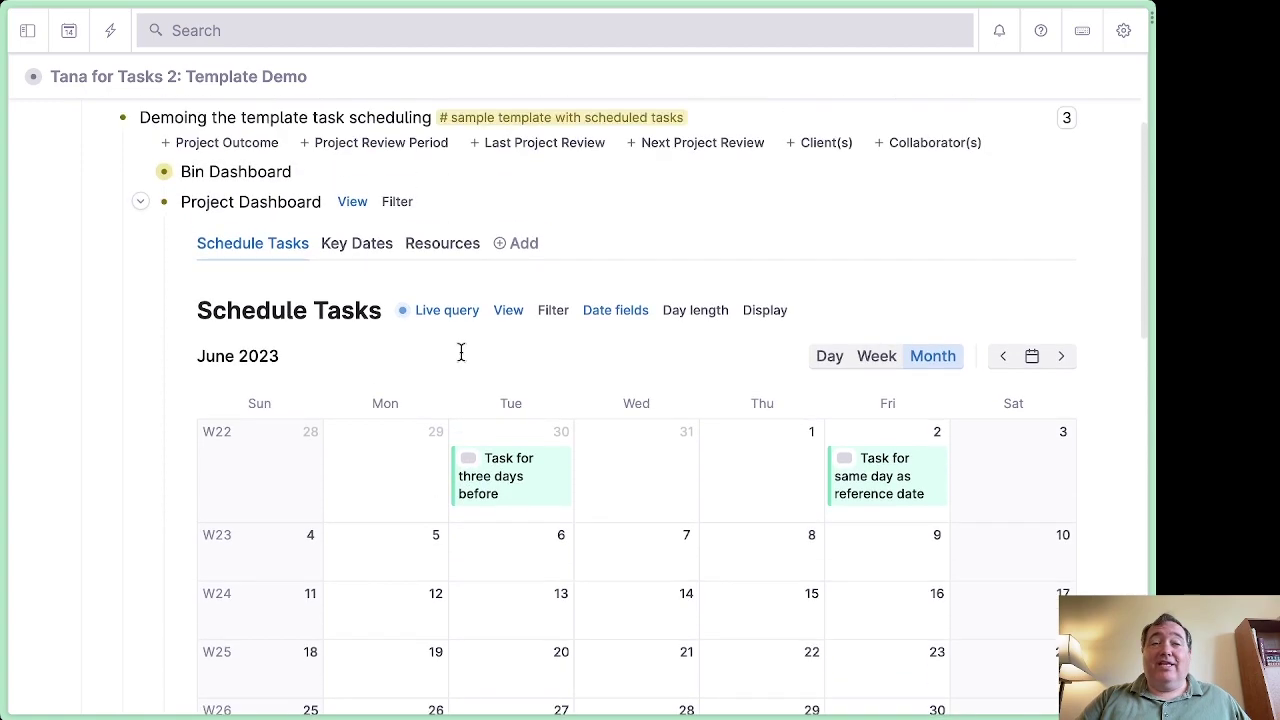
pyautogui.scroll(-2, 461, 352)
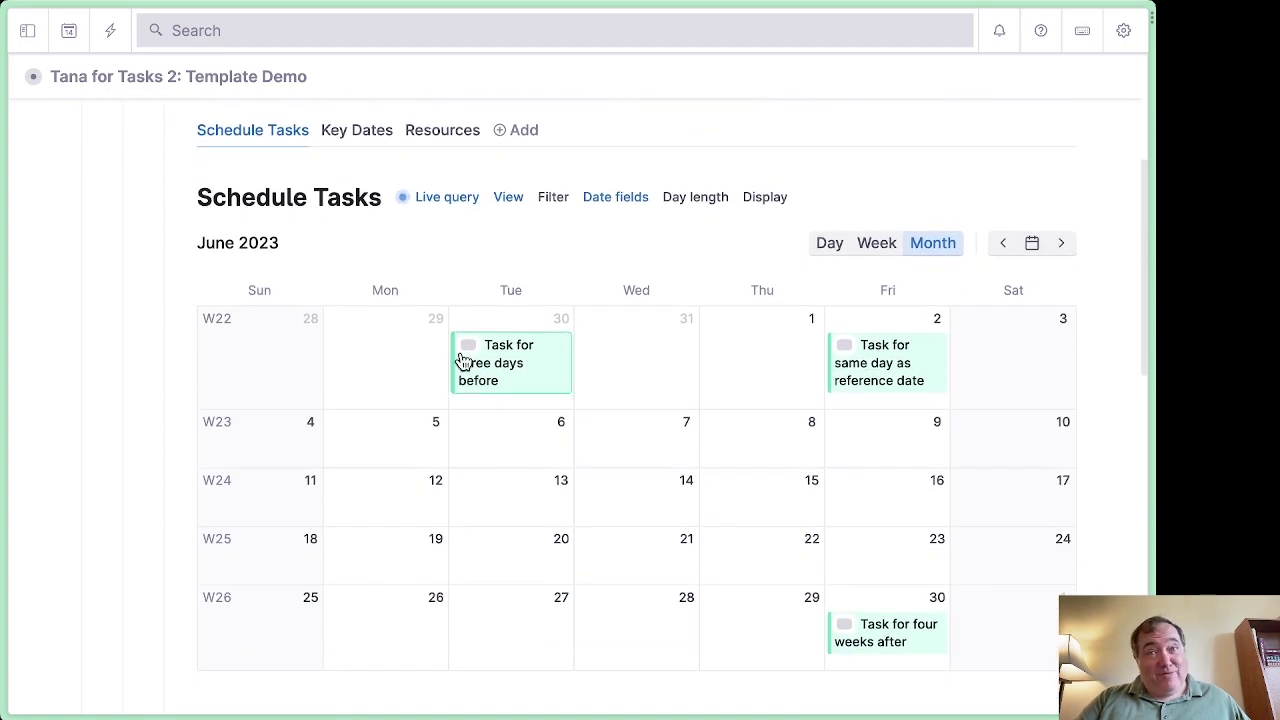
pyautogui.scroll(2, 461, 360)
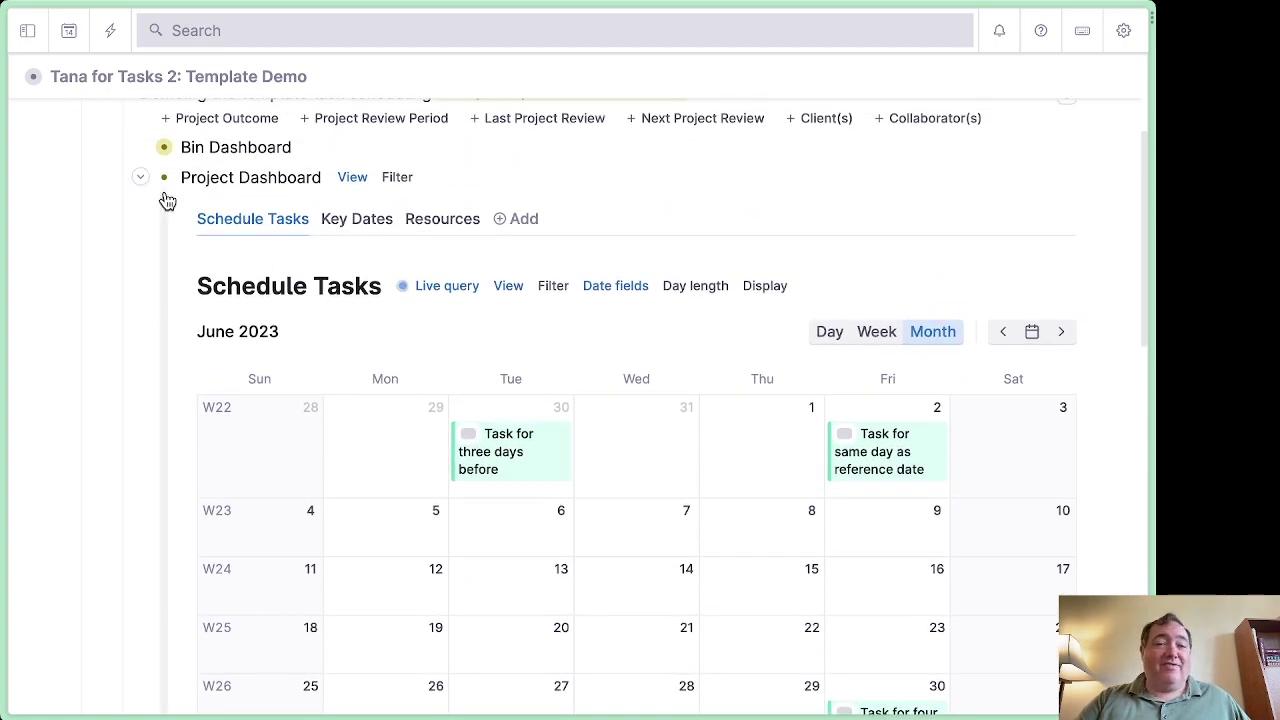
# Step: Collapse the Project Dashboard and the whole Project Templates and Task scheduling section
pyautogui.click(142, 179)
pyautogui.scroll(3, 145, 185)
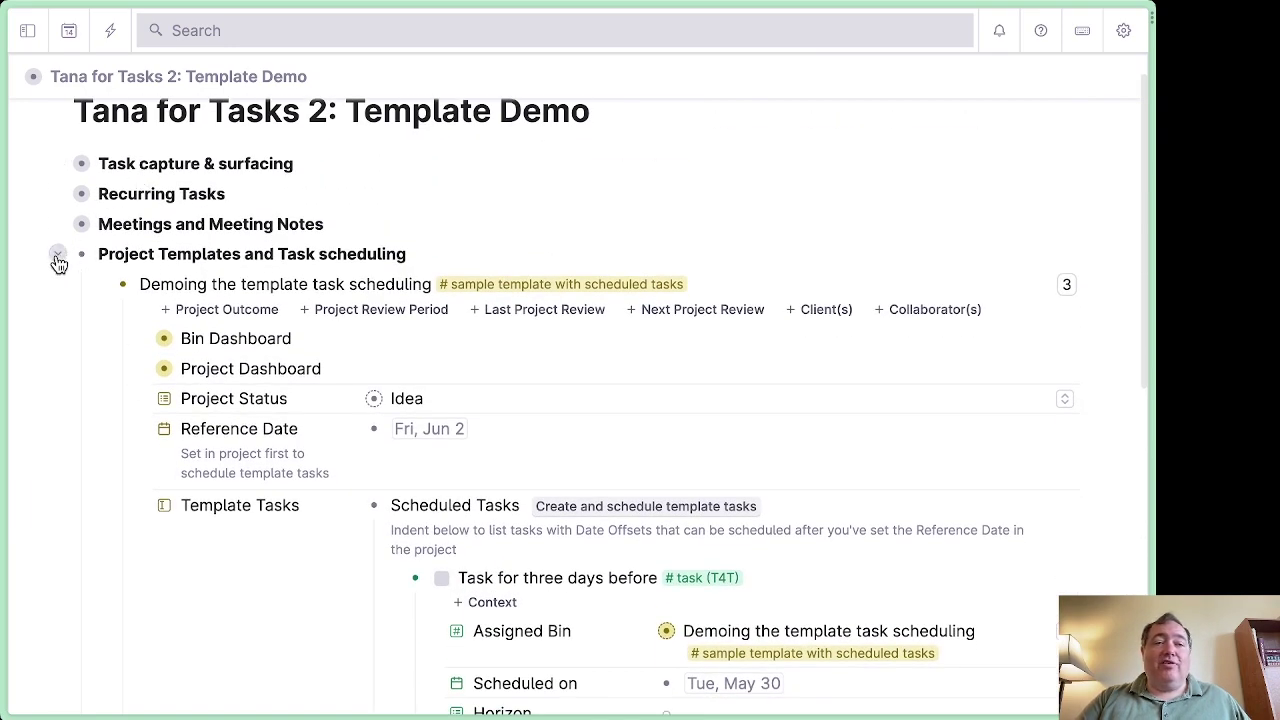
pyautogui.click(58, 254)
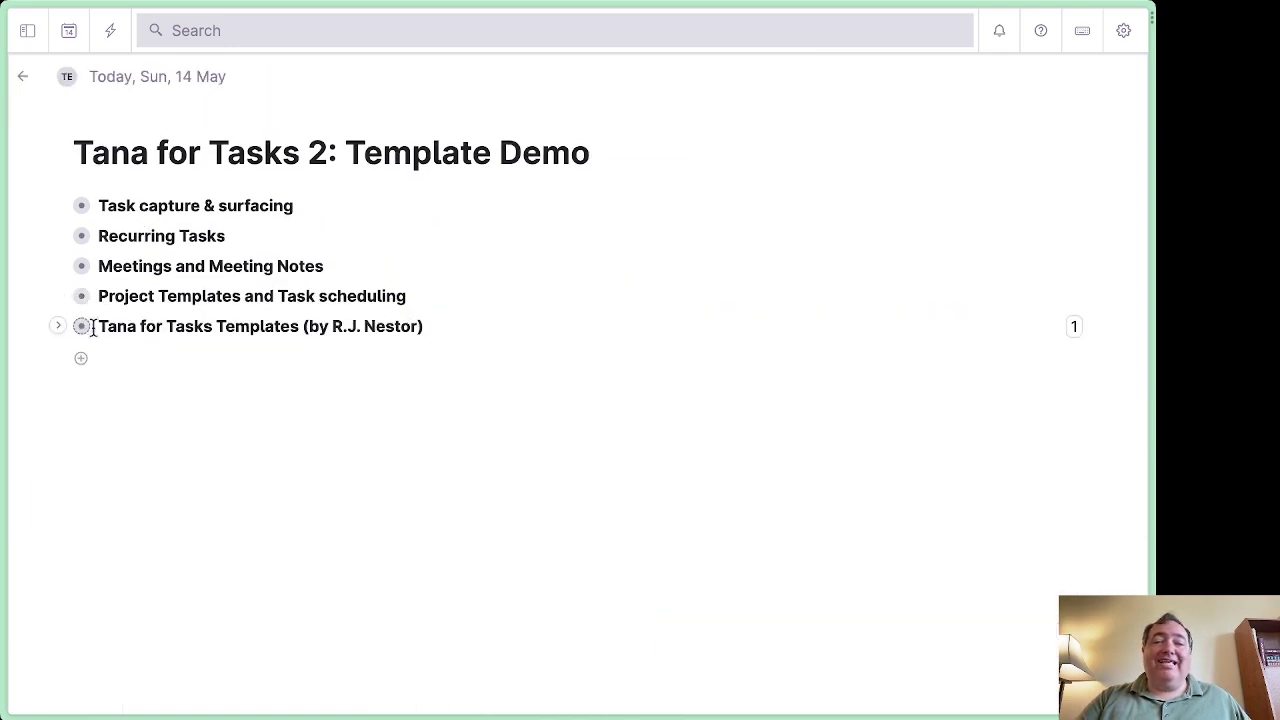
# Step: Open the Tana for Tasks Templates node as its own page and expand Templates, by Module to view its Logistics content
pyautogui.click(81, 326)
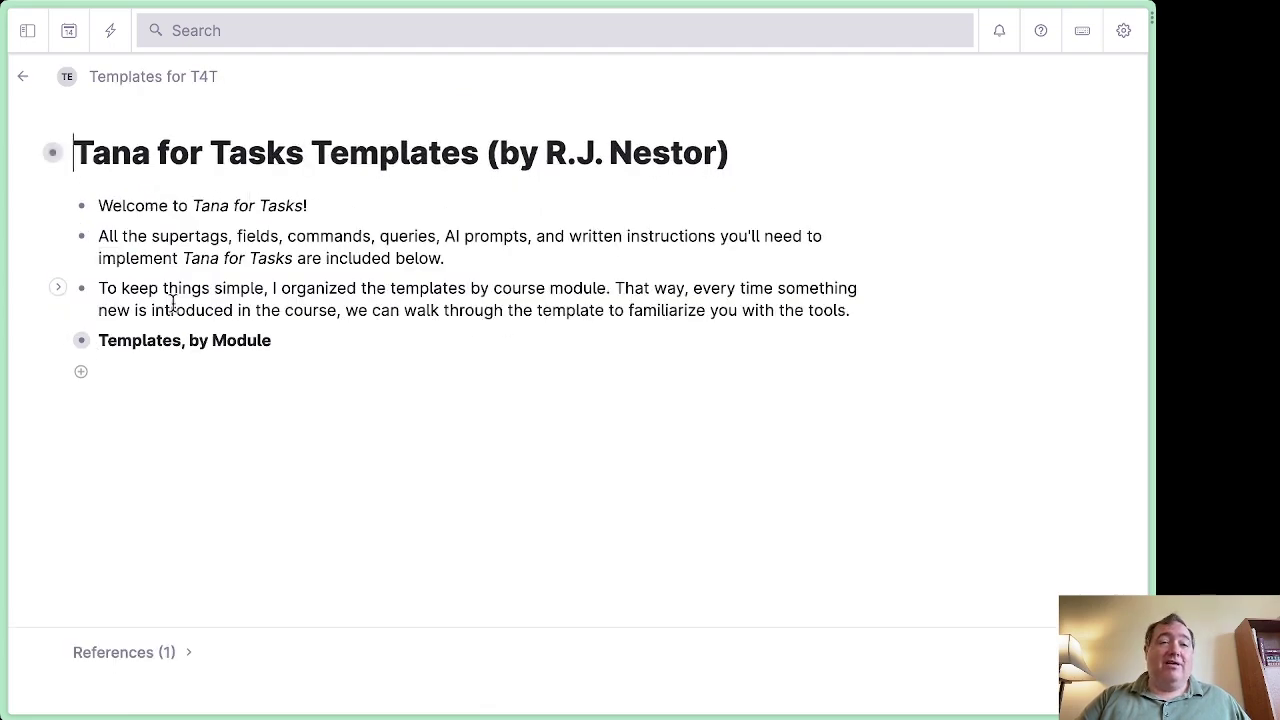
pyautogui.click(57, 345)
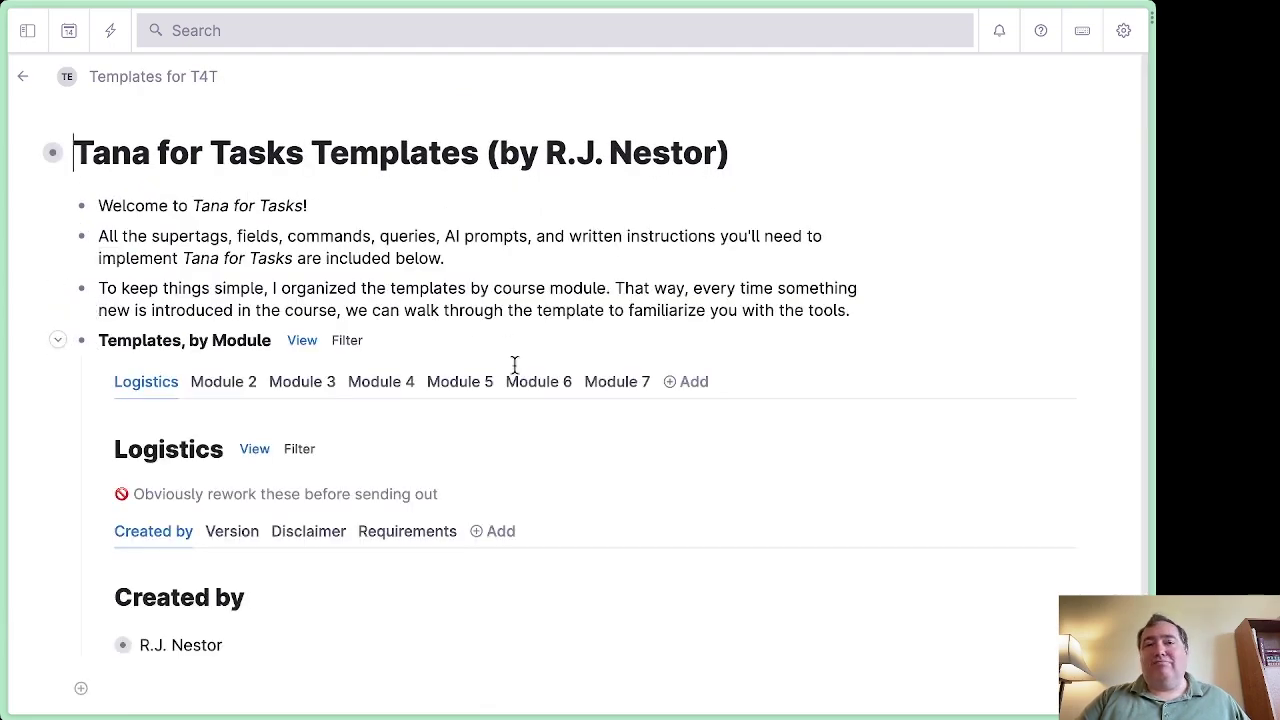
pyautogui.scroll(-2, 514, 366)
pyautogui.scroll(-1, 514, 366)
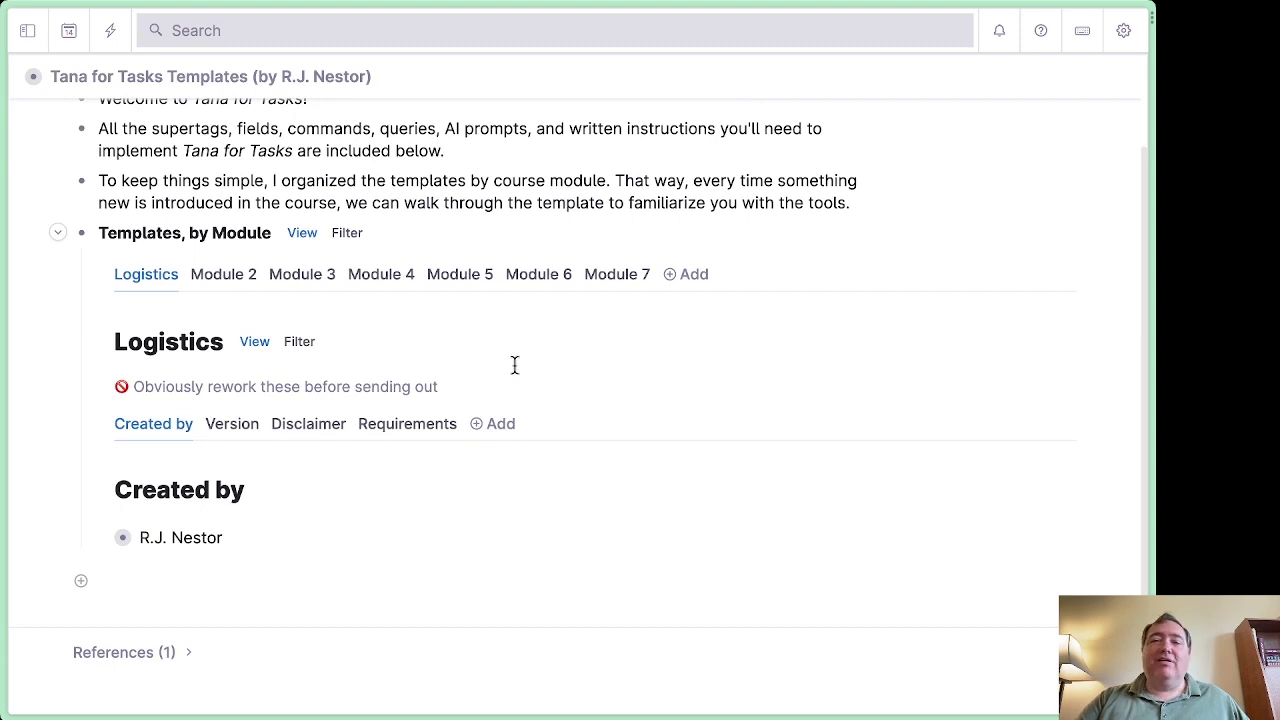
# Step: Go through the template contents of Module 2 to Module 7 one after another
pyautogui.click(228, 275)
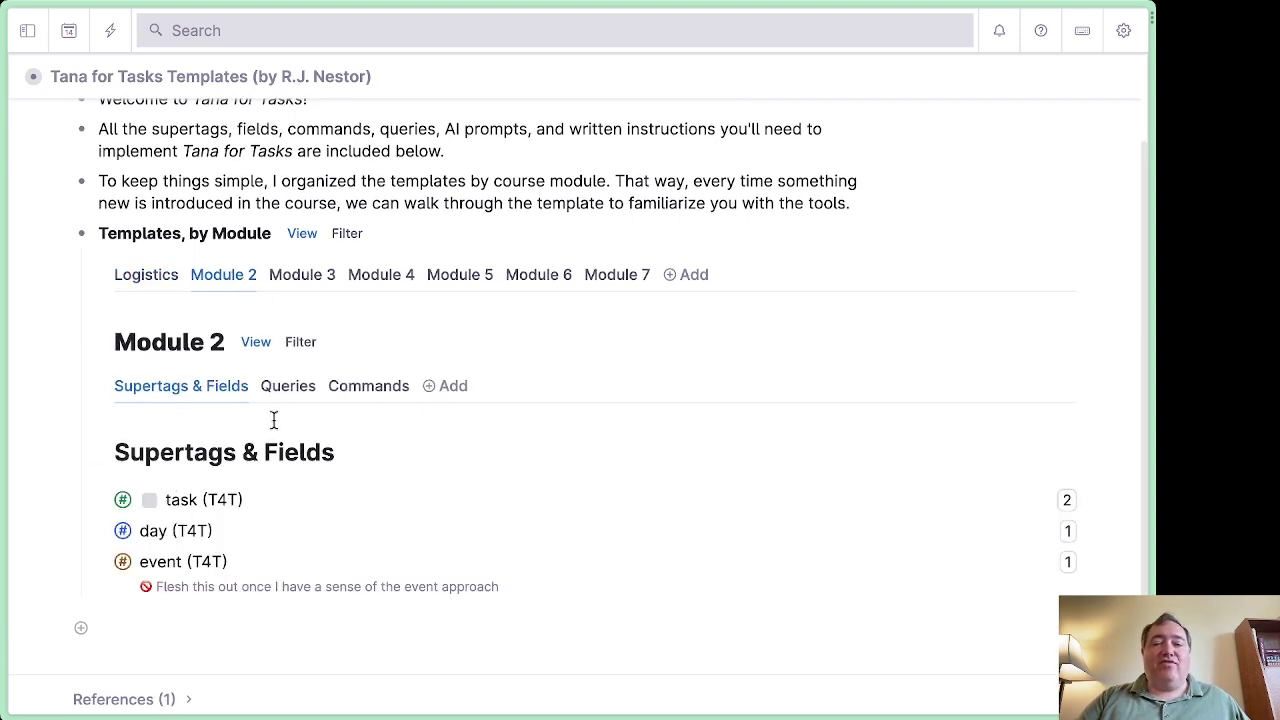
pyautogui.click(311, 286)
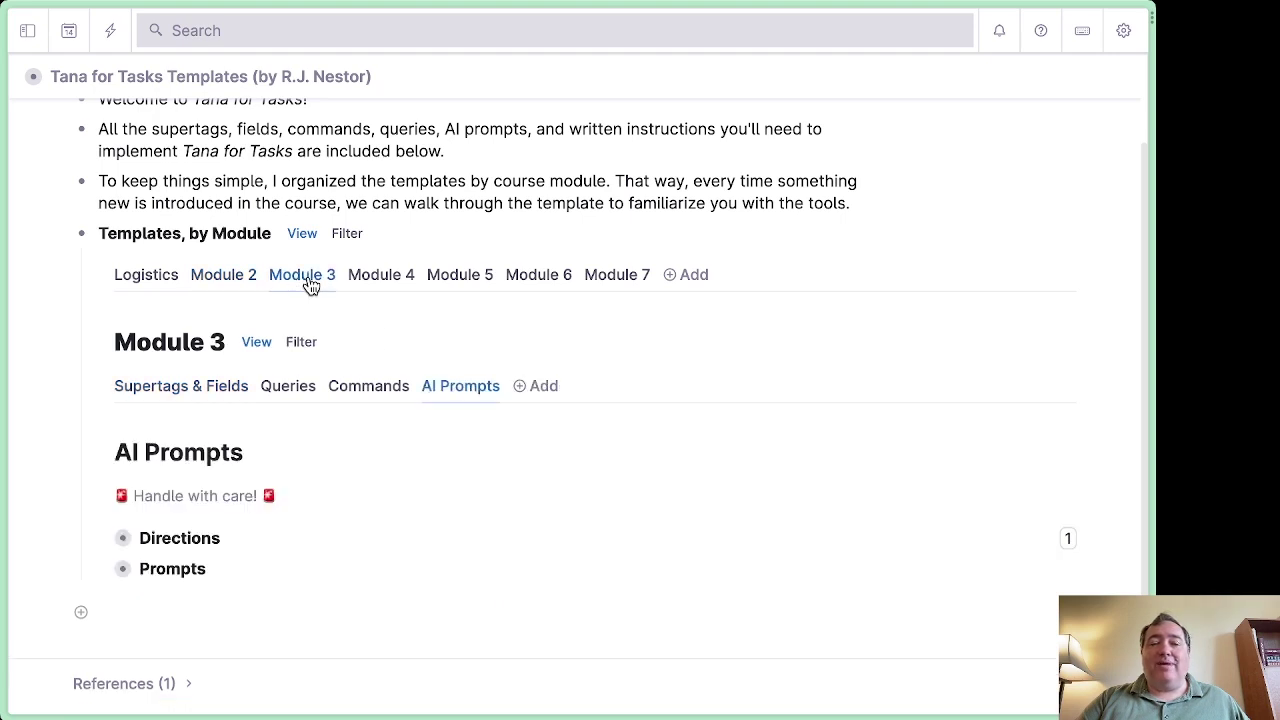
pyautogui.click(392, 286)
pyautogui.click(459, 286)
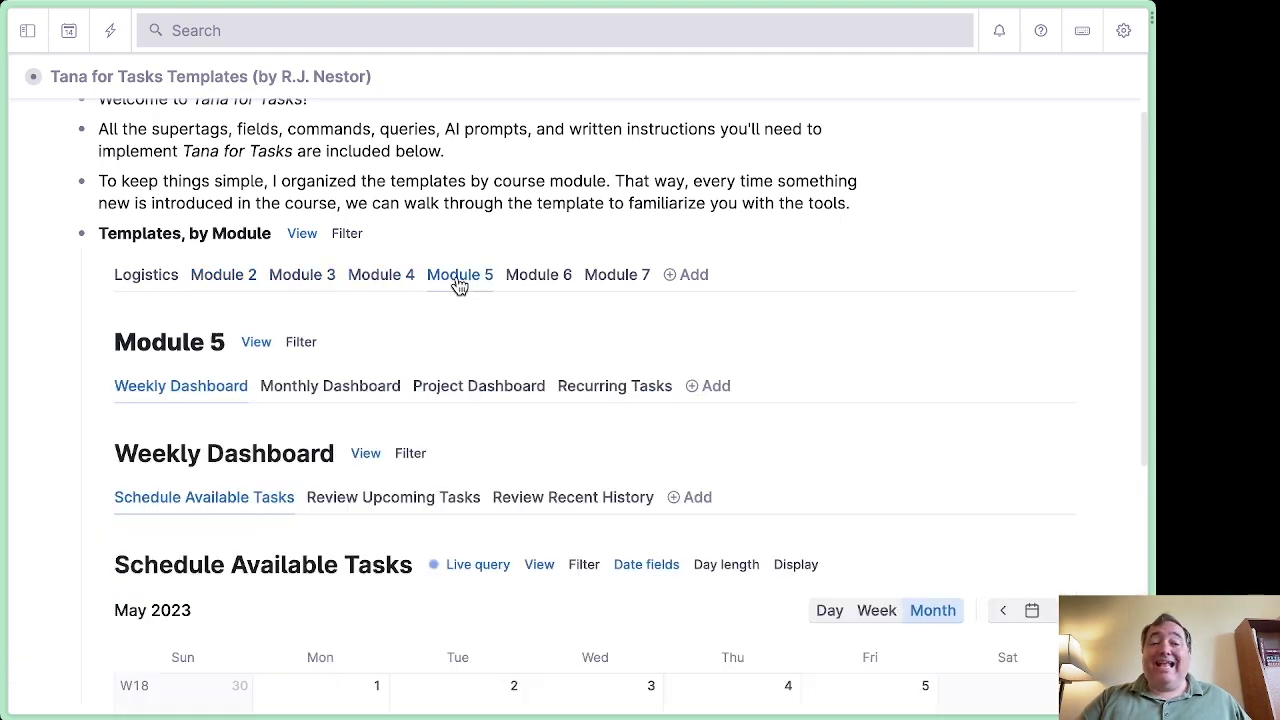
pyautogui.click(530, 286)
pyautogui.click(599, 280)
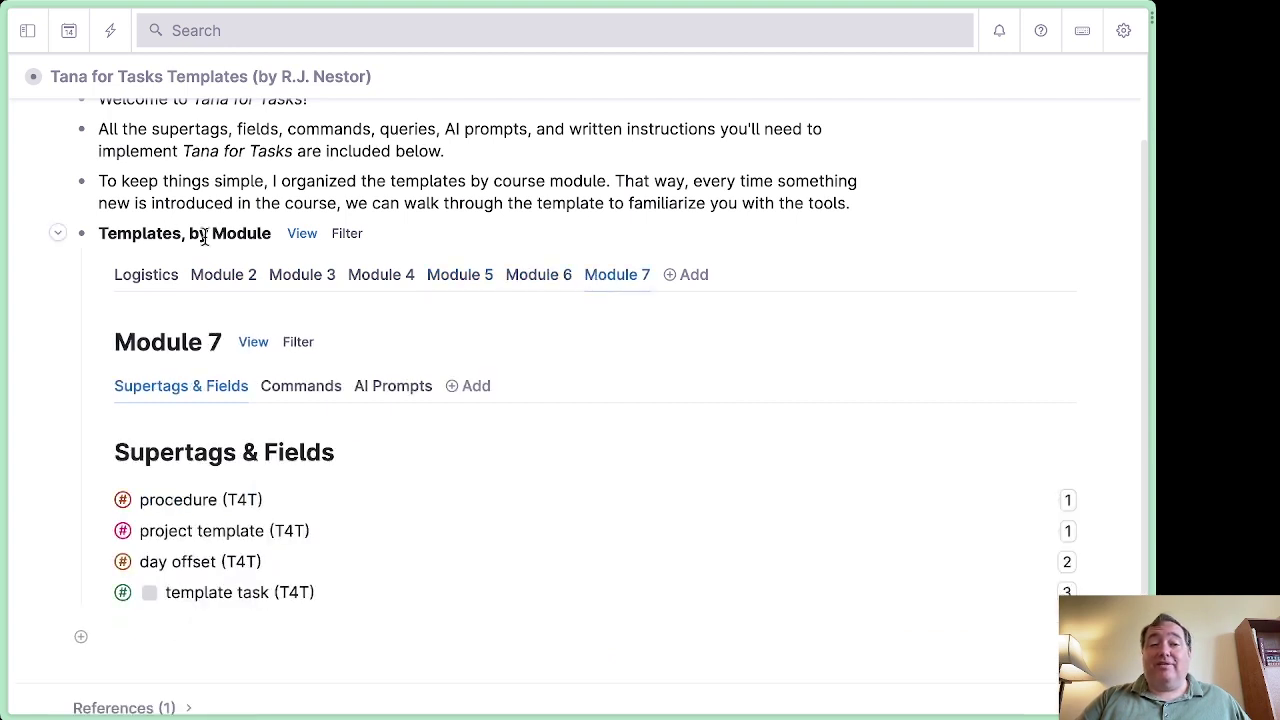
# Step: Return to the Logistics section of Templates, by Module and bring the page's introduction back into view
pyautogui.click(146, 285)
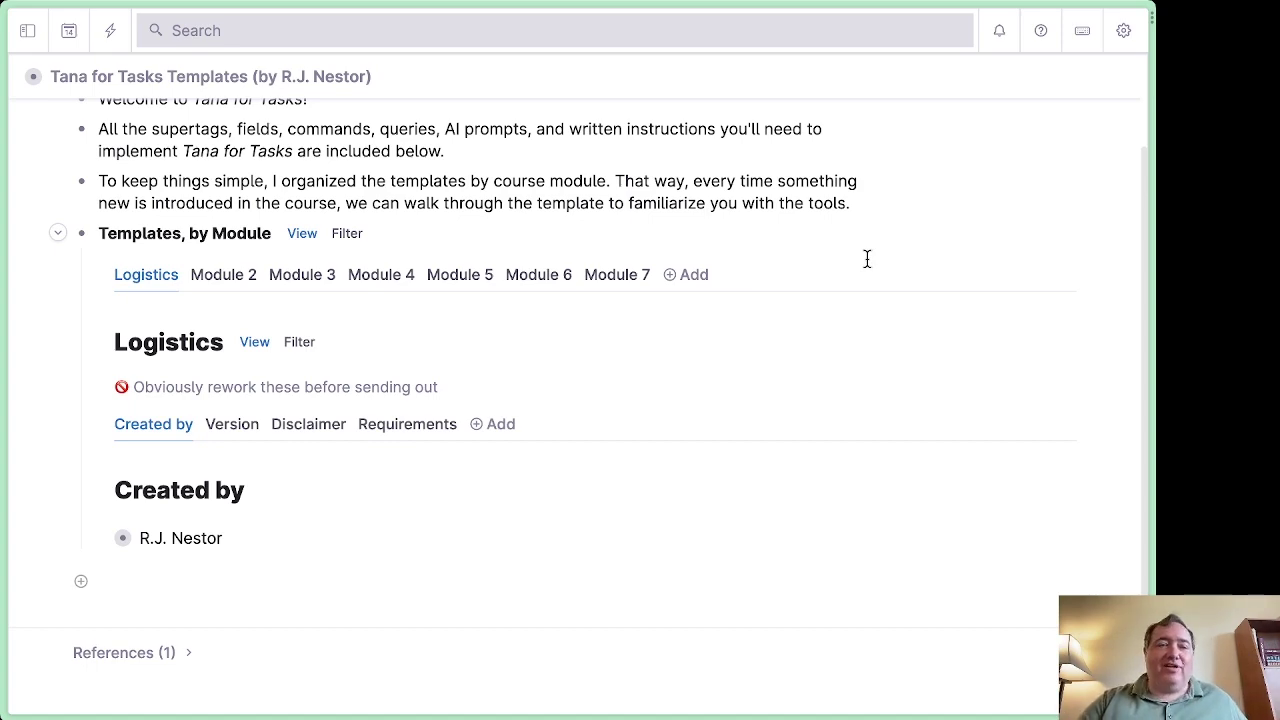
pyautogui.scroll(2, 867, 259)
pyautogui.scroll(-1, 867, 259)
pyautogui.scroll(1, 867, 259)
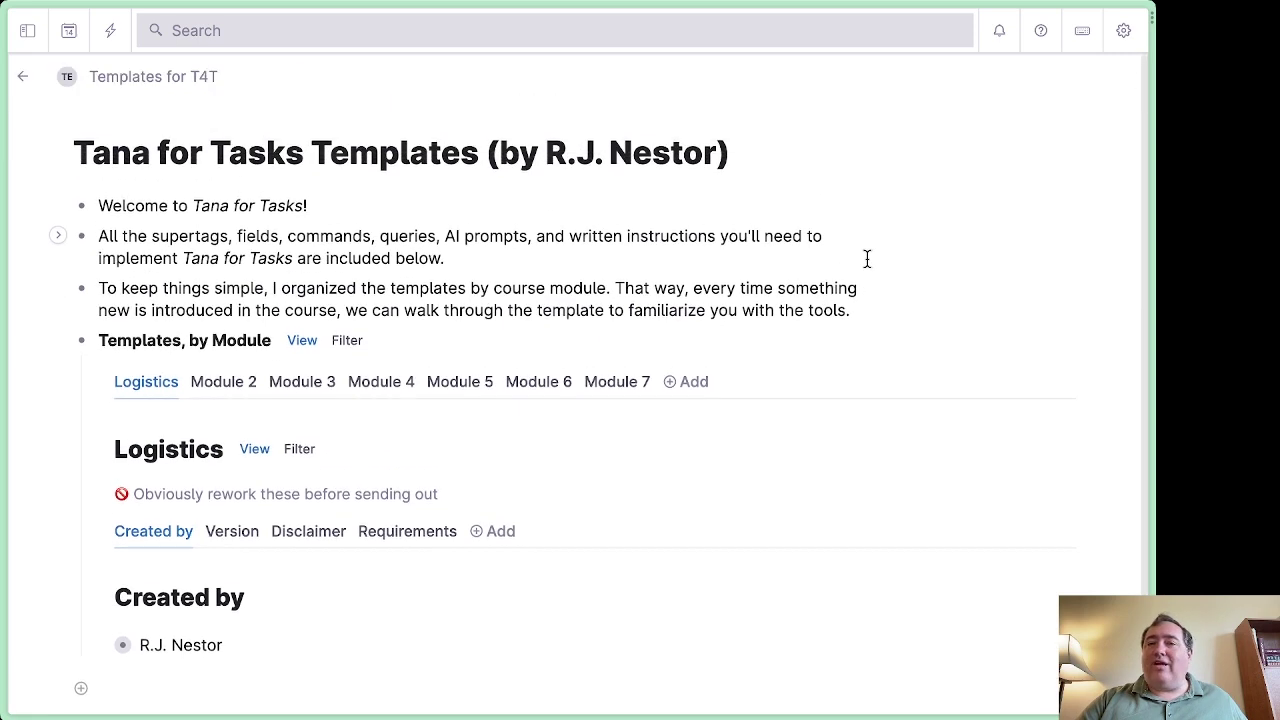